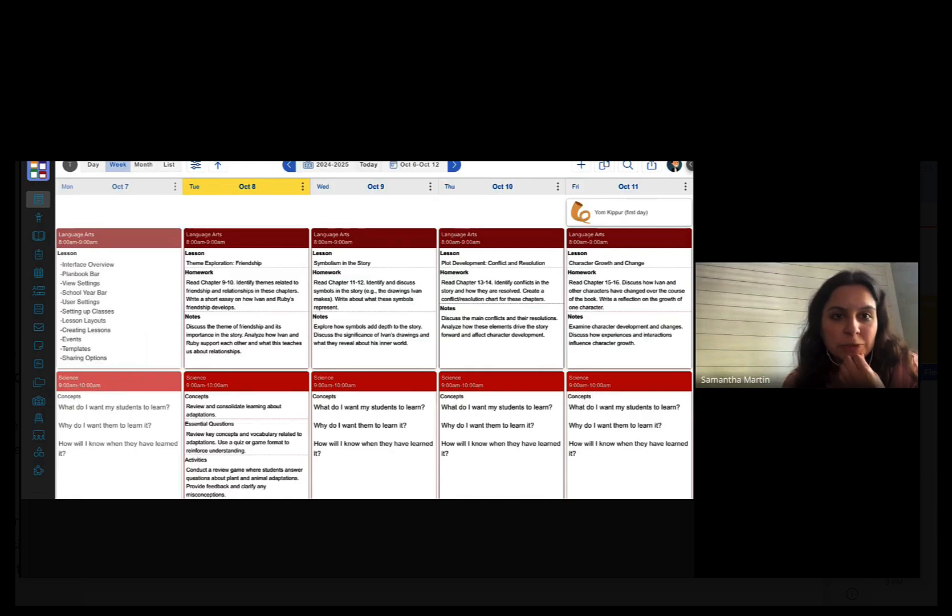
# - Try the calendar's day, week and month views, then step one week forward and back
pyautogui.scroll(1, 246, 312)
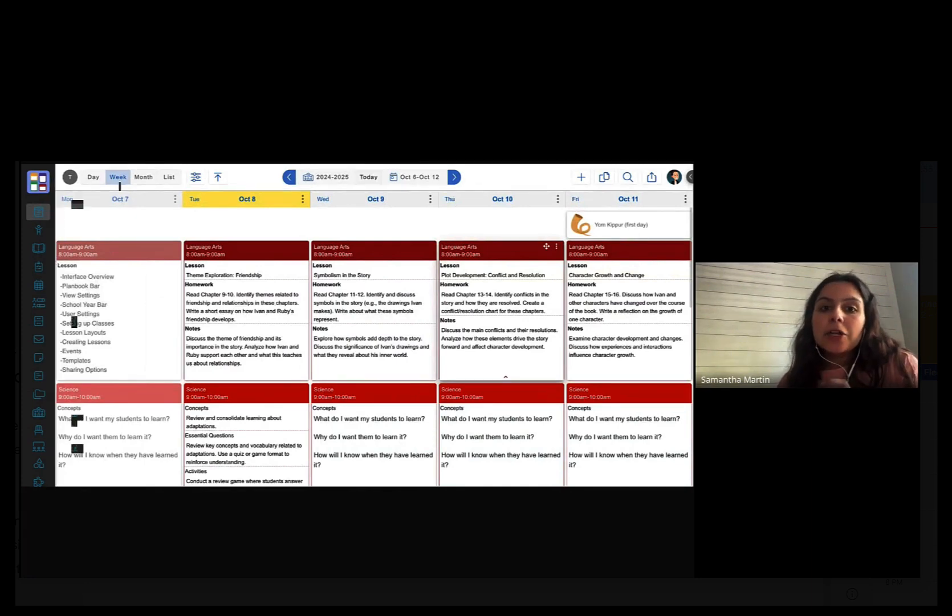
pyautogui.moveTo(99, 209)
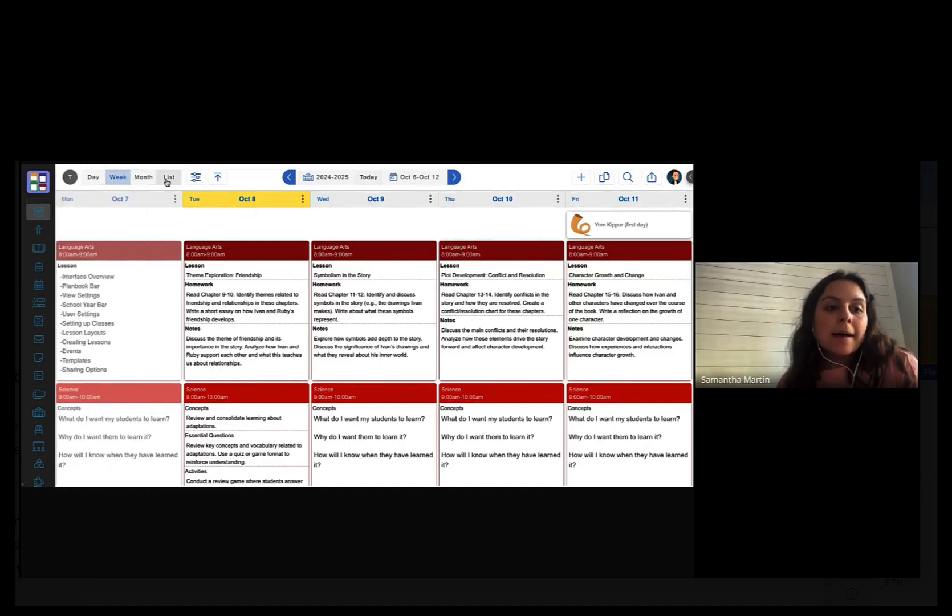
pyautogui.click(93, 182)
pyautogui.click(120, 182)
pyautogui.click(143, 183)
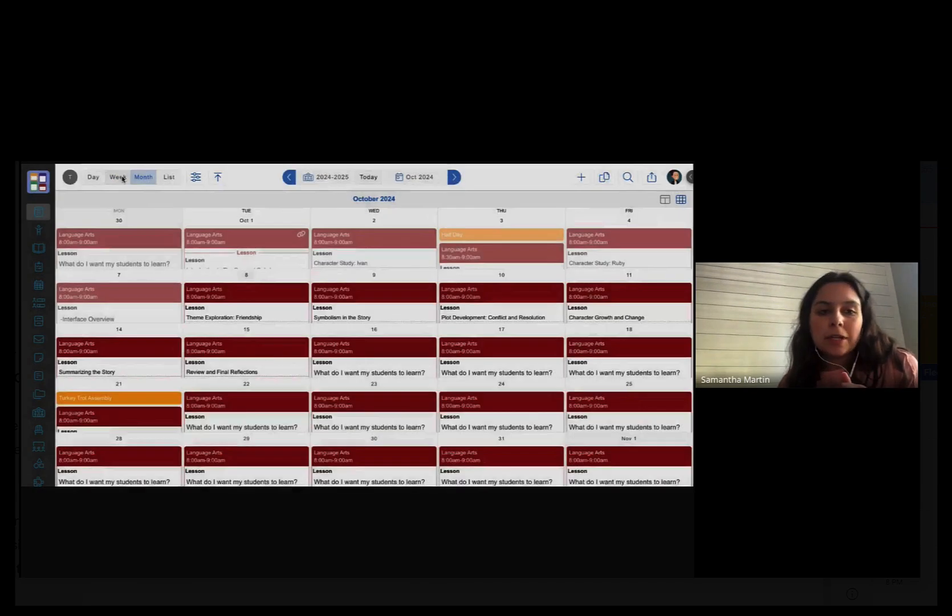
pyautogui.click(120, 178)
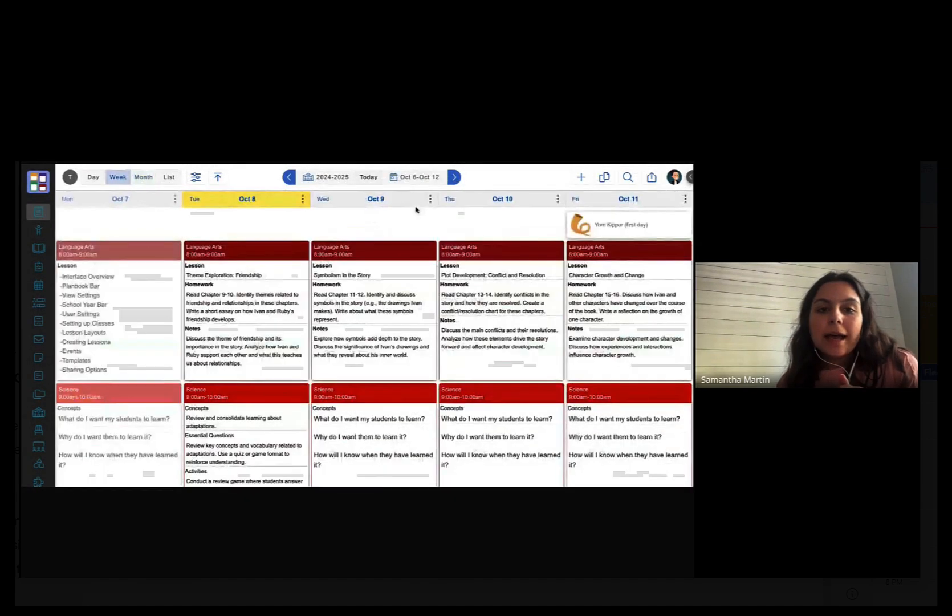
pyautogui.click(454, 178)
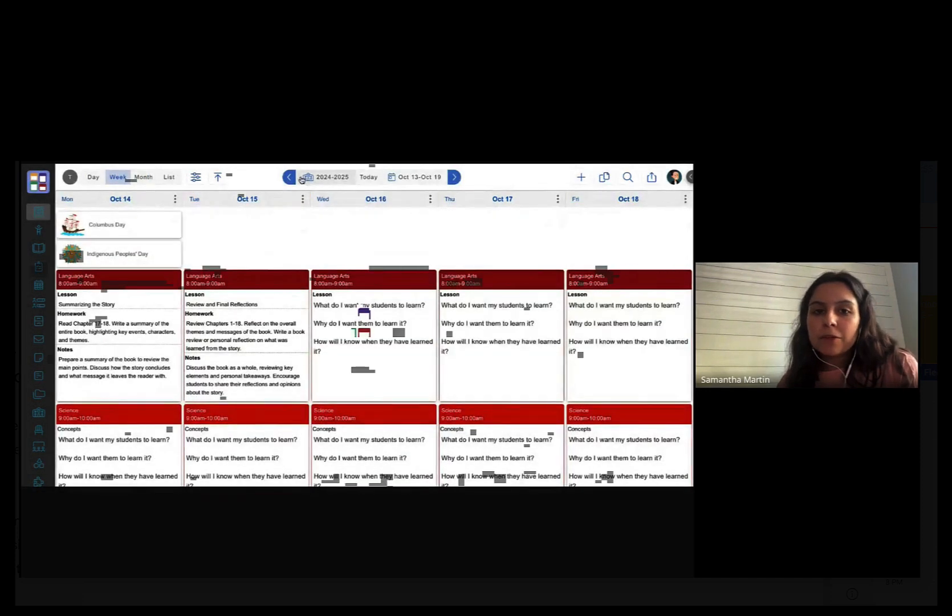
pyautogui.click(289, 178)
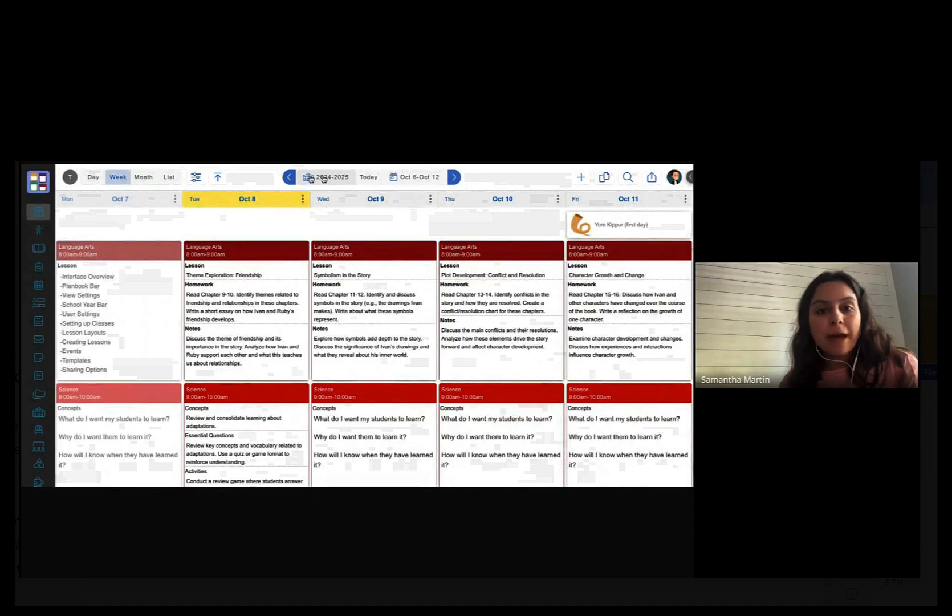
# - Switch the plan book to the 2021-2022 (Martin) year and back to 2024-2025
pyautogui.click(328, 178)
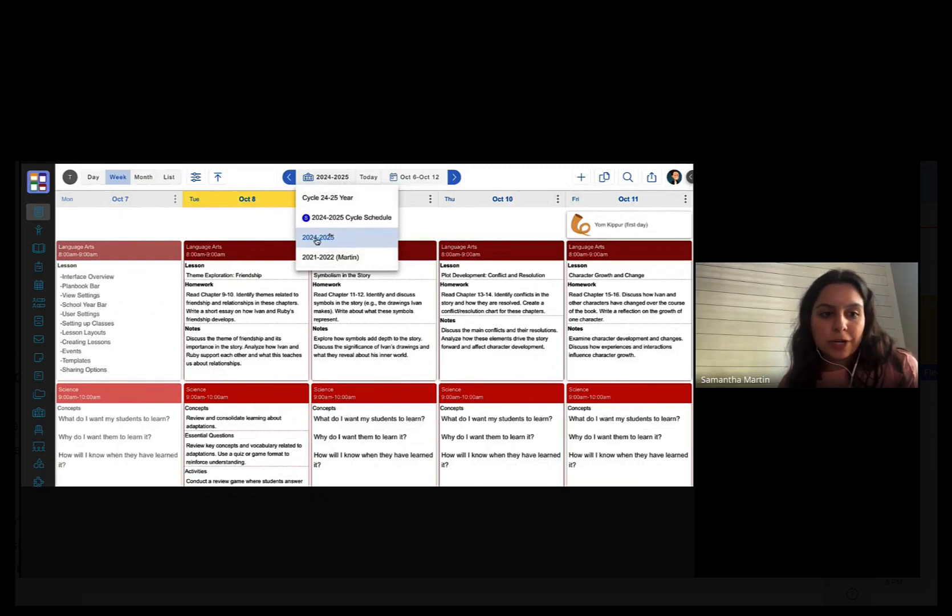
pyautogui.click(319, 239)
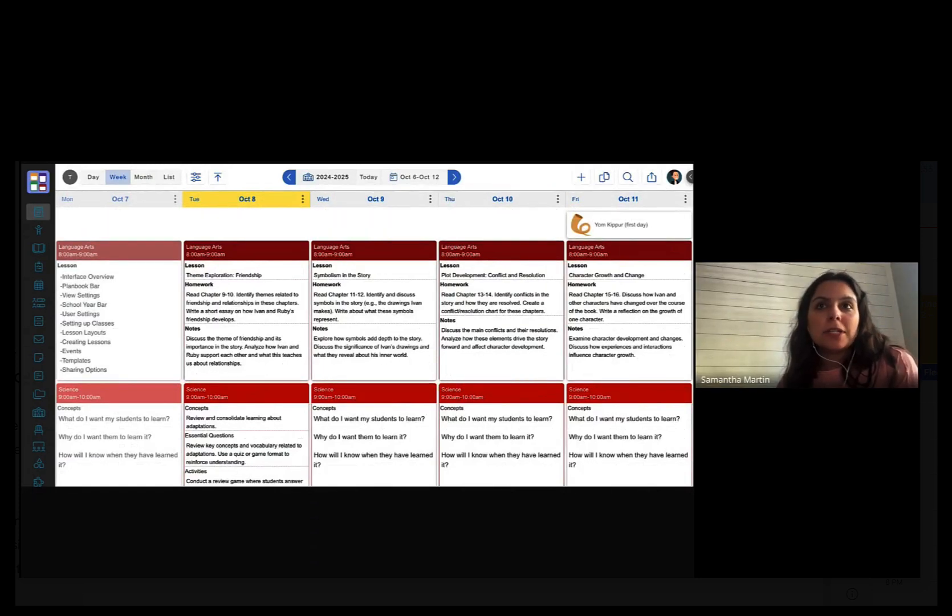
pyautogui.click(332, 178)
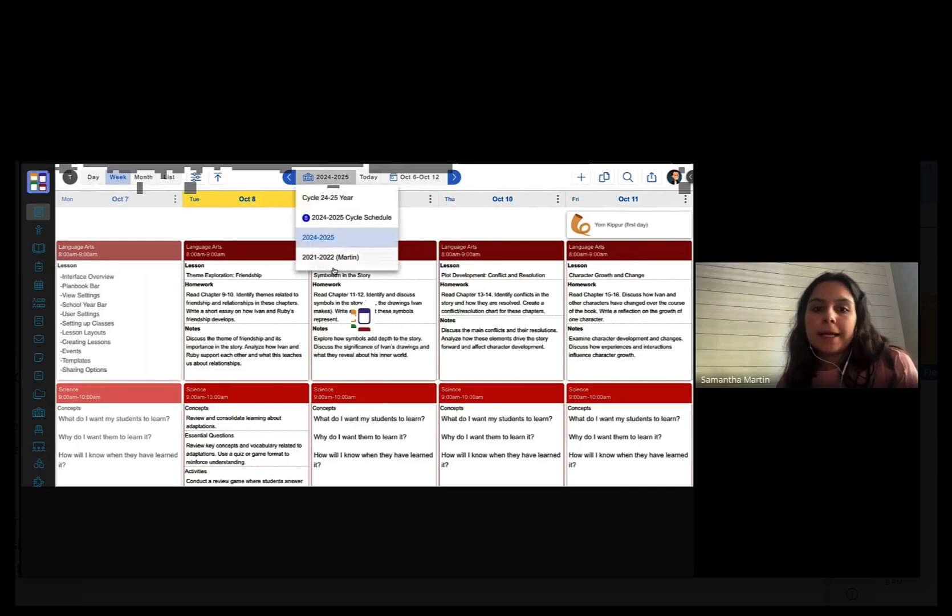
pyautogui.click(334, 262)
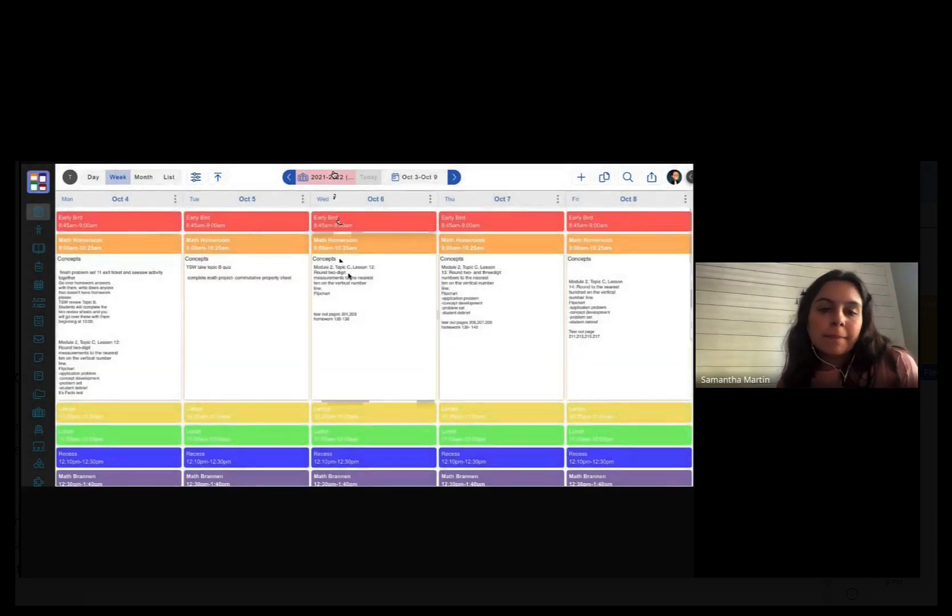
pyautogui.click(335, 176)
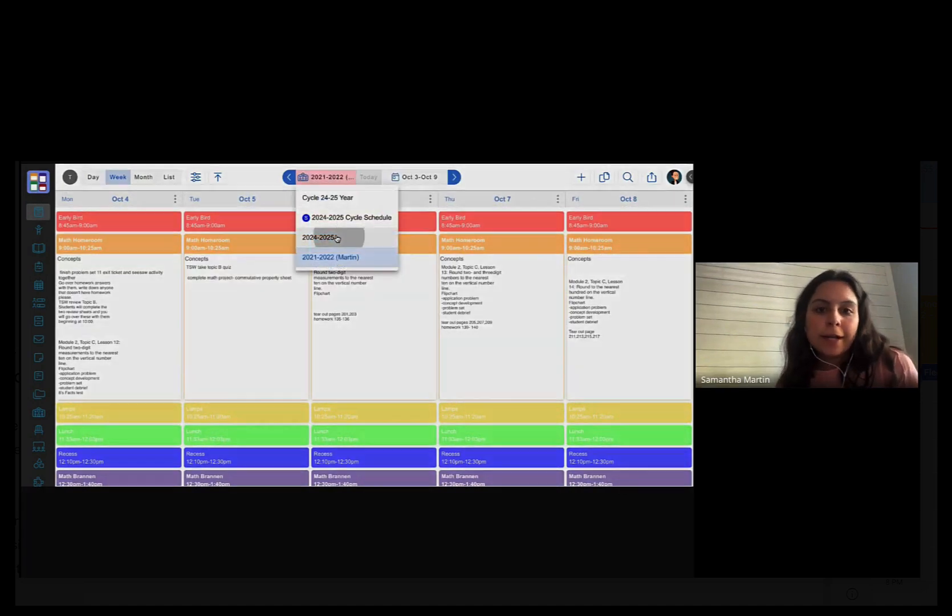
pyautogui.click(336, 240)
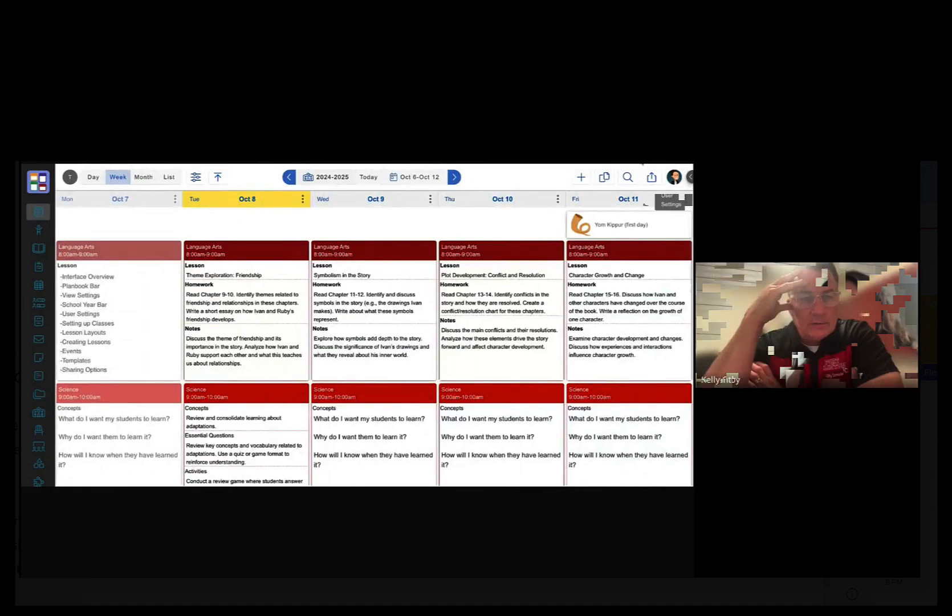
# - Pick a colour theme in Display Settings and return to the planner
pyautogui.click(675, 178)
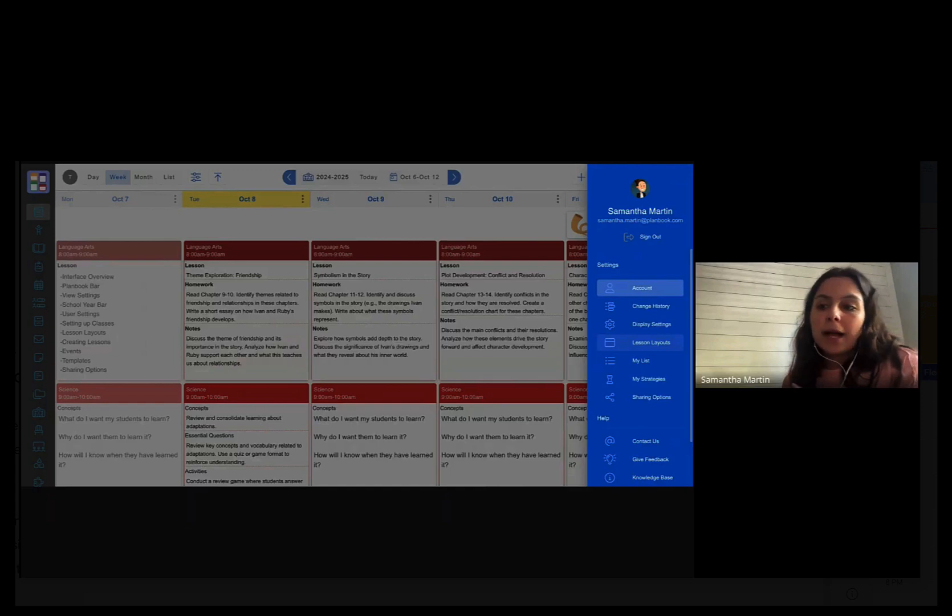
pyautogui.click(648, 333)
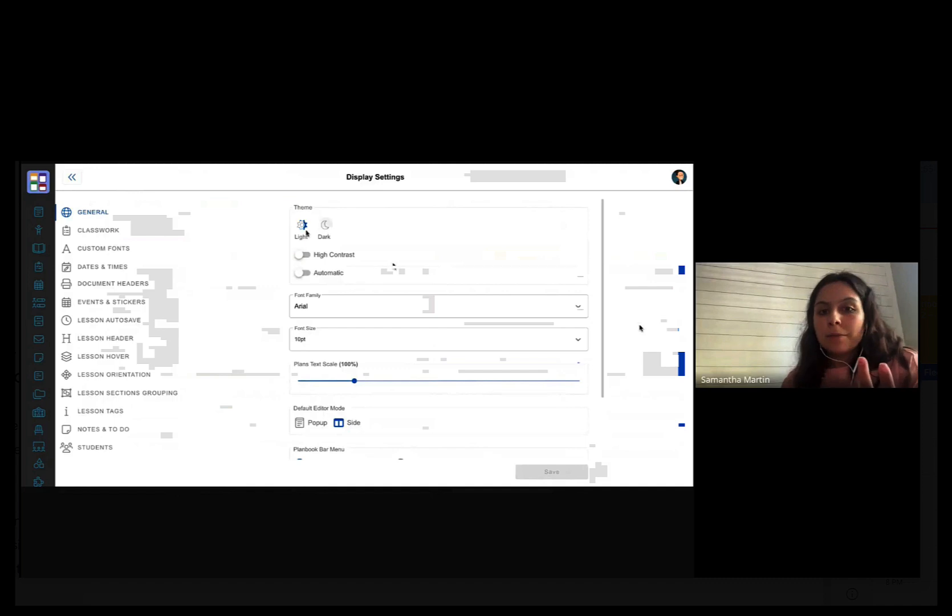
pyautogui.click(326, 227)
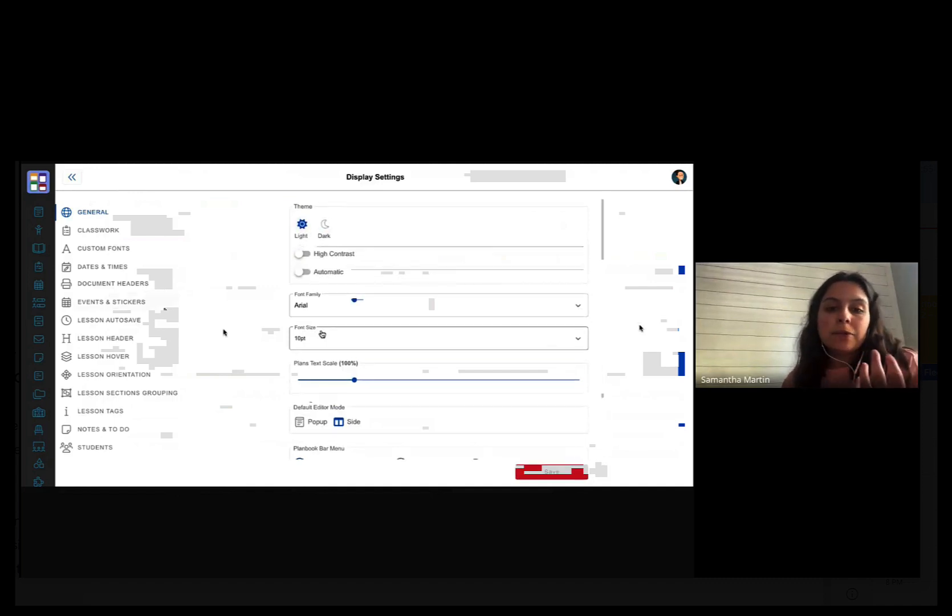
pyautogui.scroll(-2, 322, 334)
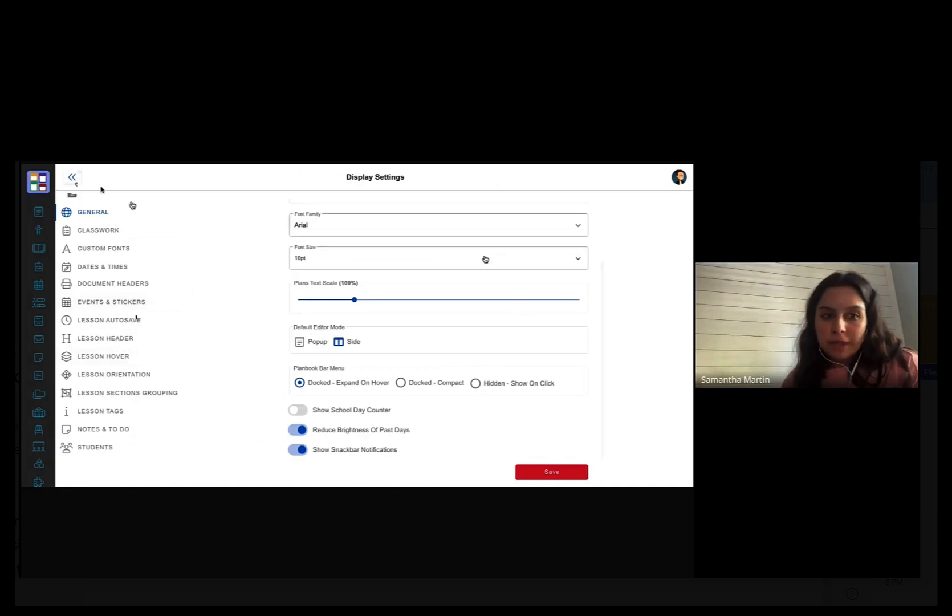
pyautogui.click(73, 177)
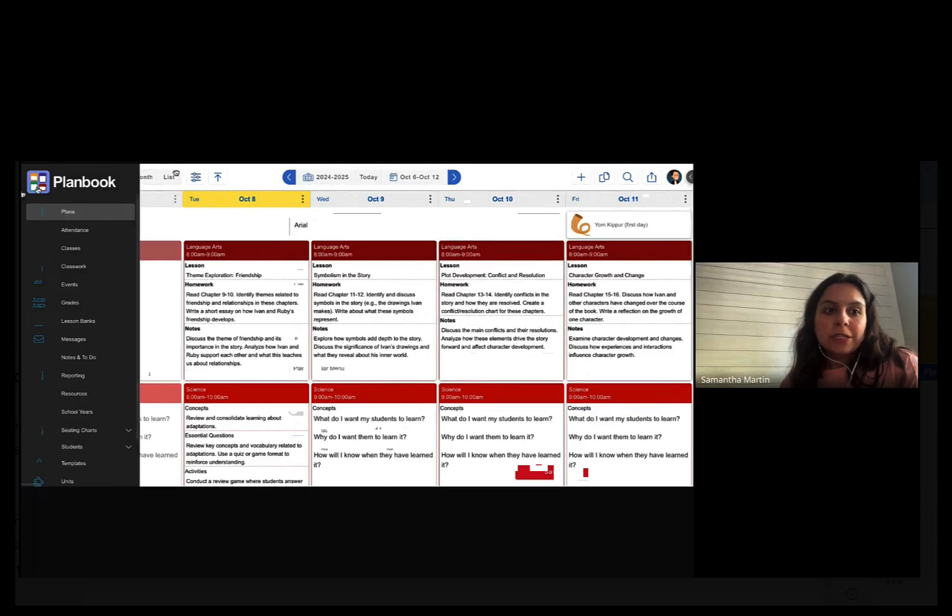
# - Go to the School Years page from the expanded left sidebar
pyautogui.moveTo(38, 188)
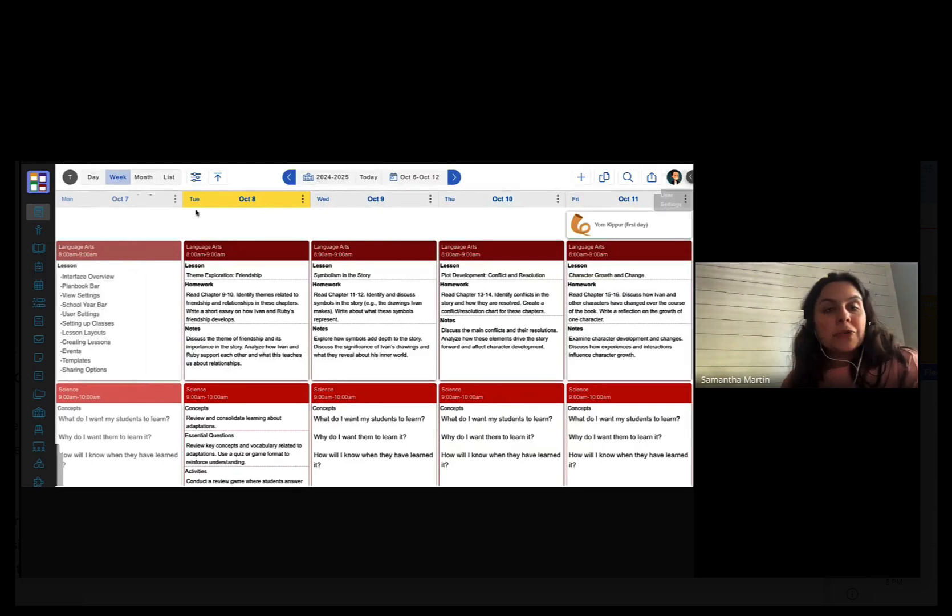
pyautogui.moveTo(45, 231)
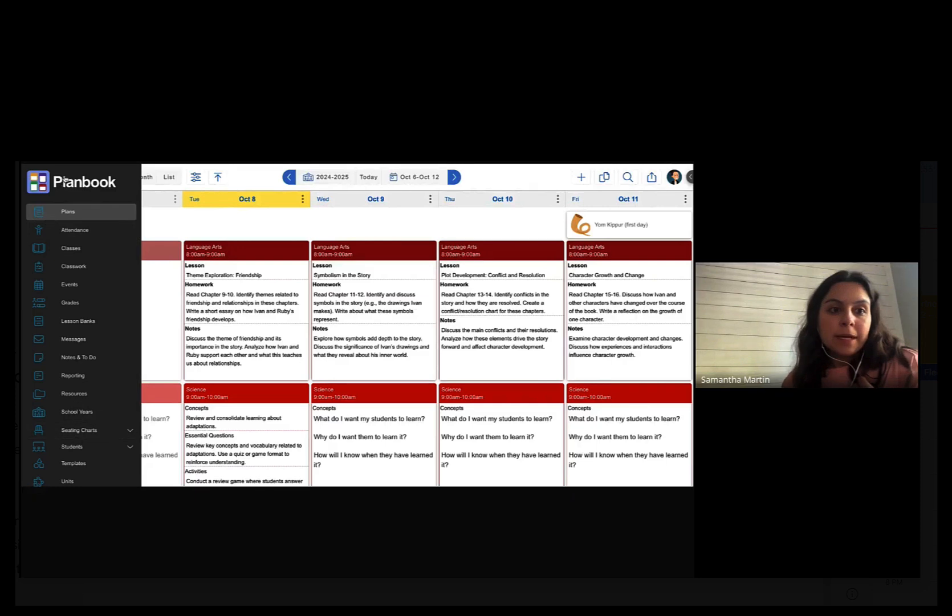
pyautogui.click(77, 411)
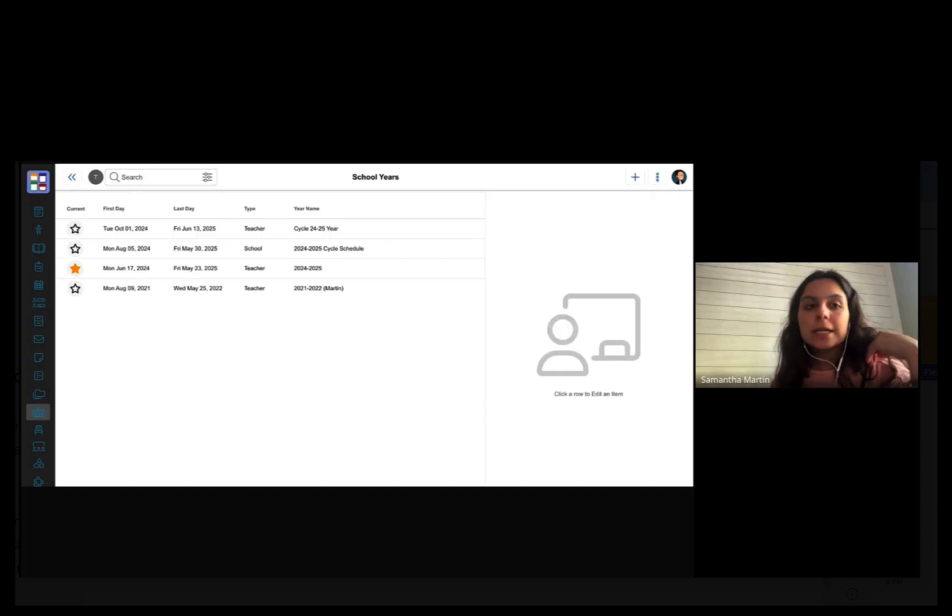
# - Create a 2024-2025 year from the district's 2024-2025 year, copying all classes and class information
pyautogui.moveTo(38, 420)
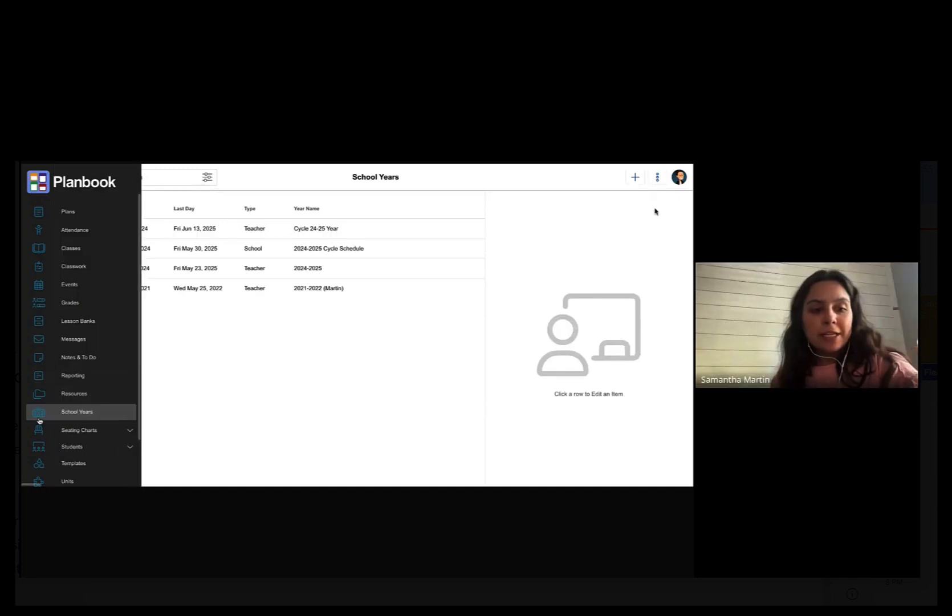
pyautogui.click(635, 177)
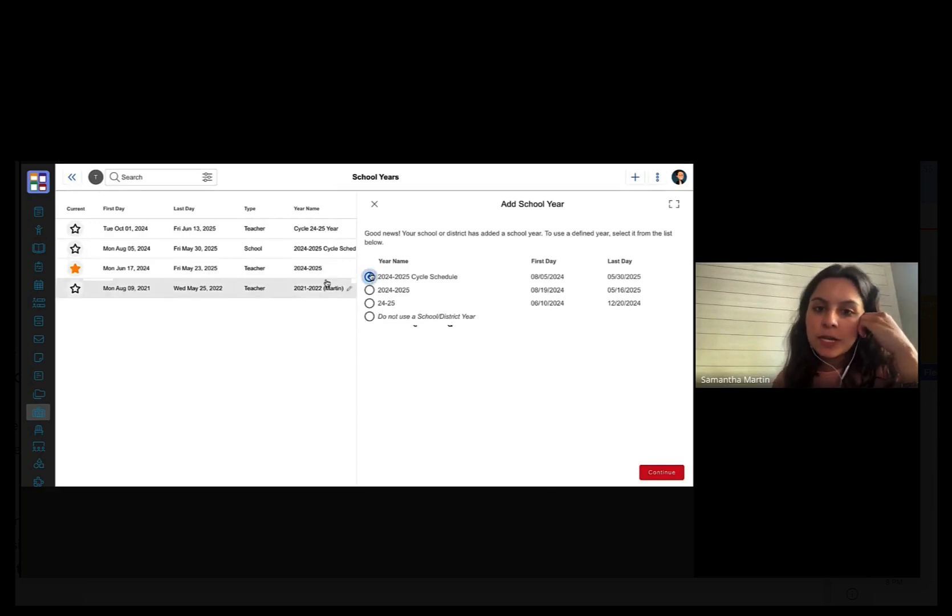
pyautogui.click(370, 290)
pyautogui.click(662, 472)
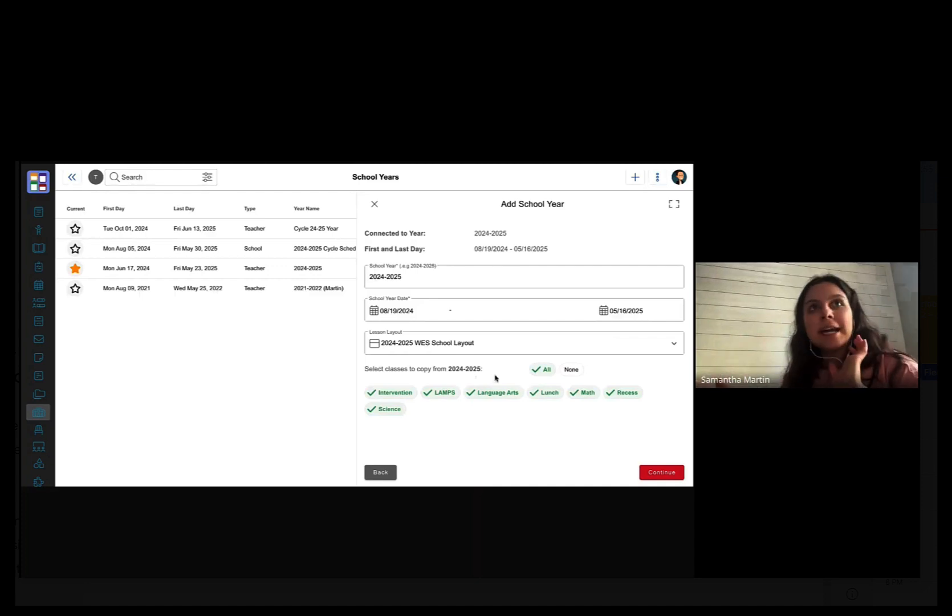
pyautogui.click(660, 472)
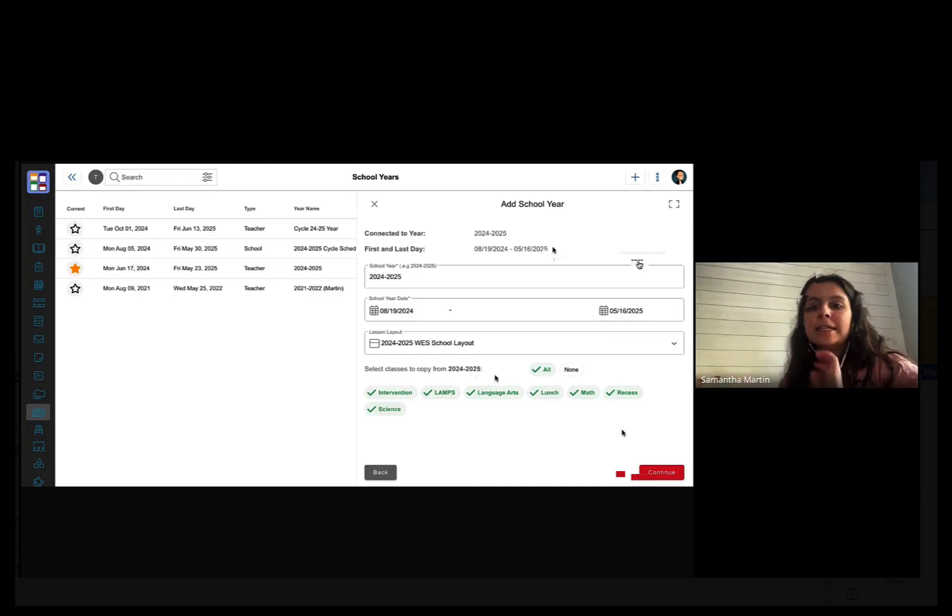
pyautogui.click(542, 235)
pyautogui.click(571, 233)
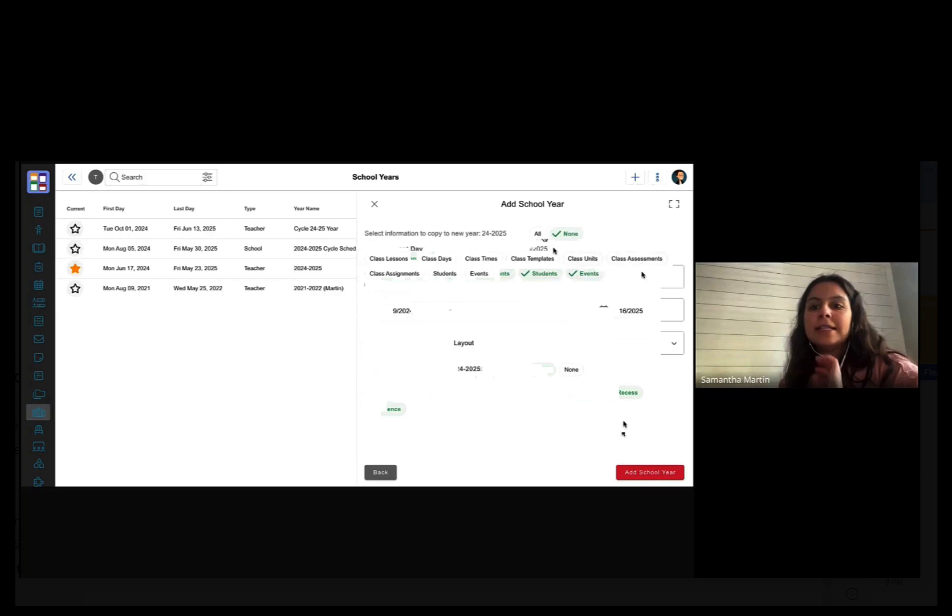
pyautogui.click(547, 239)
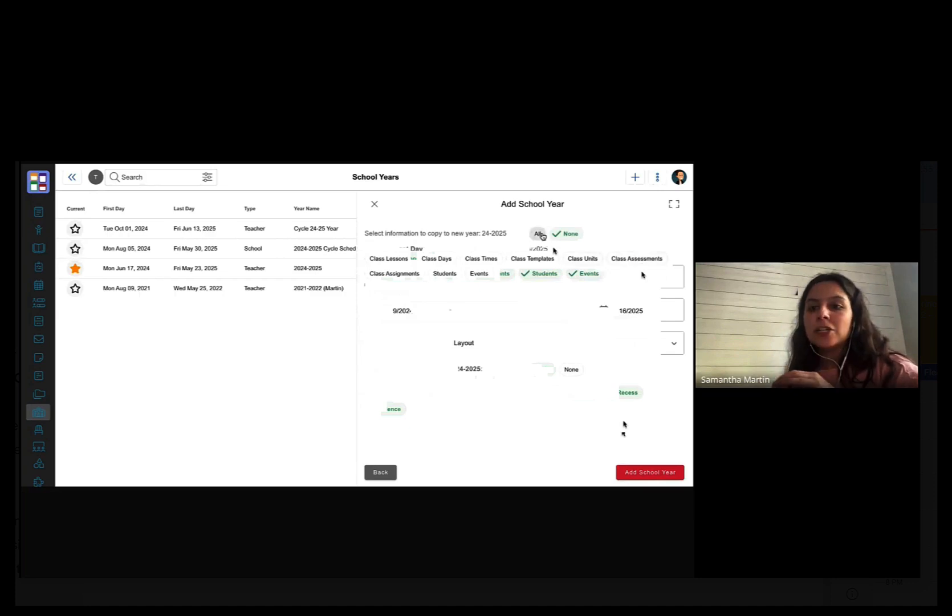
pyautogui.click(643, 473)
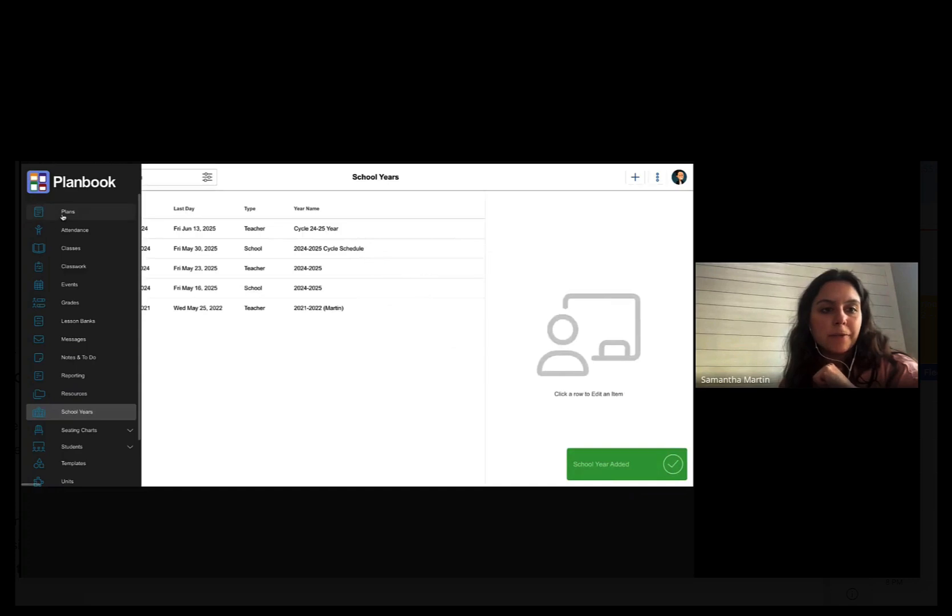
pyautogui.click(64, 214)
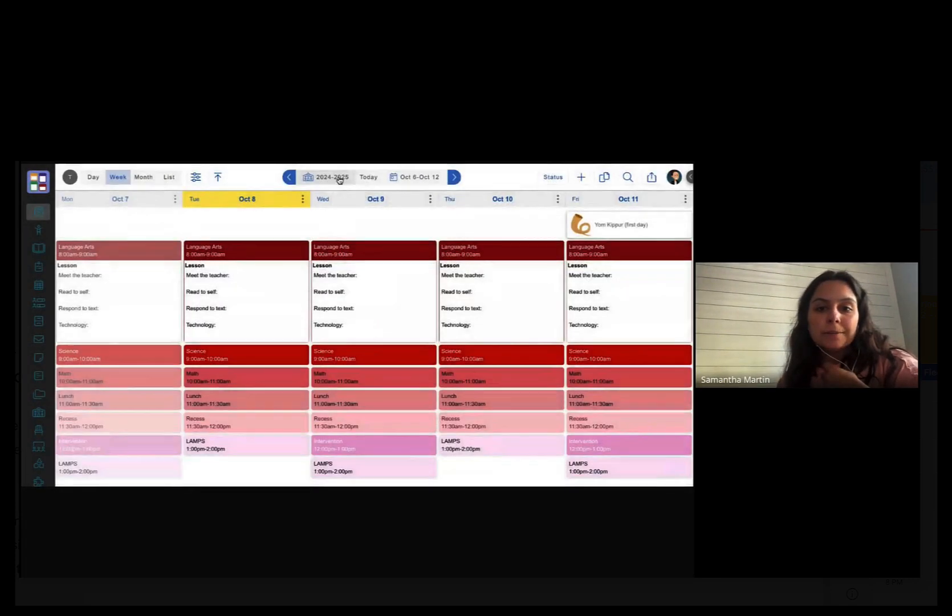
pyautogui.click(339, 178)
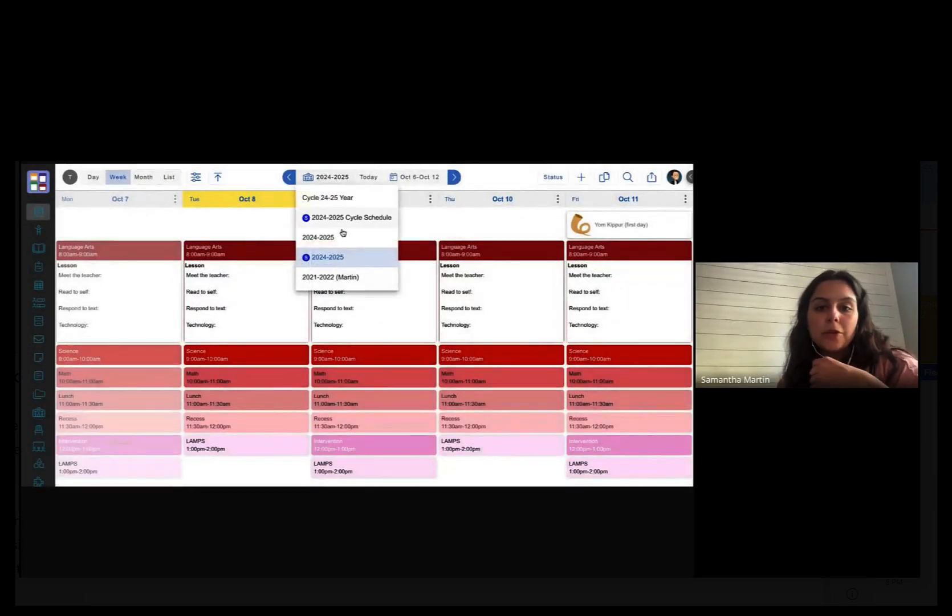
pyautogui.click(336, 260)
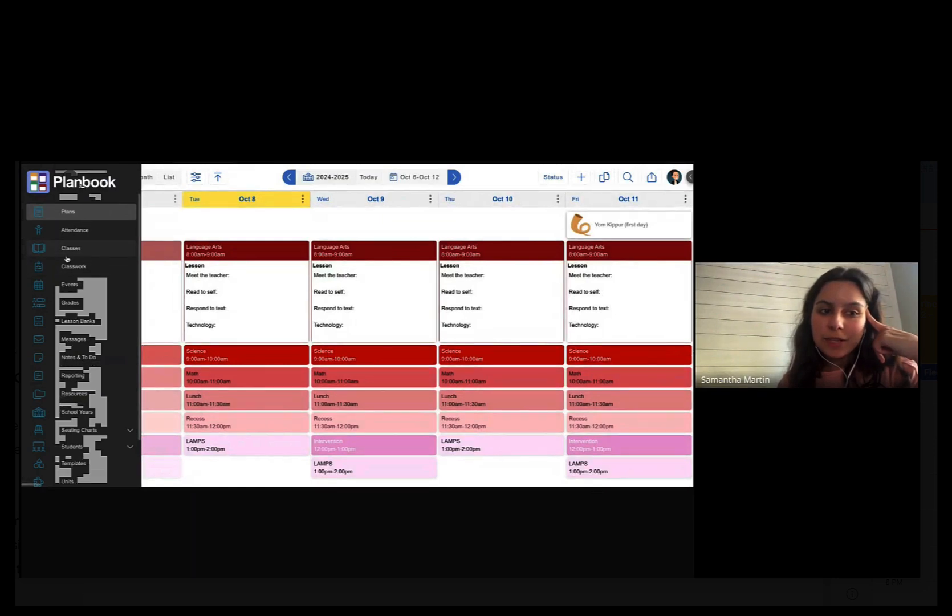
pyautogui.click(79, 249)
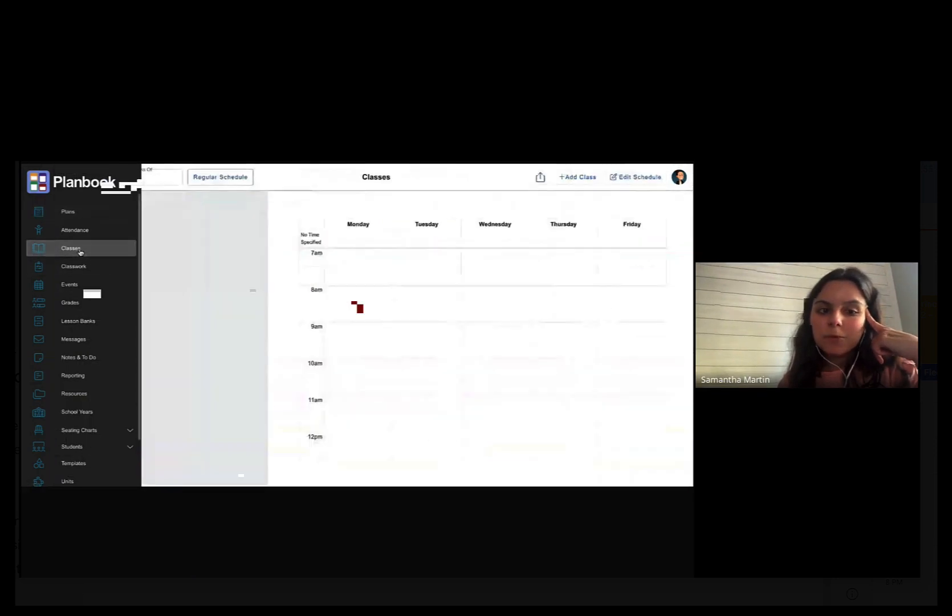
pyautogui.scroll(-1, 171, 274)
pyautogui.scroll(1, 181, 306)
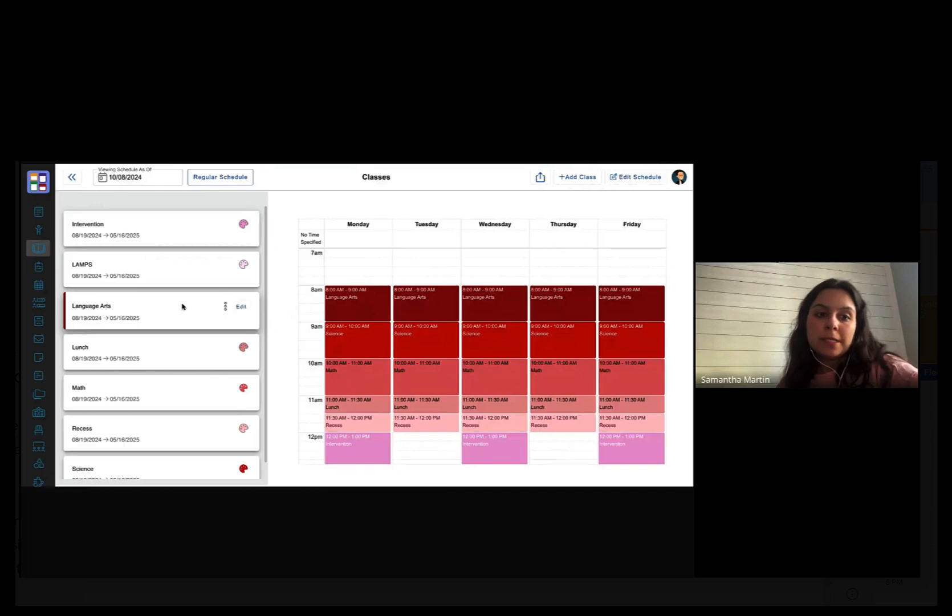
# - Add a class named 'Practice' and save it with the default weekday schedule
pyautogui.click(577, 177)
pyautogui.scroll(1, 154, 249)
pyautogui.scroll(-1, 153, 251)
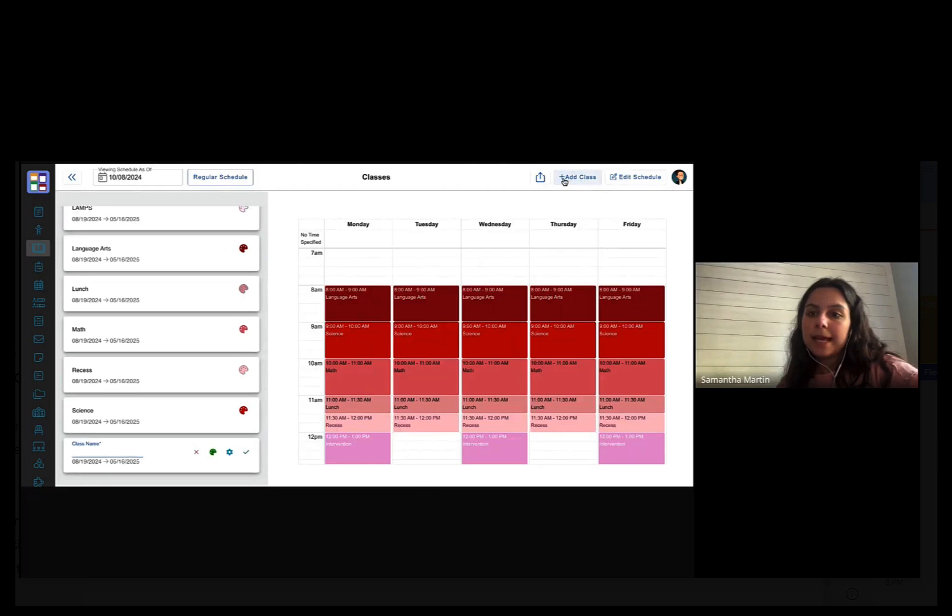
pyautogui.write('Pra')
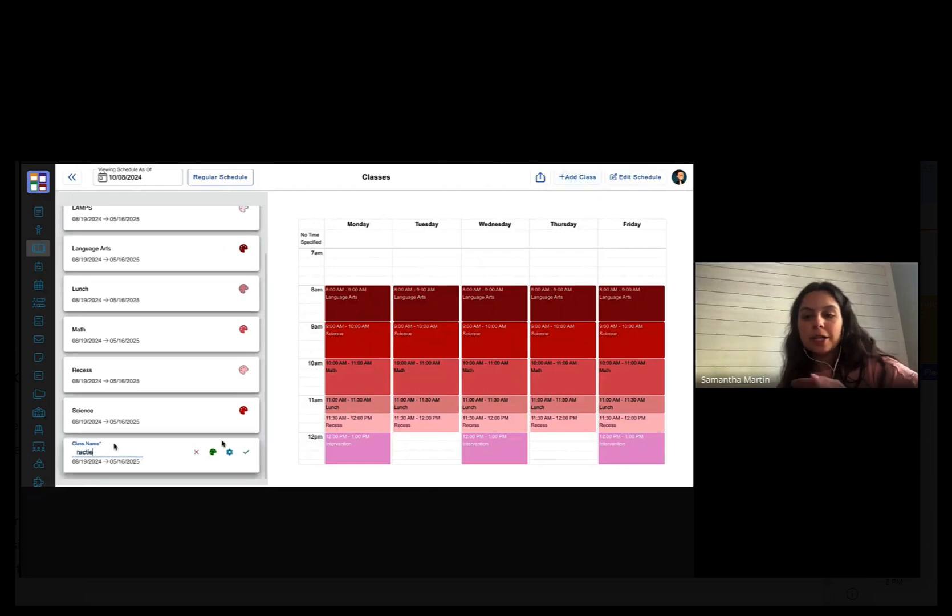
pyautogui.write('ct')
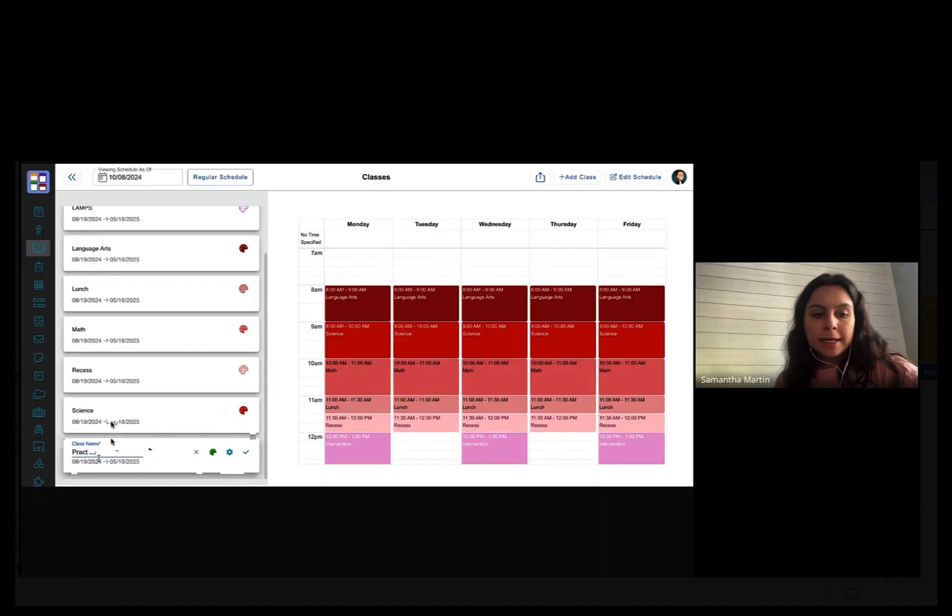
pyautogui.write('ice')
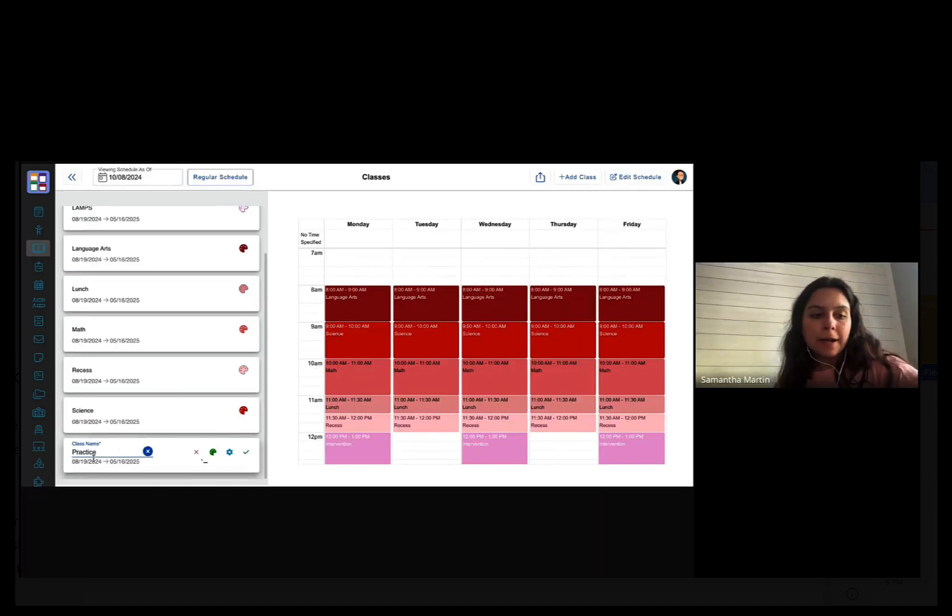
pyautogui.click(247, 452)
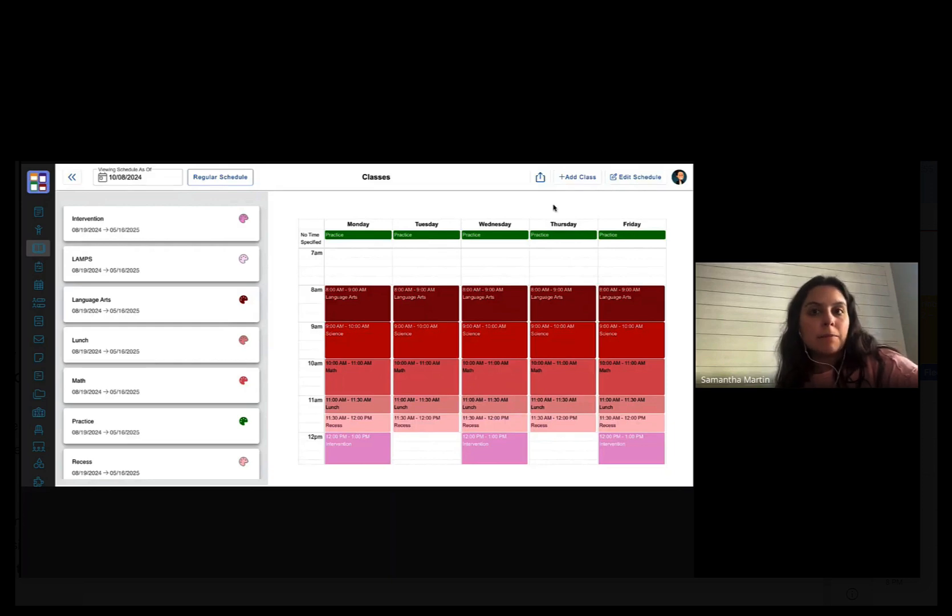
# - Start editing the weekly schedule with changes effective from Class Start
pyautogui.click(653, 181)
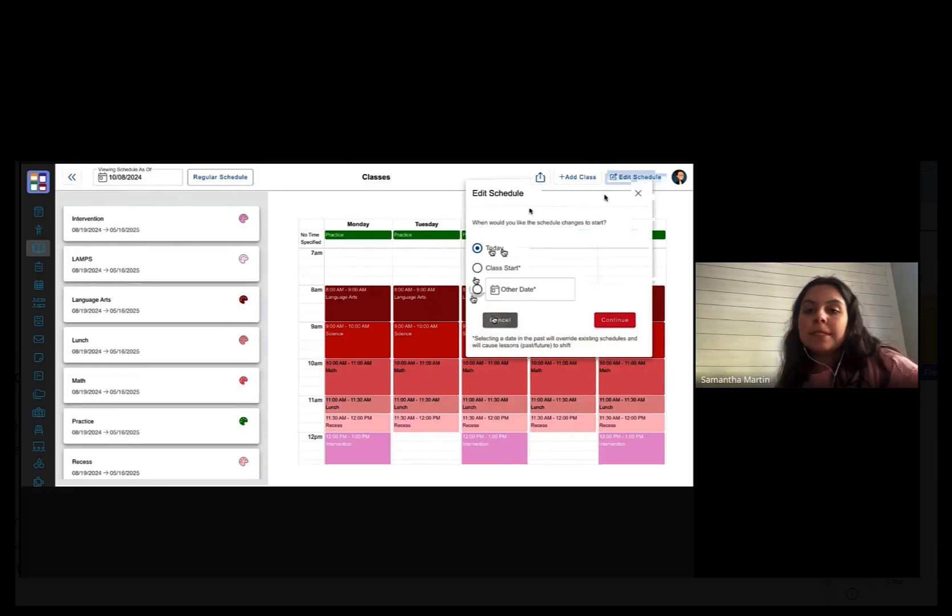
pyautogui.click(476, 268)
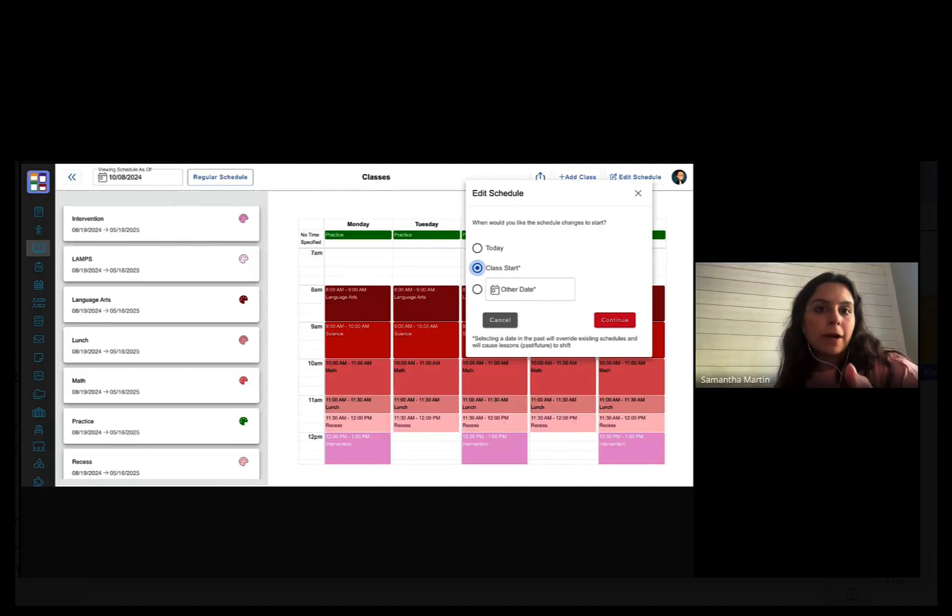
pyautogui.click(622, 325)
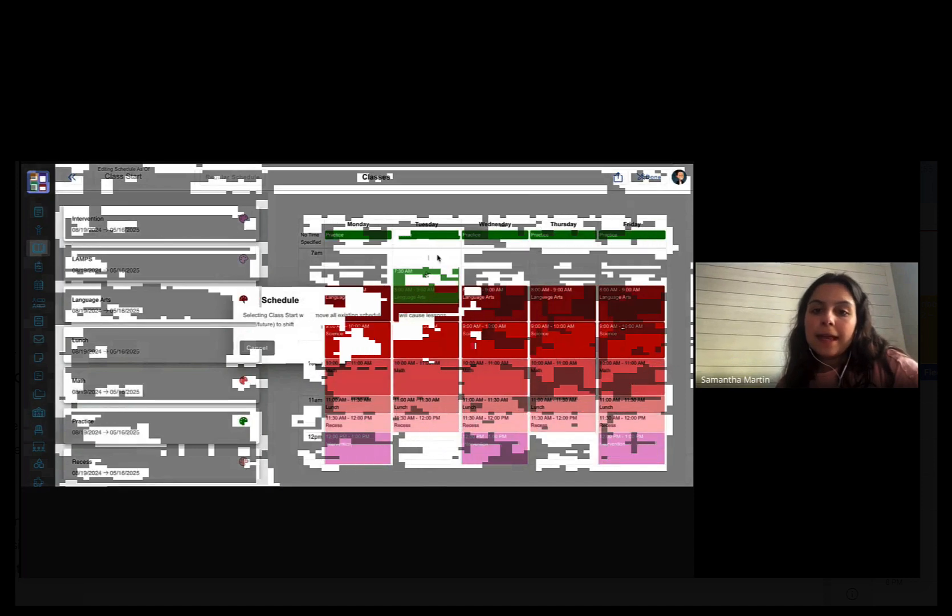
# - Schedule Practice for 7:00–7:45 AM and apply that time to all weekdays
pyautogui.click(455, 347)
pyautogui.moveTo(429, 244)
pyautogui.mouseDown()
pyautogui.moveTo(426, 264)
pyautogui.moveTo(425, 254)
pyautogui.moveTo(411, 270)
pyautogui.moveTo(419, 258)
pyautogui.mouseUp()
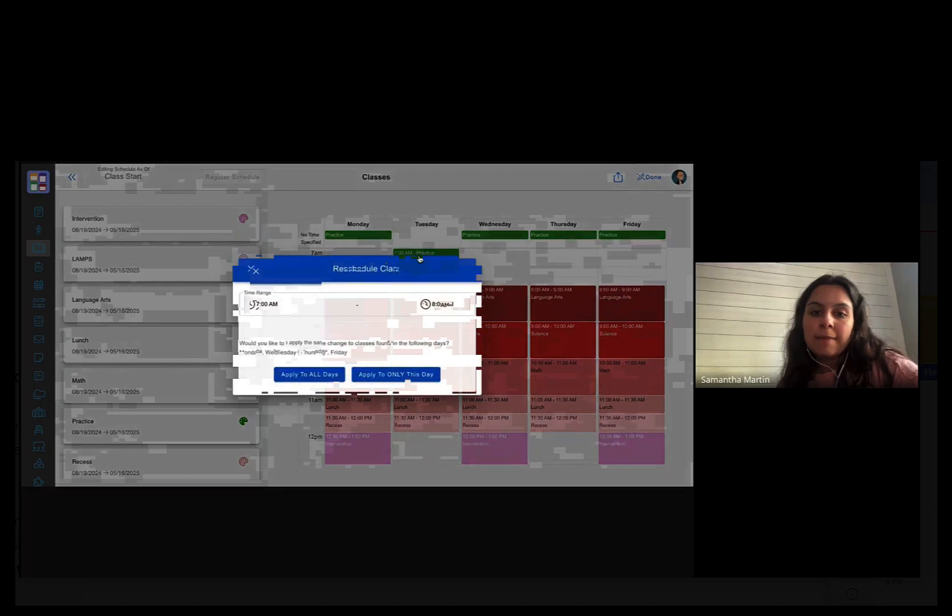
pyautogui.click(432, 305)
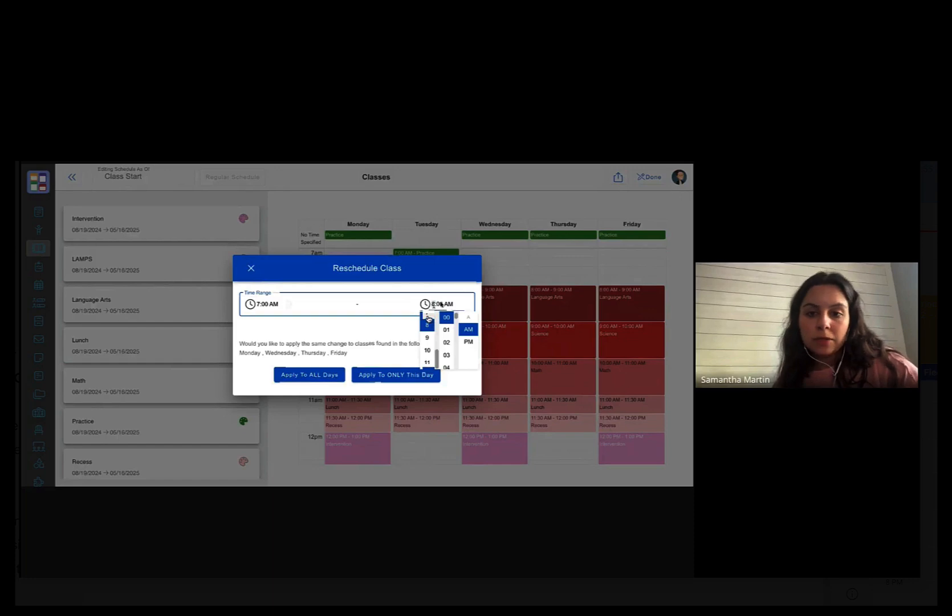
pyautogui.click(429, 323)
pyautogui.click(441, 304)
pyautogui.click(441, 304)
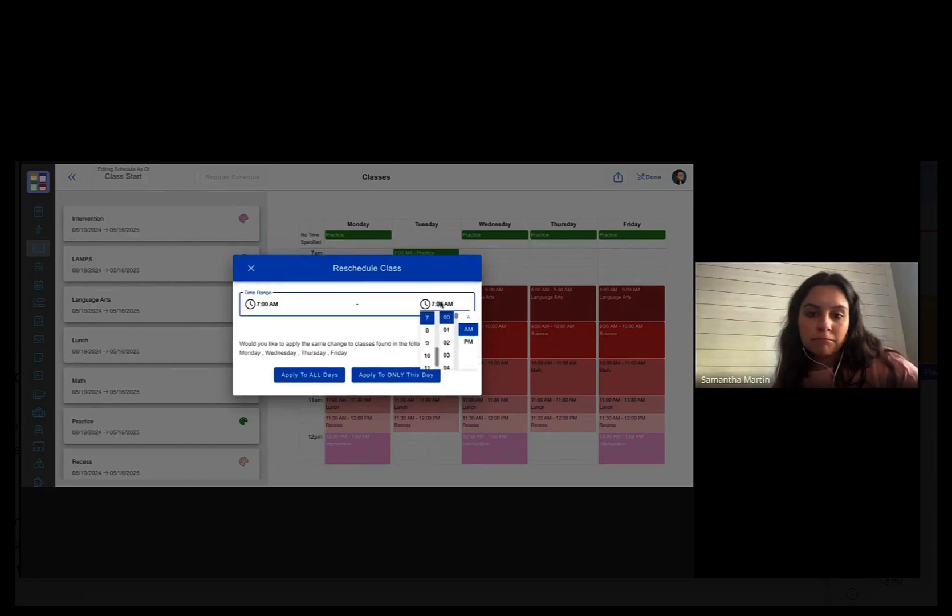
pyautogui.write('45')
pyautogui.click(470, 330)
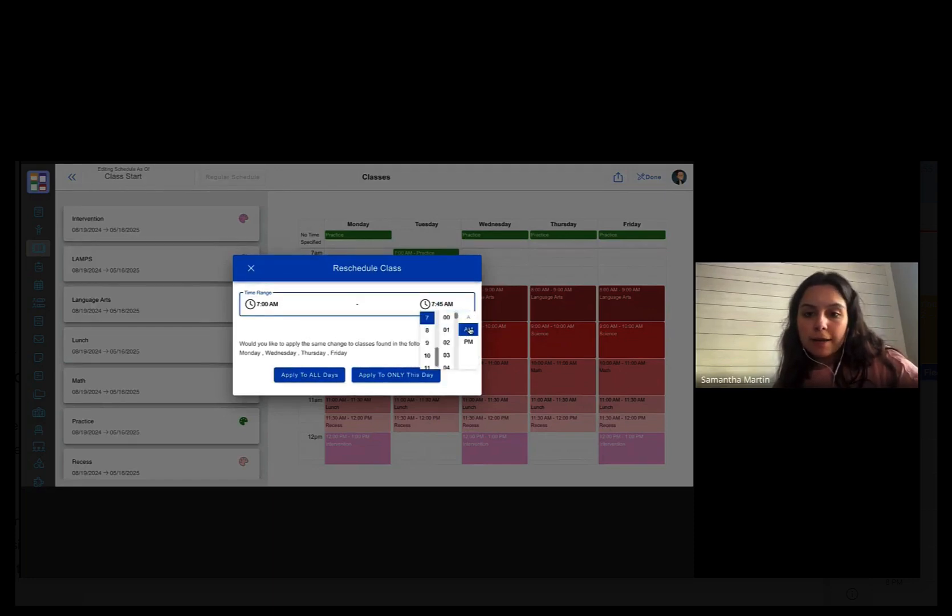
pyautogui.click(473, 381)
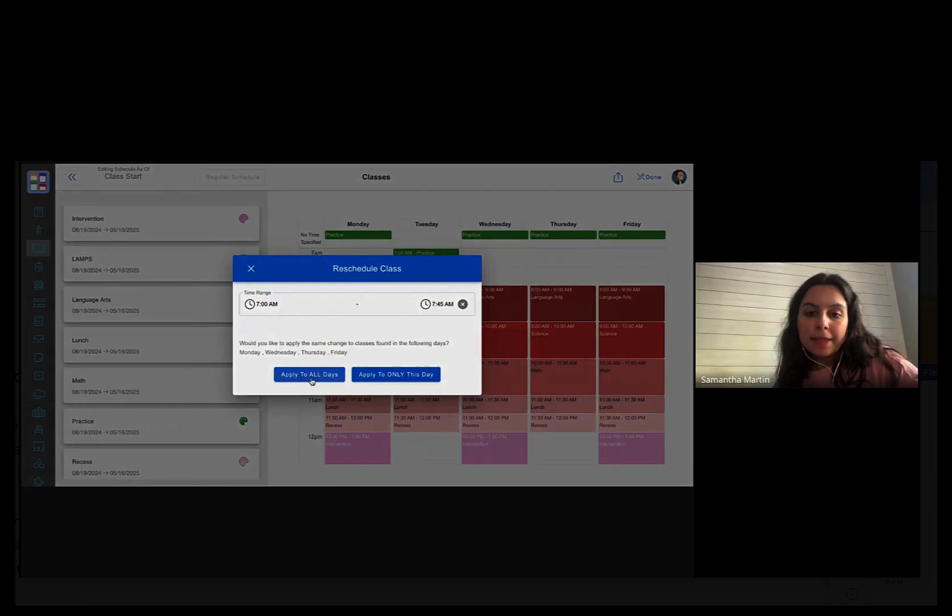
pyautogui.click(312, 377)
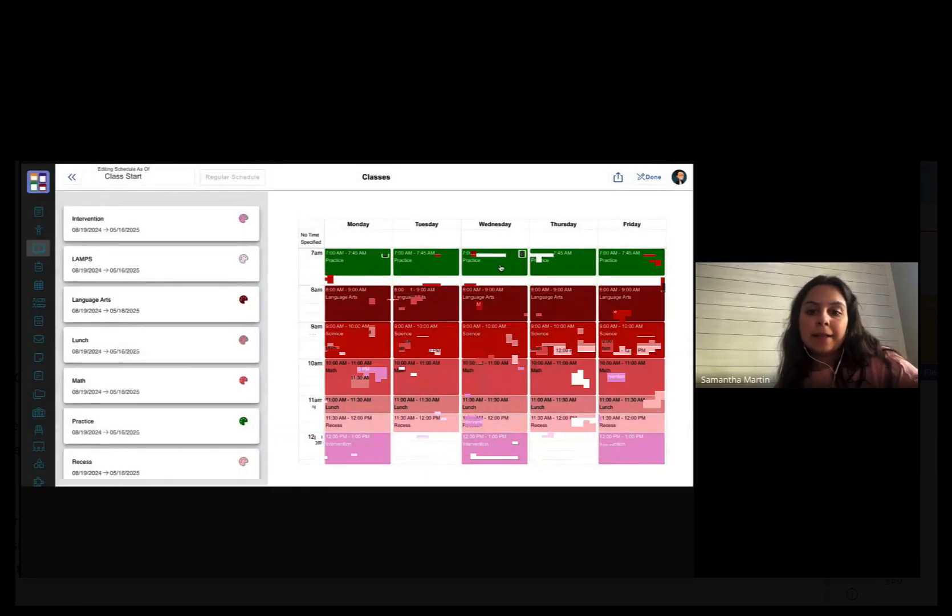
# - Move Recess to start at 12:00 PM and finish editing the schedule
pyautogui.scroll(-2, 416, 422)
pyautogui.scroll(1, 438, 408)
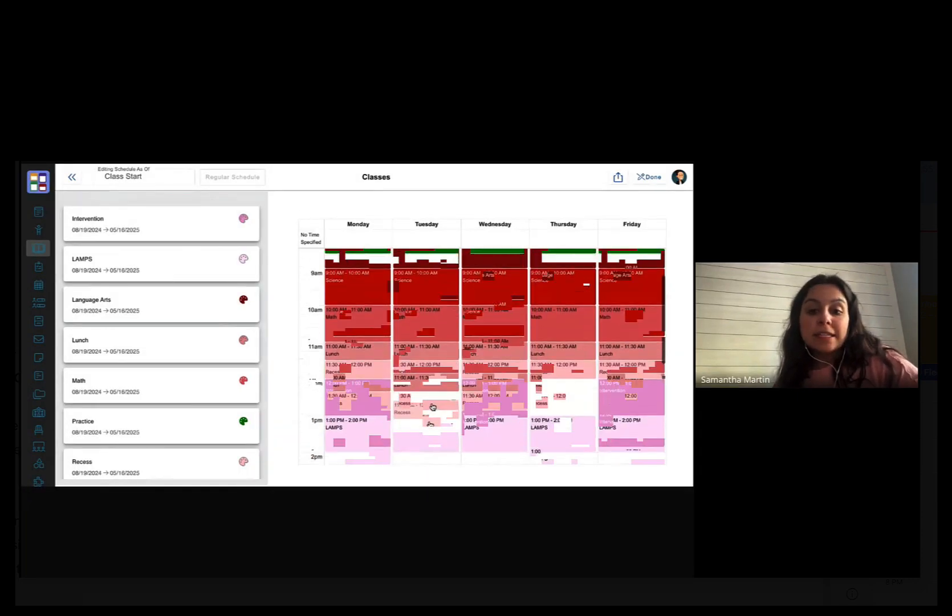
pyautogui.moveTo(430, 410); pyautogui.dragTo(426, 419)
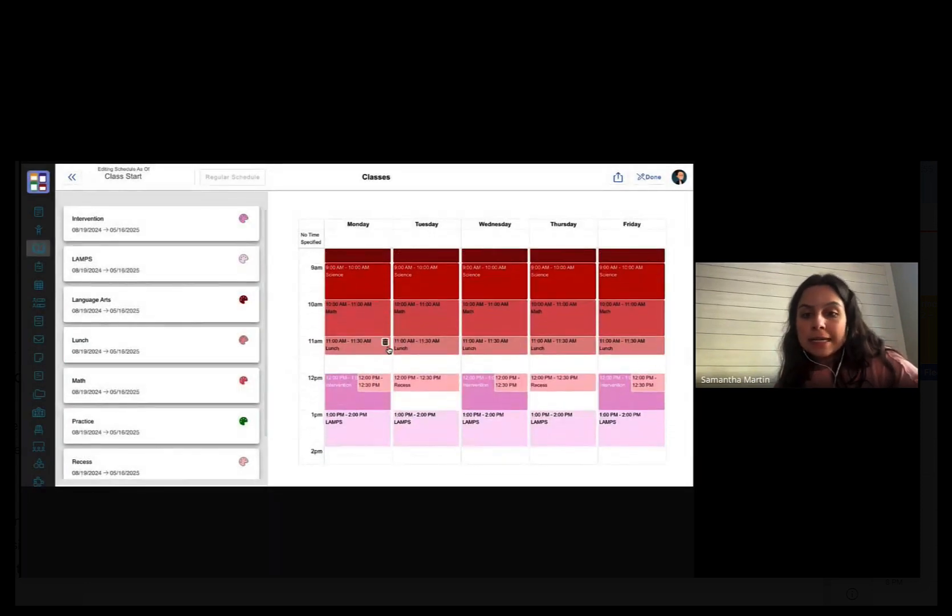
pyautogui.scroll(2, 361, 347)
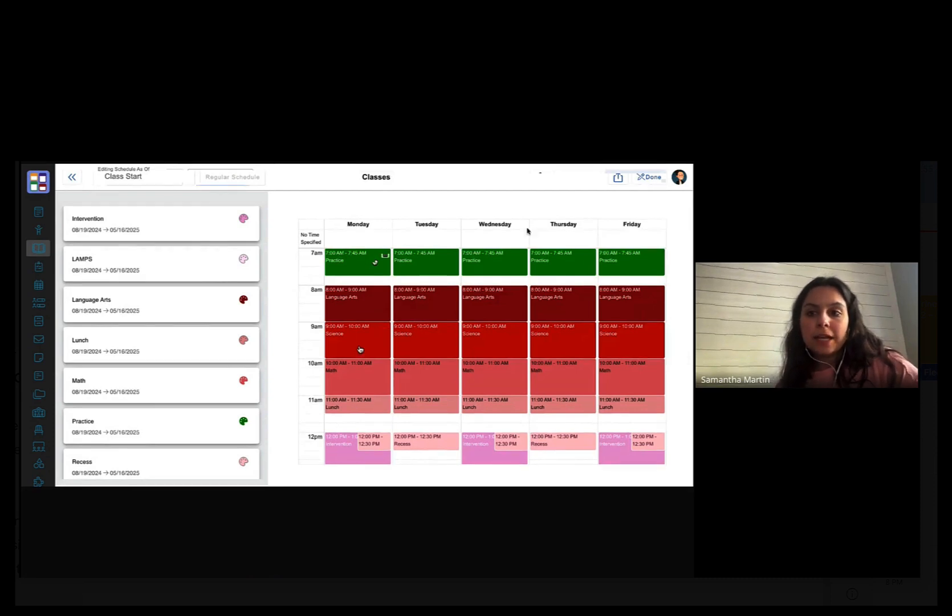
pyautogui.click(655, 179)
pyautogui.scroll(-2, 204, 274)
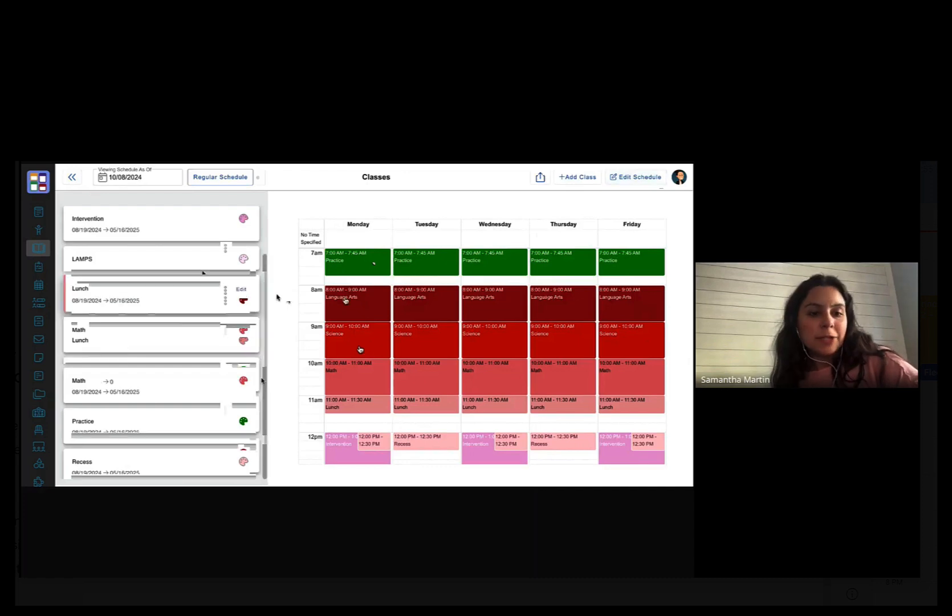
pyautogui.scroll(-2, 178, 244)
pyautogui.scroll(2, 178, 244)
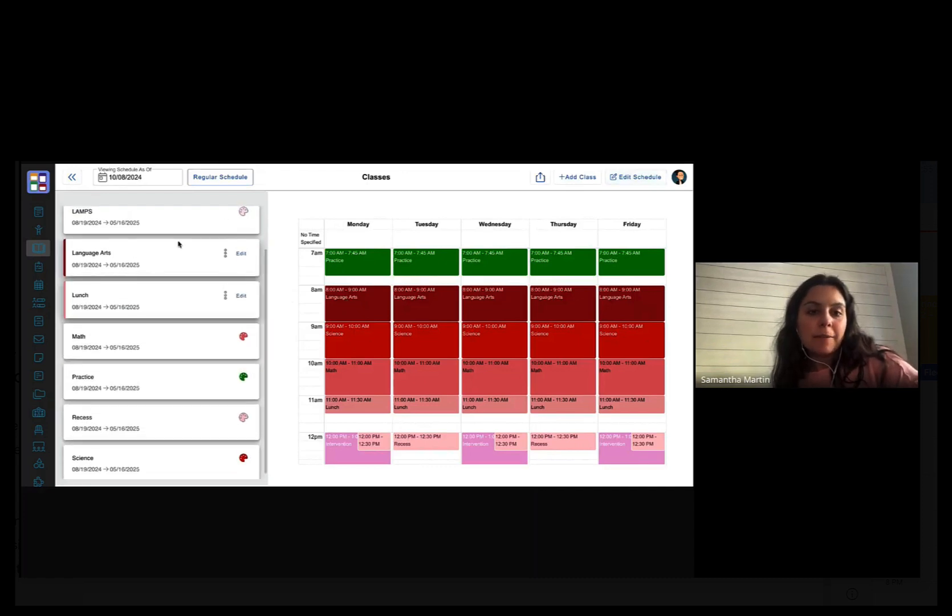
pyautogui.scroll(-2, 178, 243)
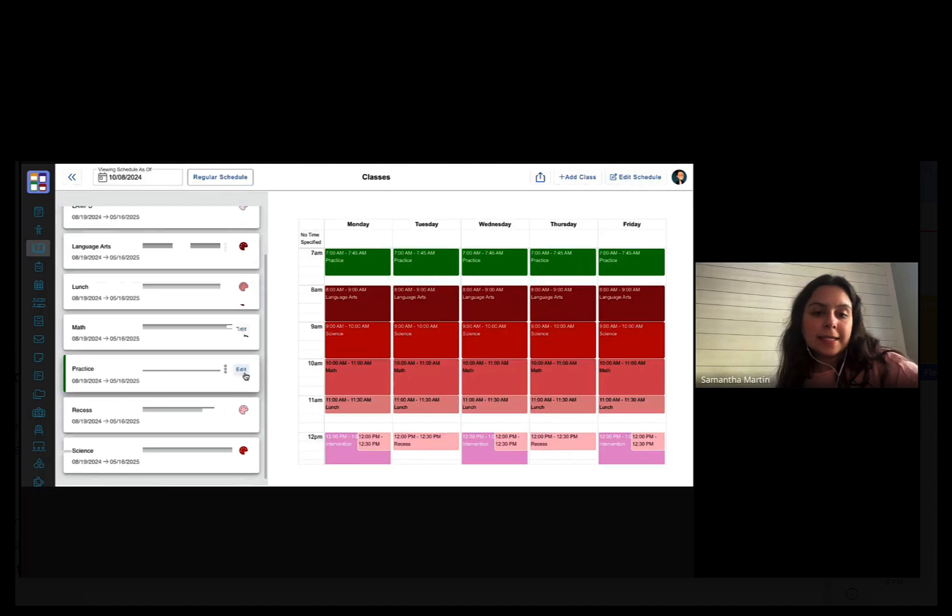
# - Change the Practice class colour to purple
pyautogui.click(242, 370)
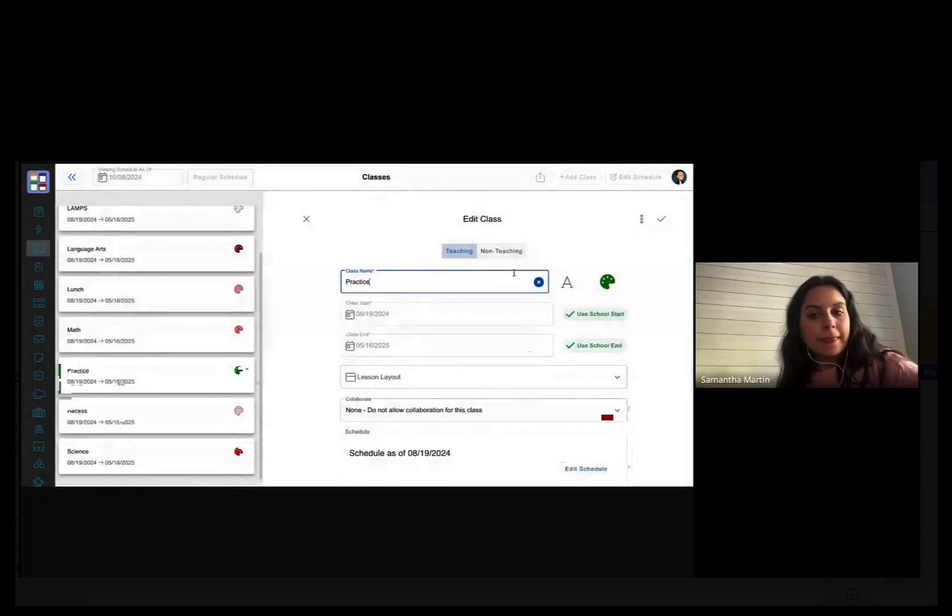
pyautogui.click(608, 282)
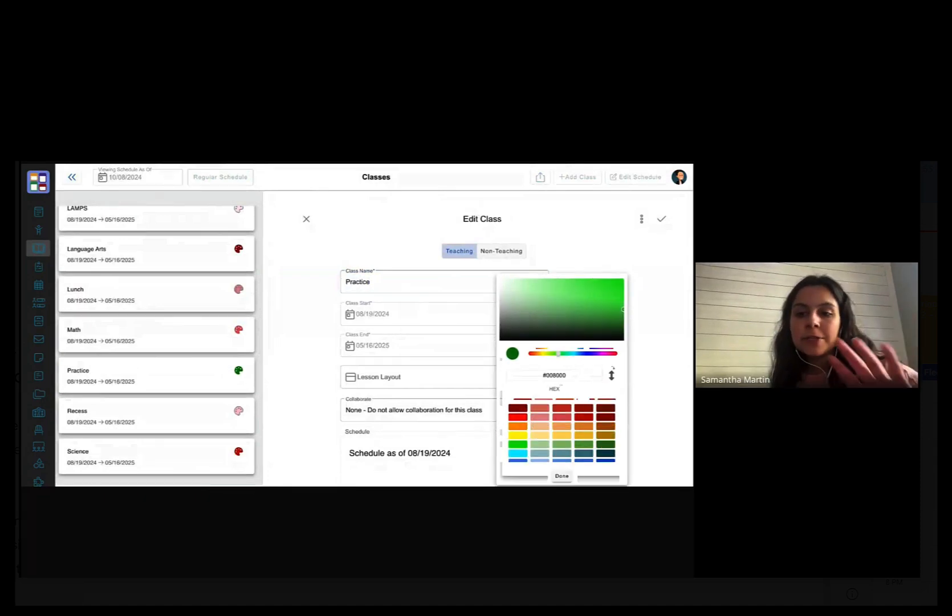
pyautogui.scroll(-5, 516, 437)
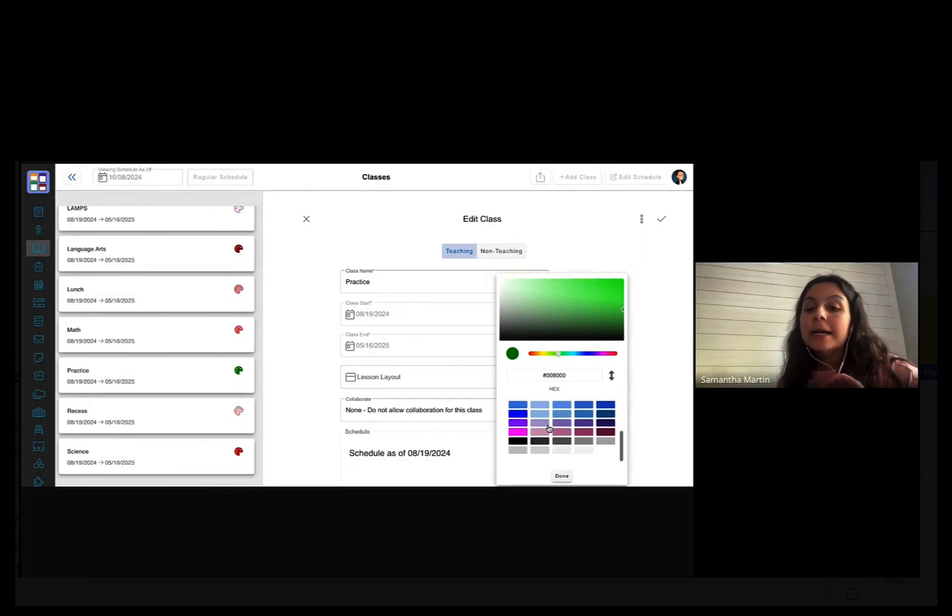
pyautogui.click(518, 422)
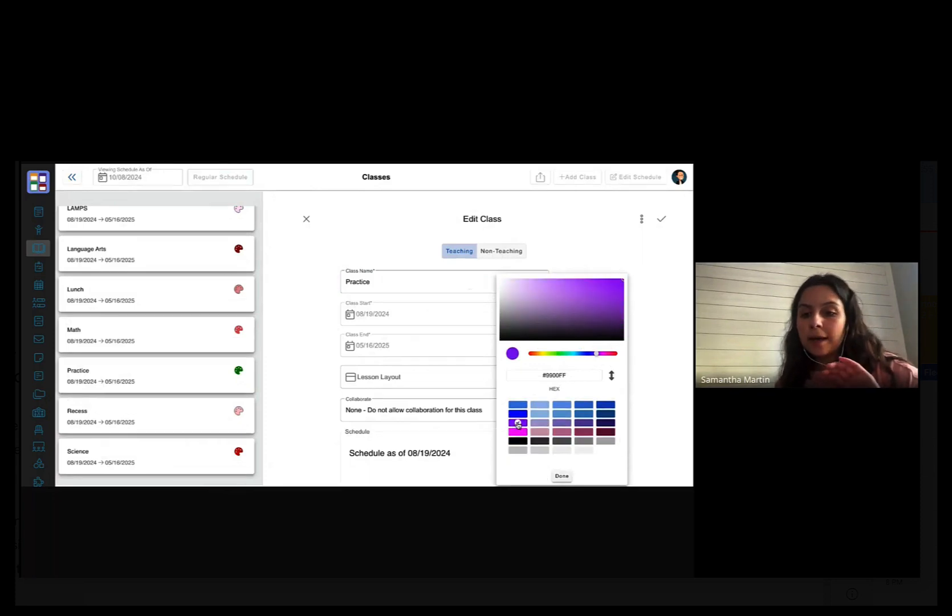
pyautogui.click(637, 374)
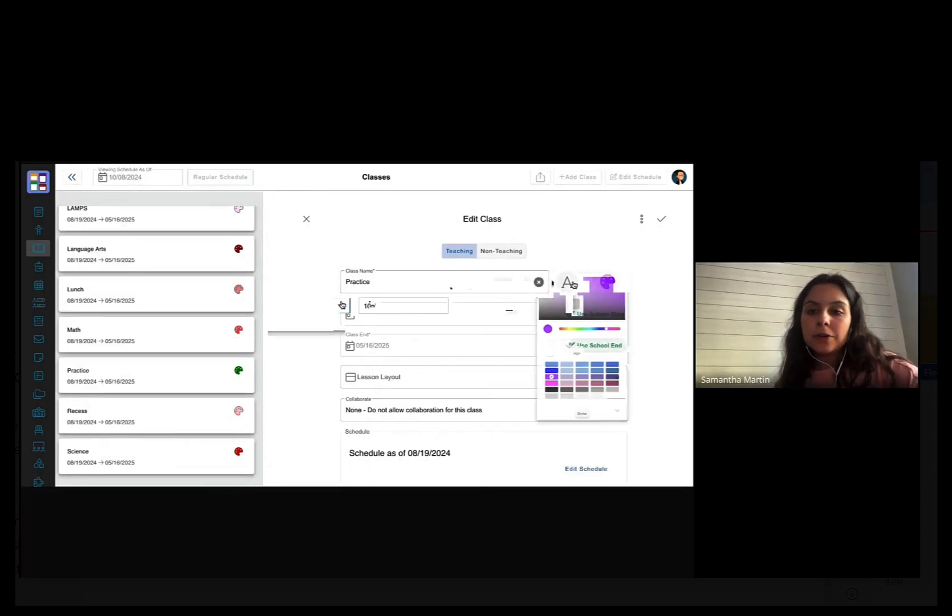
# - Start editing the Practice class's schedule from its edit form
pyautogui.click(568, 279)
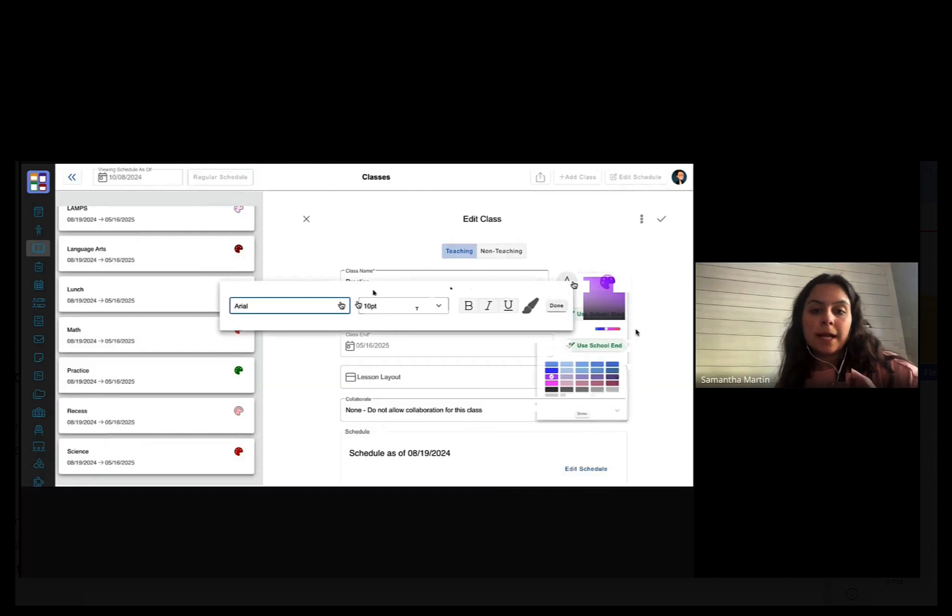
pyautogui.scroll(-4, 453, 318)
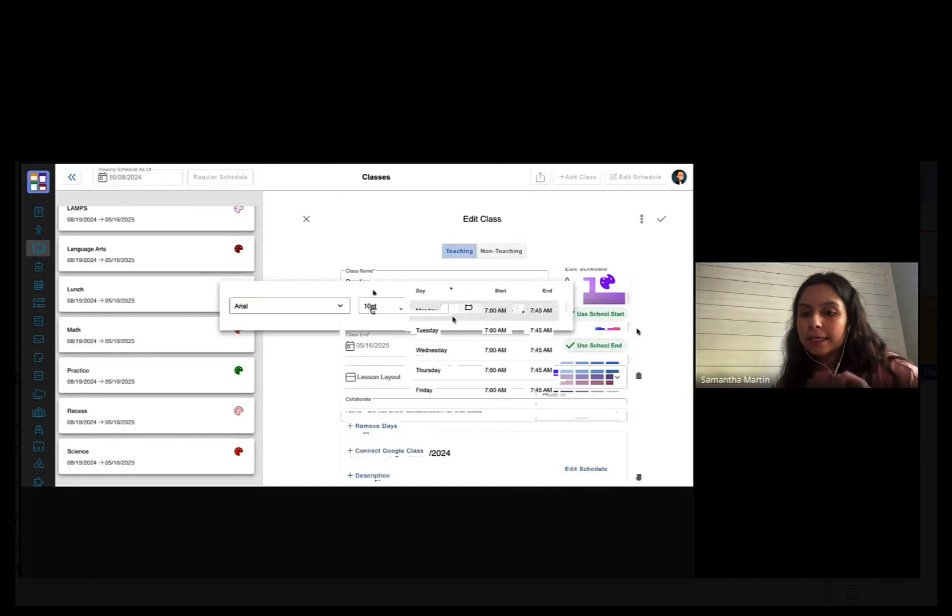
pyautogui.scroll(4, 452, 318)
pyautogui.scroll(-2, 454, 318)
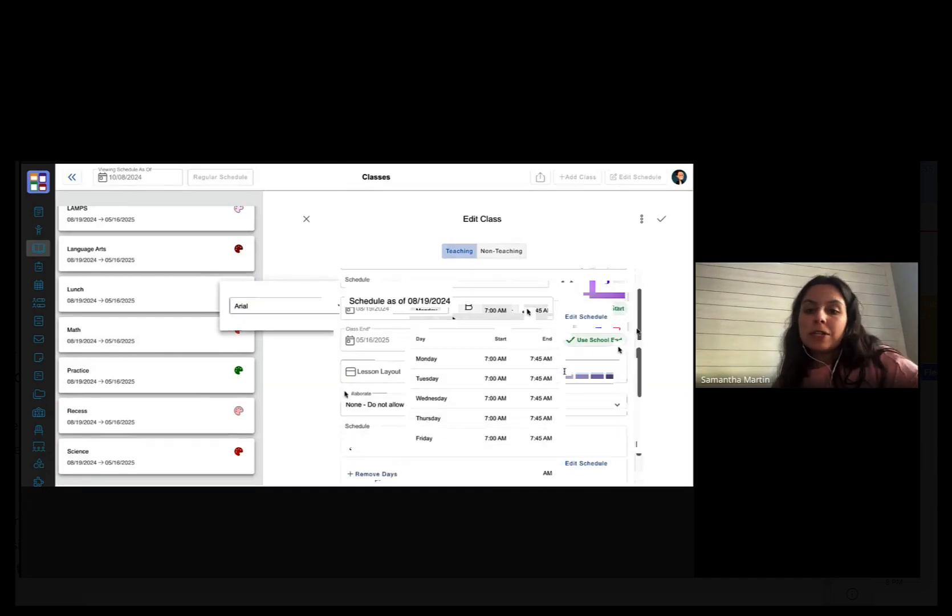
pyautogui.click(600, 318)
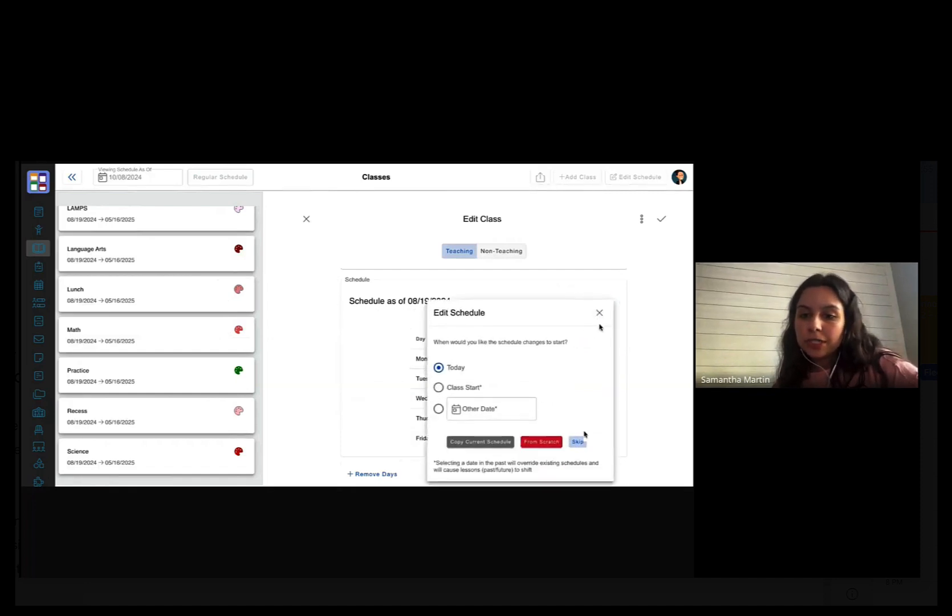
# - Apply changes from class start and check Tuesday and Thursday as Practice meeting days
pyautogui.click(452, 389)
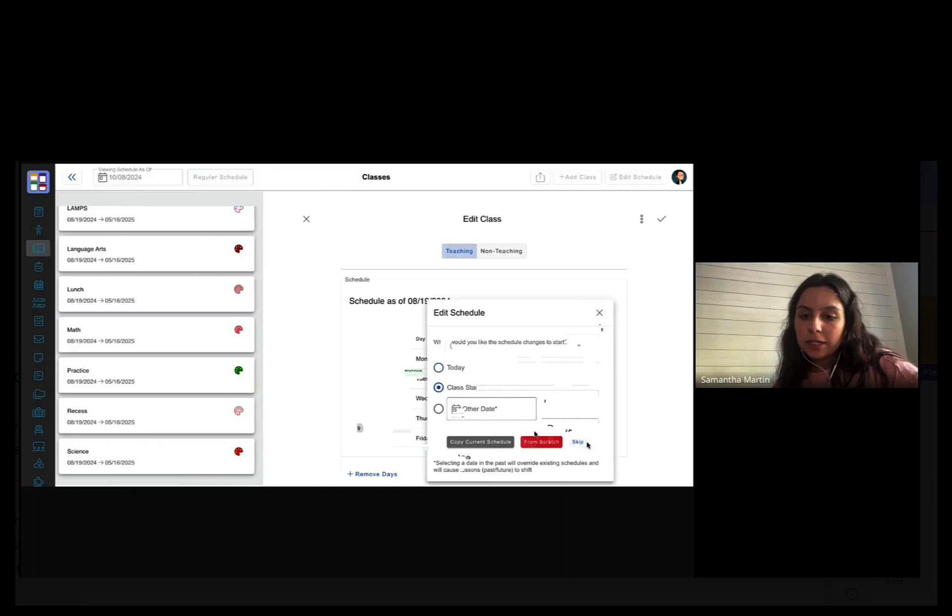
pyautogui.click(578, 443)
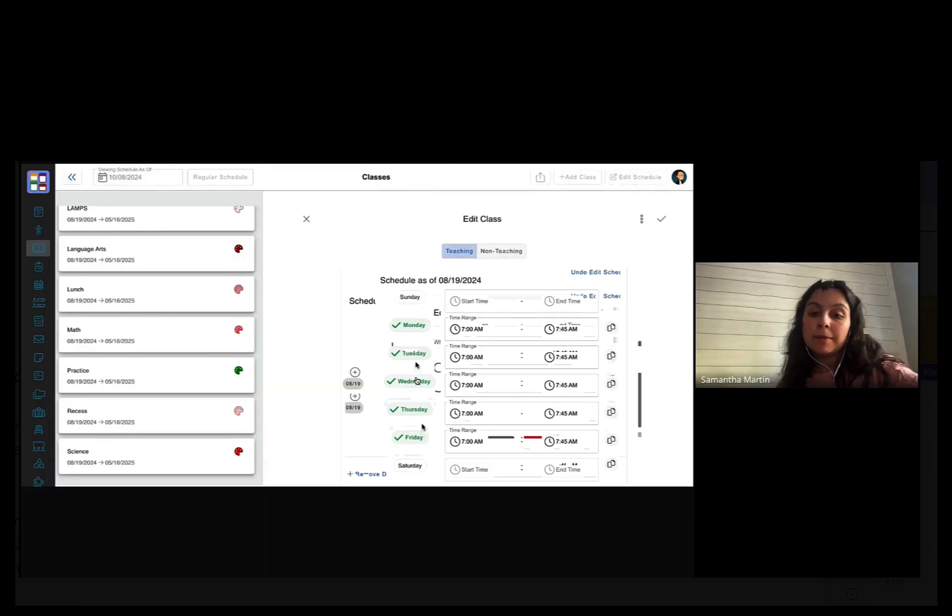
pyautogui.click(412, 354)
pyautogui.click(418, 411)
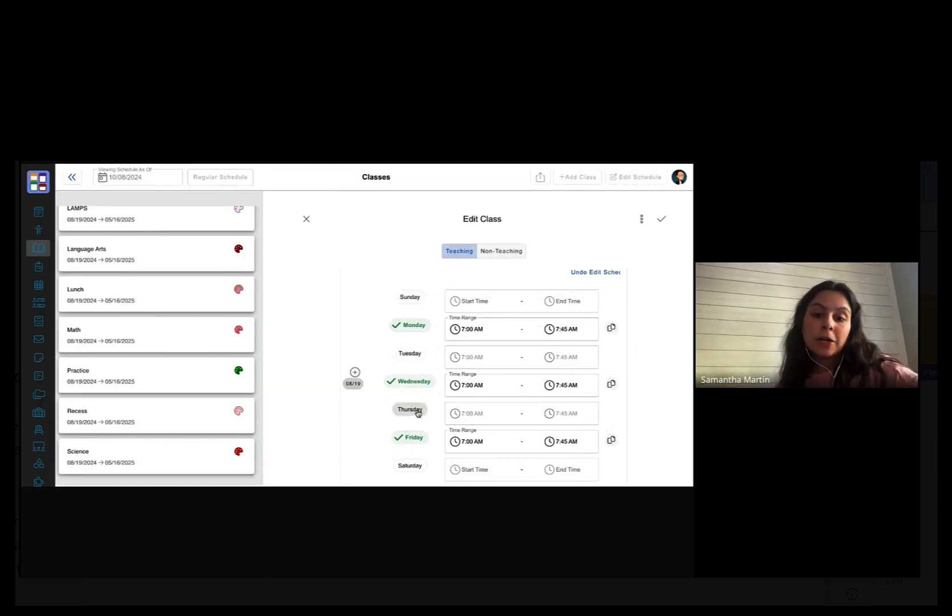
pyautogui.click(409, 409)
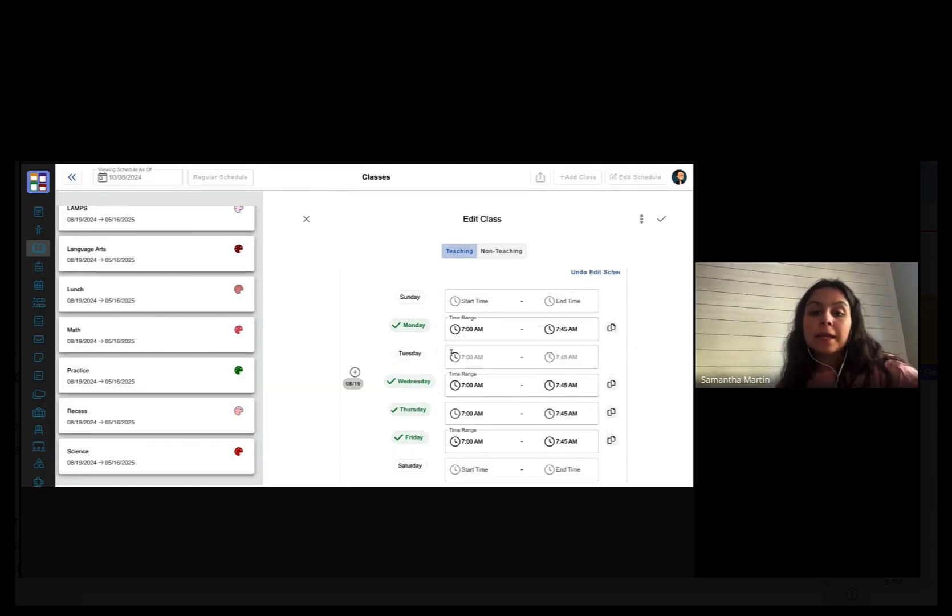
pyautogui.click(410, 353)
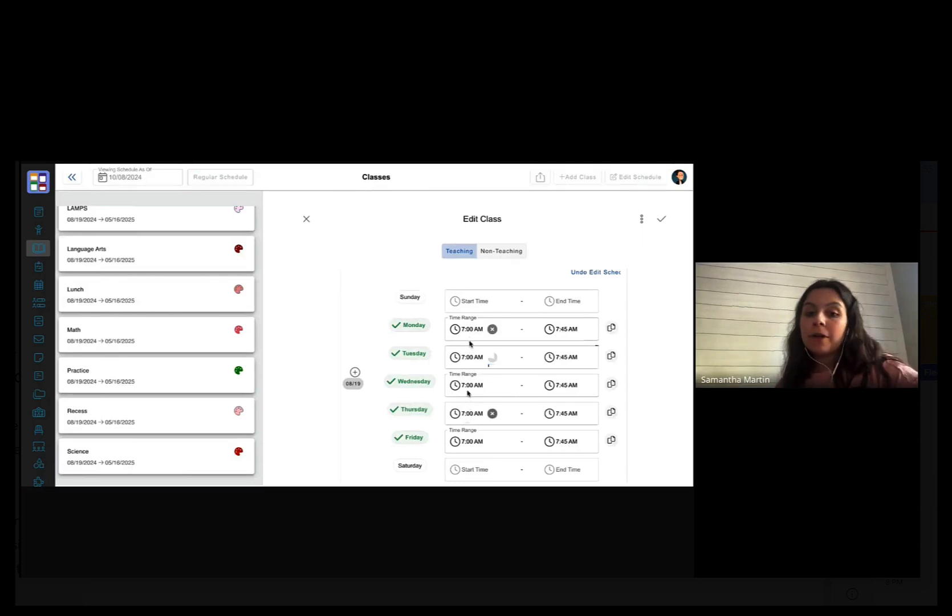
# - Set Tuesday's Practice time to 4:00–4:45 PM and save the class
pyautogui.click(561, 358)
pyautogui.click(464, 356)
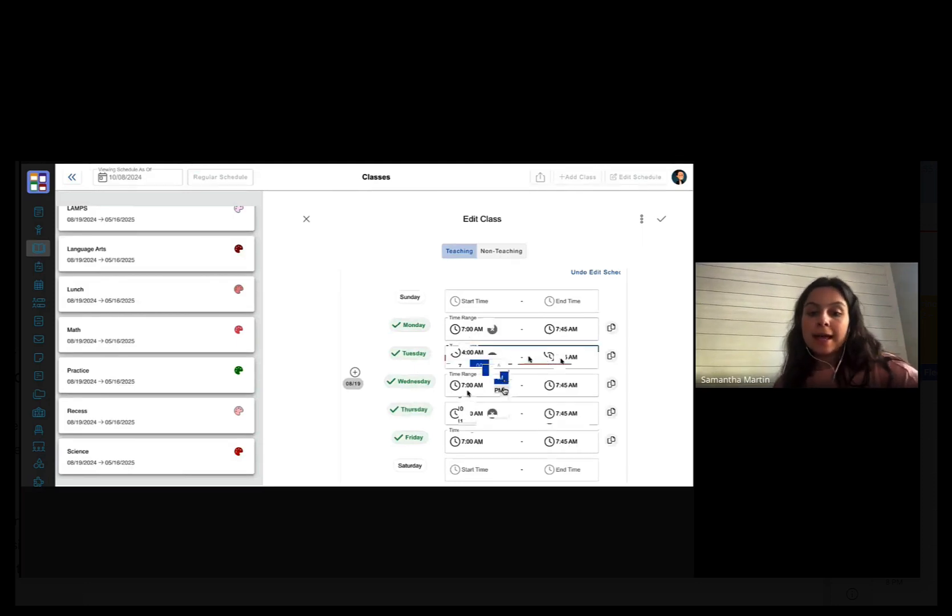
pyautogui.click(505, 391)
pyautogui.click(561, 358)
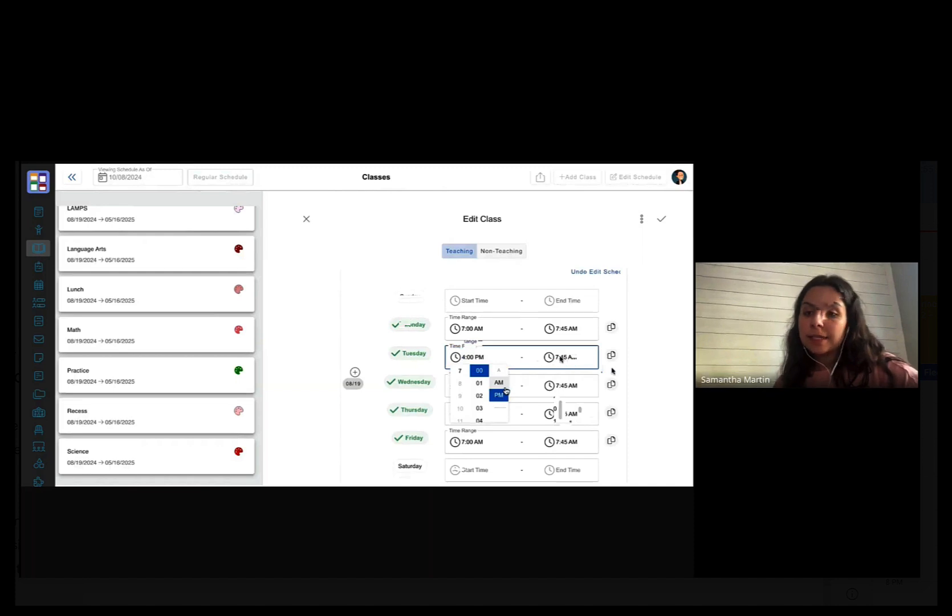
pyautogui.write('4')
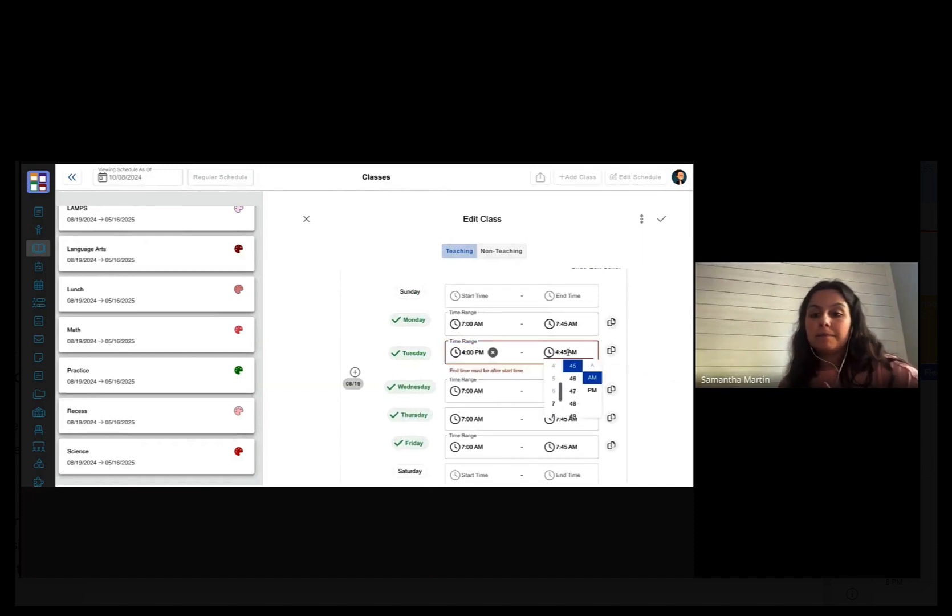
pyautogui.click(592, 390)
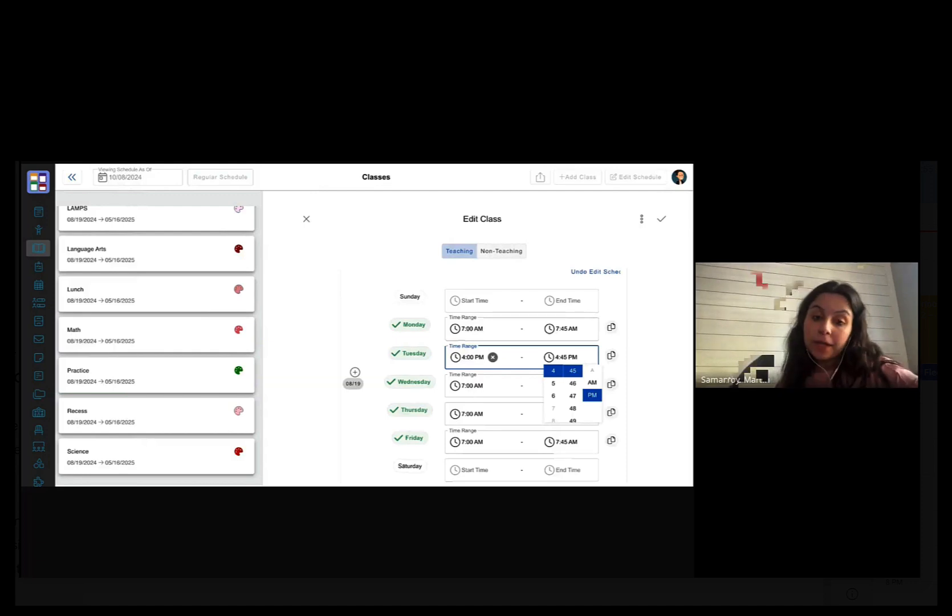
pyautogui.press('Escape')
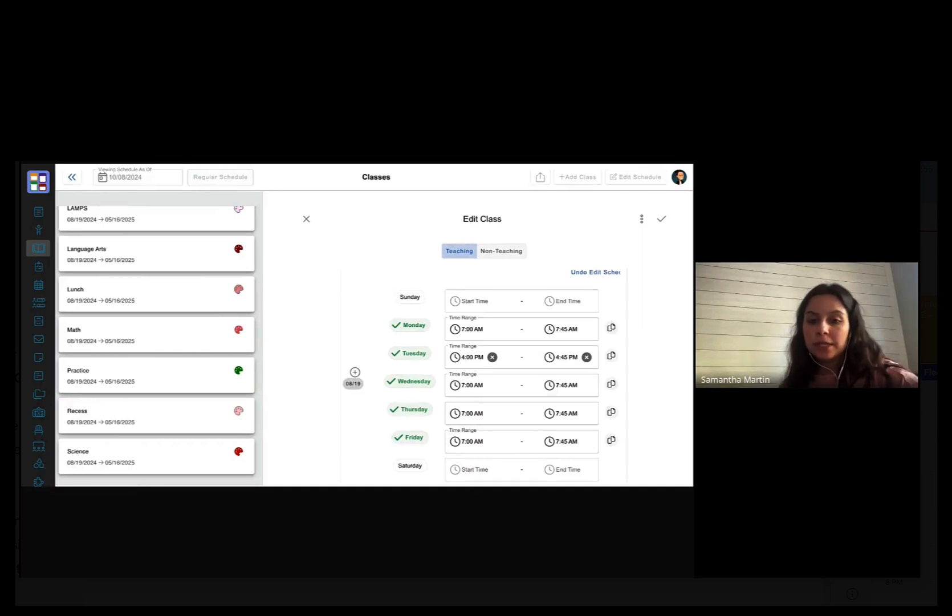
pyautogui.click(662, 220)
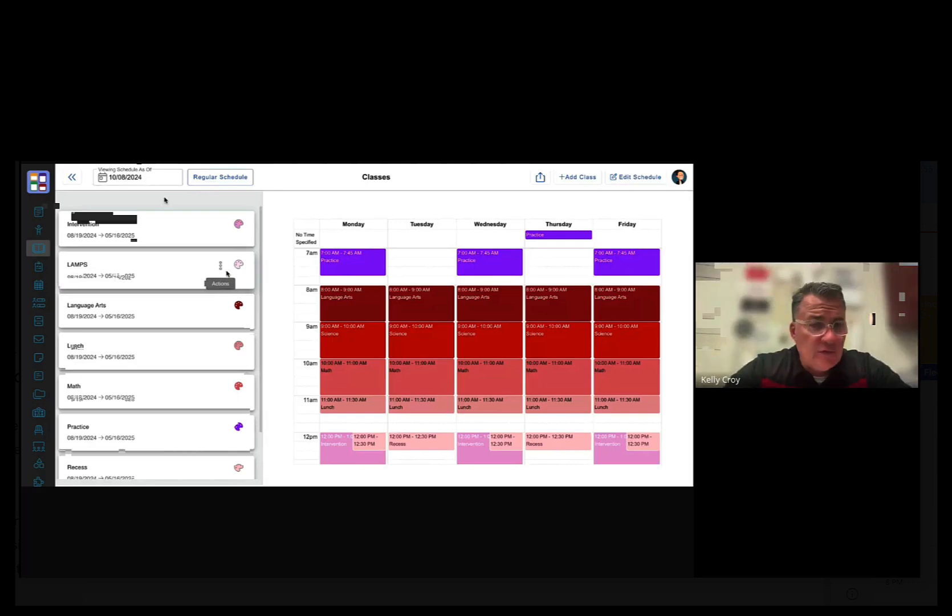
# - Return to the Oct 6–Oct 12 weekly plans through the sidebar's Plans item
pyautogui.moveTo(32, 214)
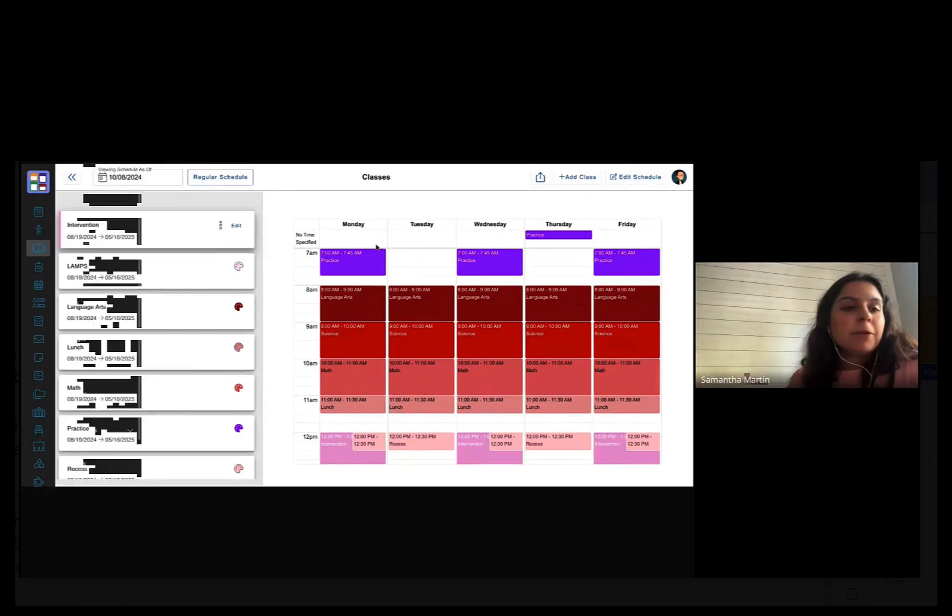
pyautogui.click(68, 211)
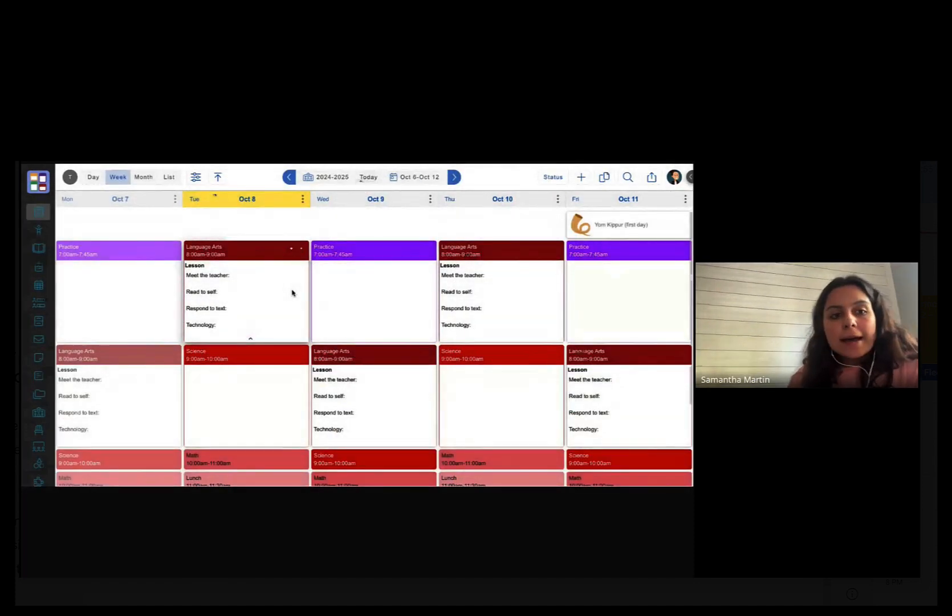
# - Switch the week view to the 2024-2025 schedule and open the account settings panel
pyautogui.click(325, 177)
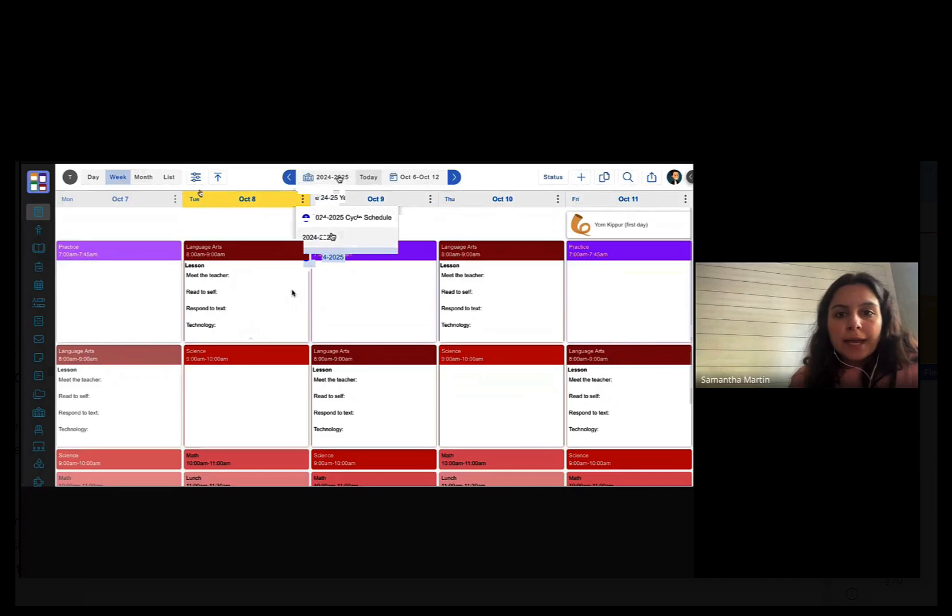
pyautogui.click(334, 257)
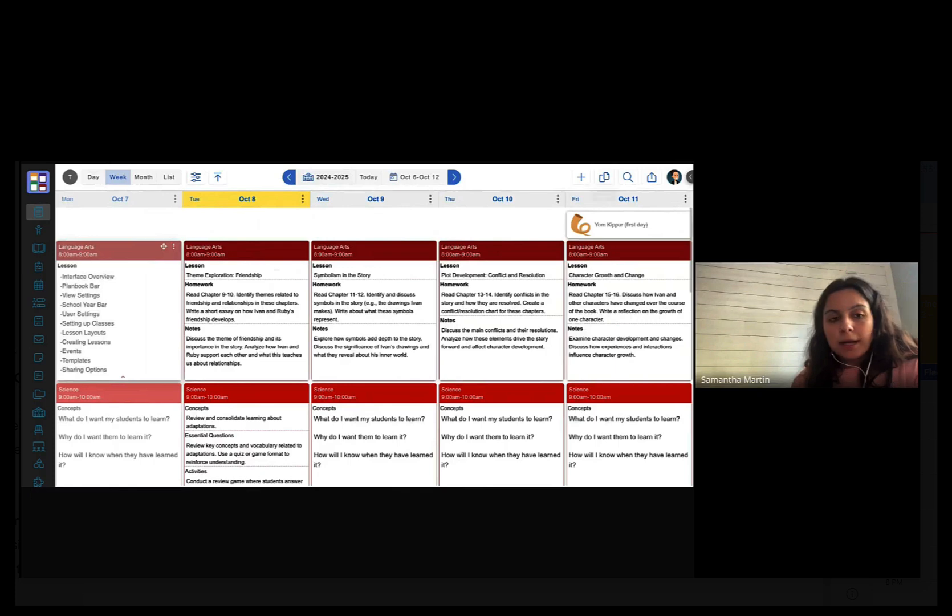
pyautogui.click(674, 177)
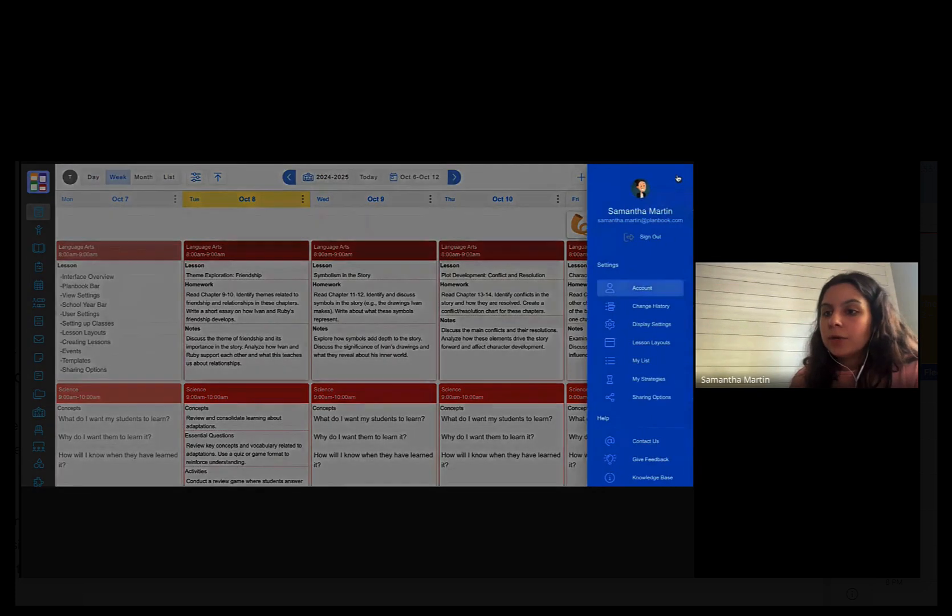
# - Go to Lesson Layouts to see the five teacher and school layouts
pyautogui.click(663, 344)
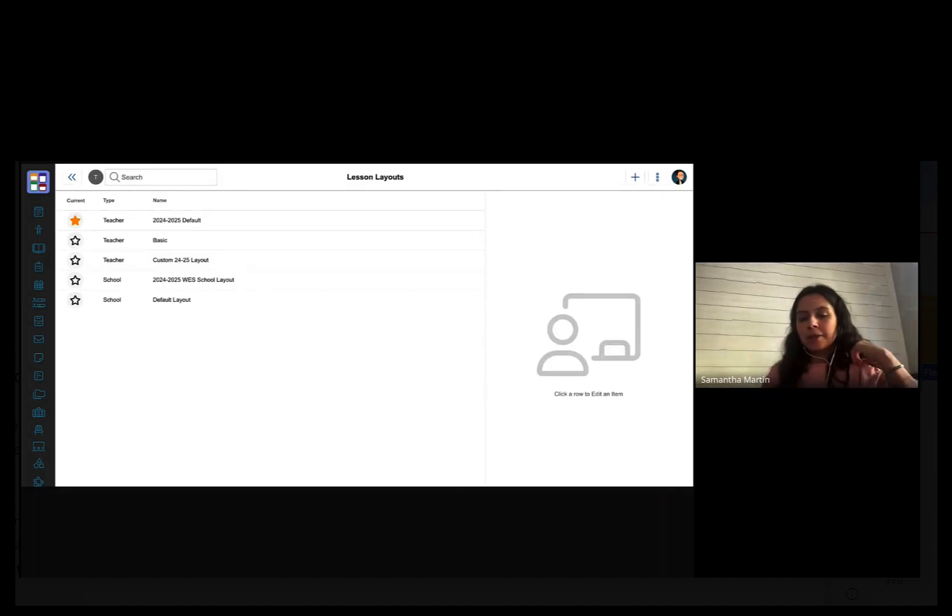
# - Start a new lesson layout and try the Detailed sample layout's fields
pyautogui.click(636, 177)
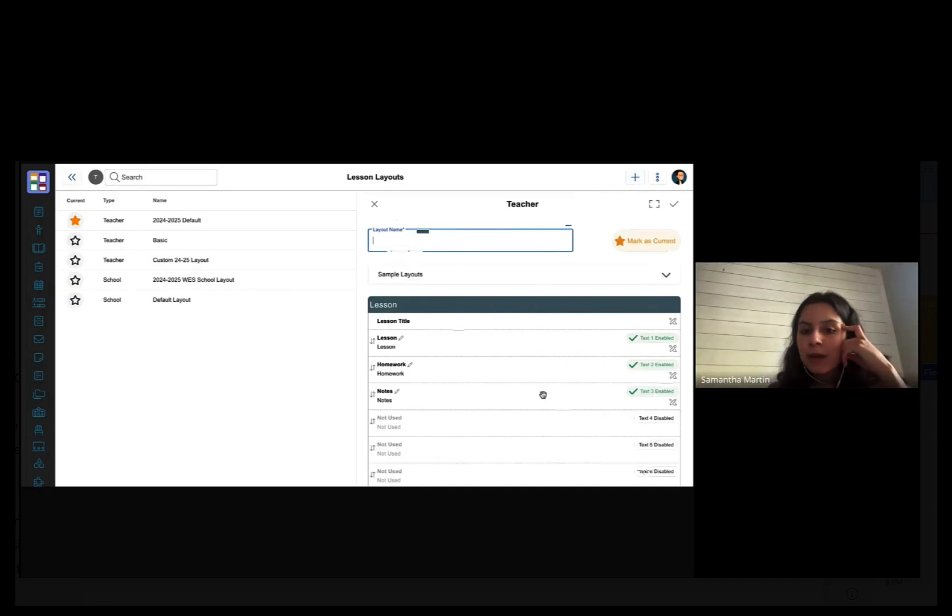
pyautogui.scroll(-1, 542, 394)
pyautogui.scroll(-4, 543, 394)
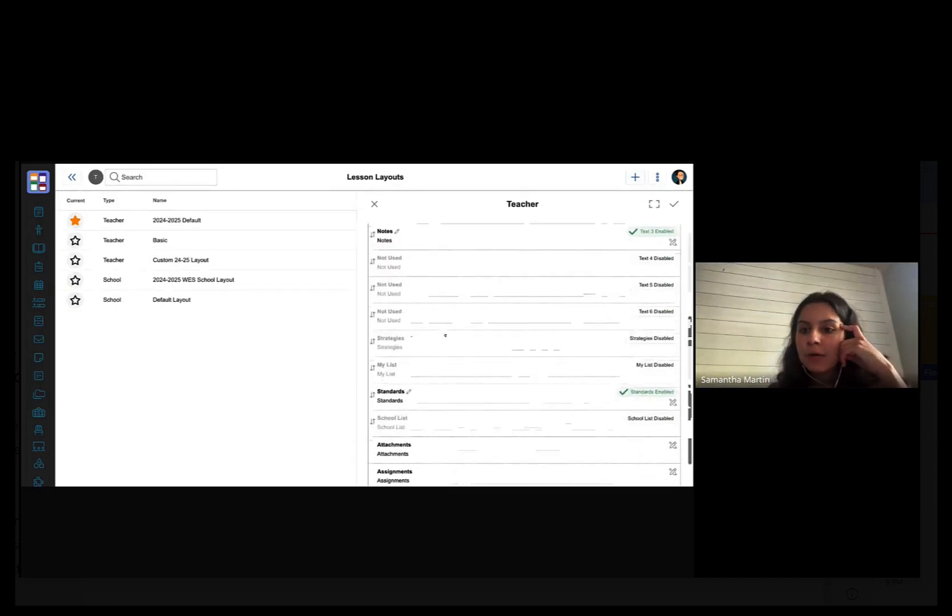
pyautogui.scroll(6, 466, 336)
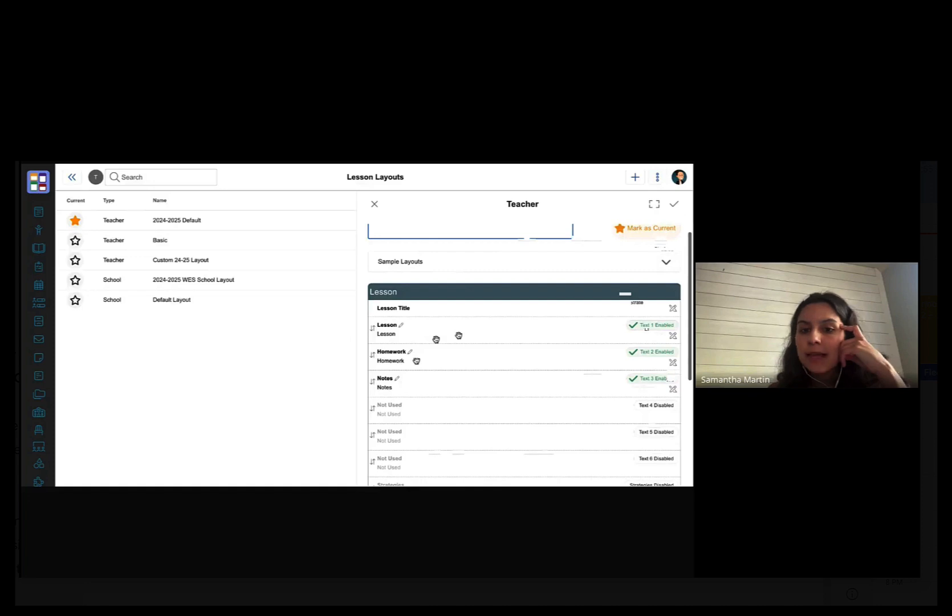
pyautogui.scroll(-6, 410, 376)
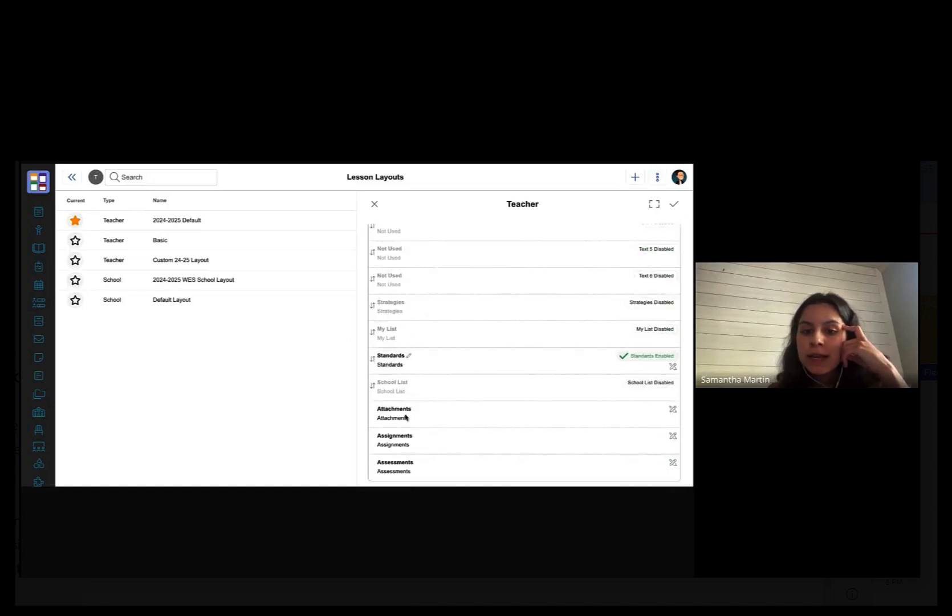
pyautogui.scroll(6, 407, 450)
pyautogui.click(556, 275)
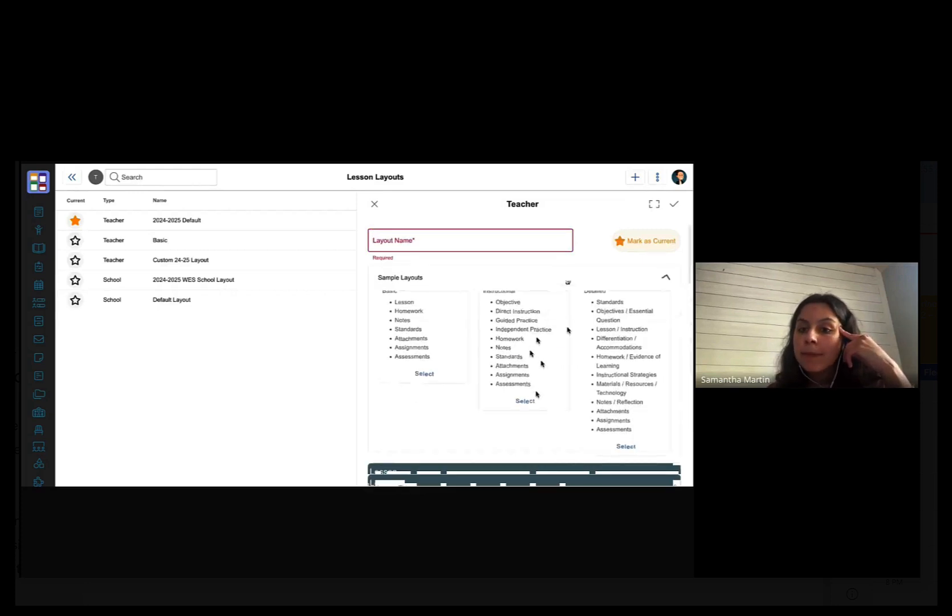
pyautogui.click(626, 446)
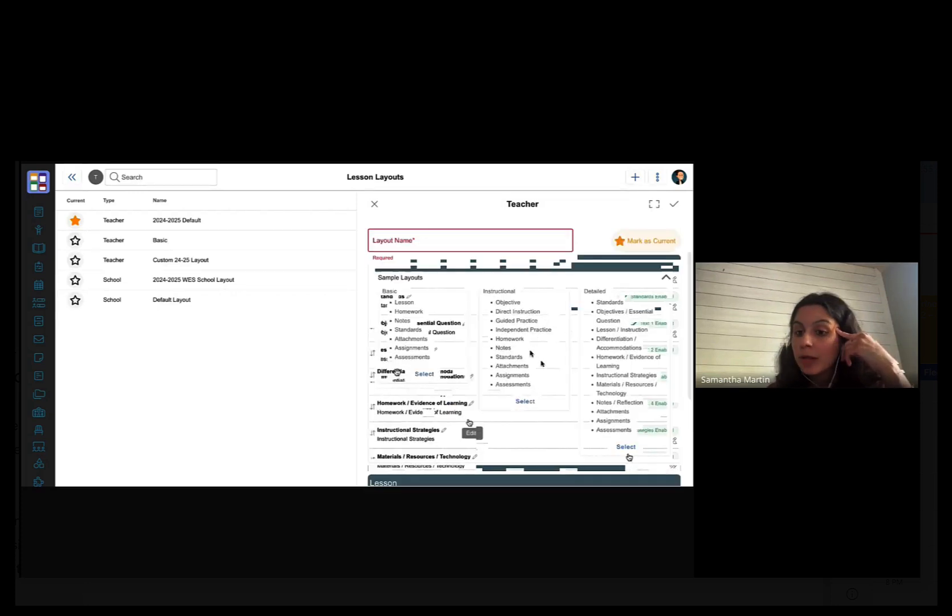
# - Switch to the Instructional sample layout and begin renaming its Objective field
pyautogui.scroll(-1, 428, 377)
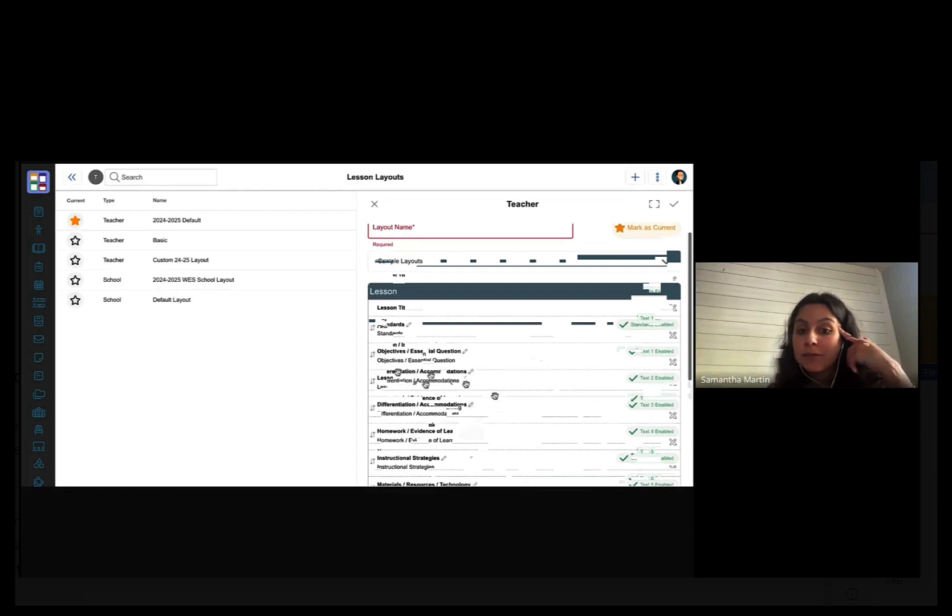
pyautogui.scroll(-1, 494, 395)
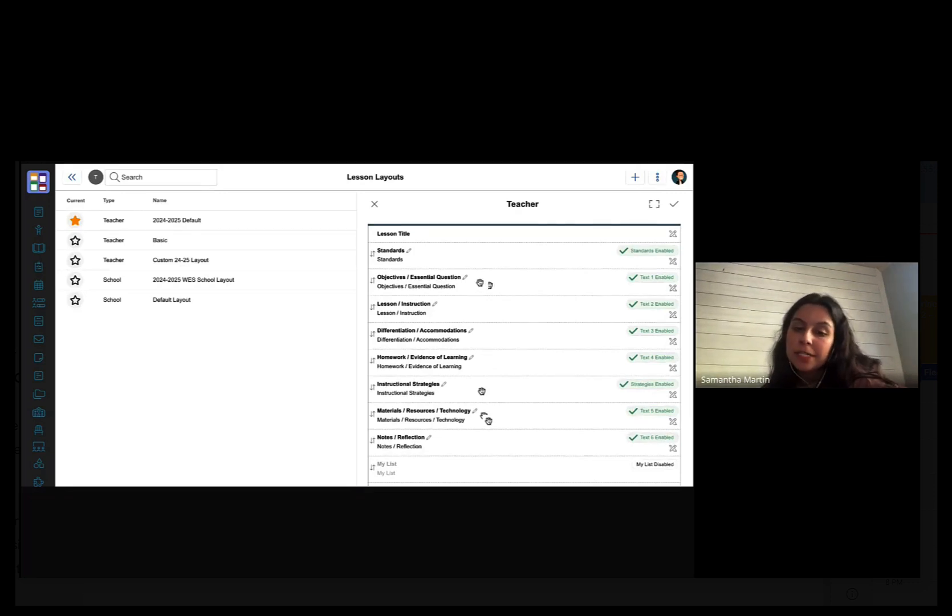
pyautogui.scroll(2, 435, 288)
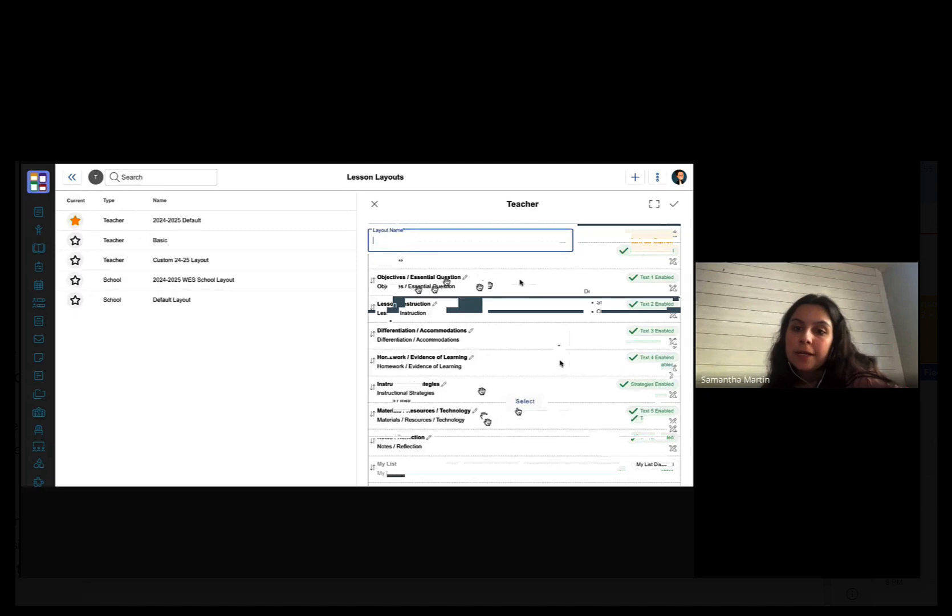
pyautogui.click(524, 399)
pyautogui.scroll(-3, 506, 393)
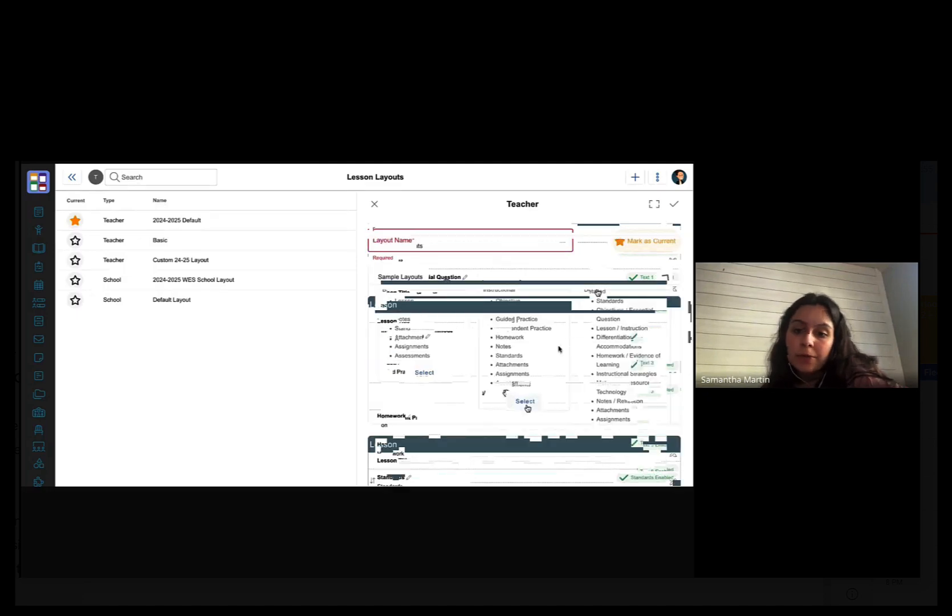
pyautogui.click(526, 402)
pyautogui.scroll(-1, 489, 381)
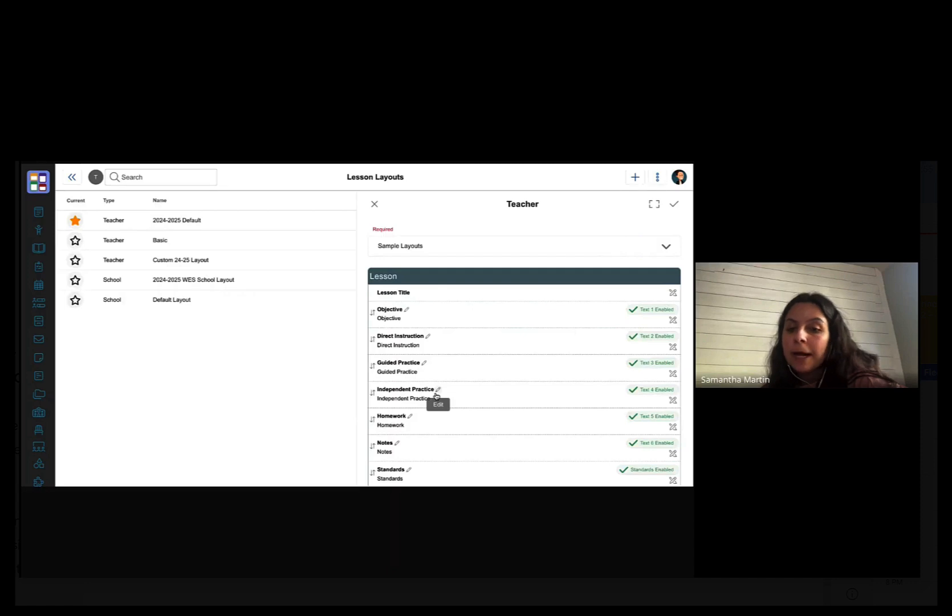
pyautogui.click(409, 311)
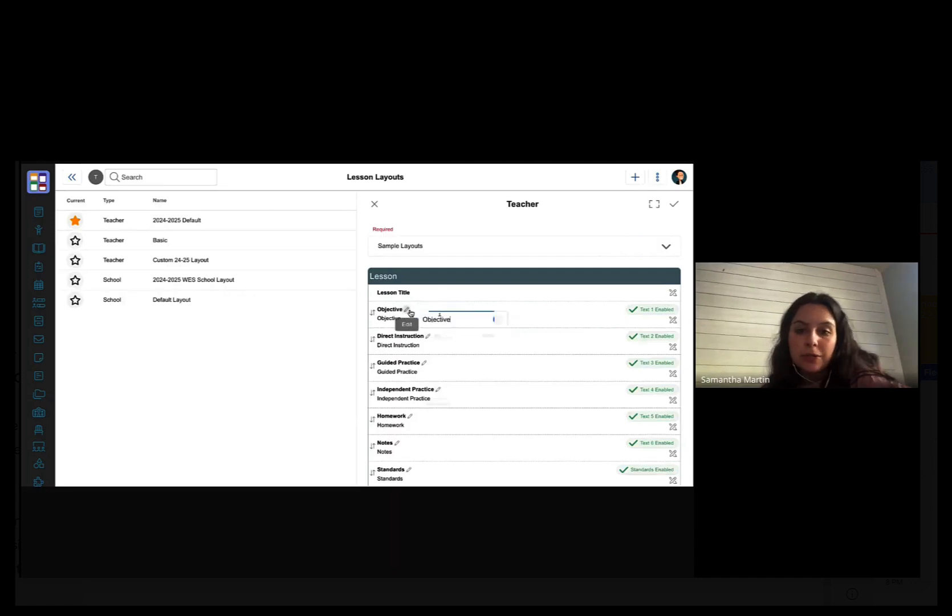
# - Rename the Objective section to 'Essential Question'
pyautogui.doubleClick(457, 319)
pyautogui.write('E')
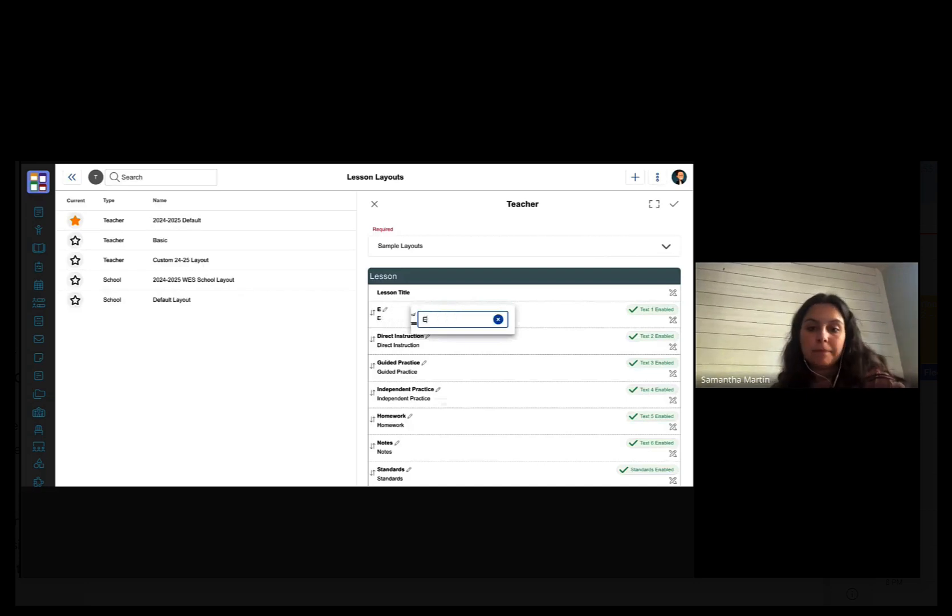
pyautogui.write('ssential Quest')
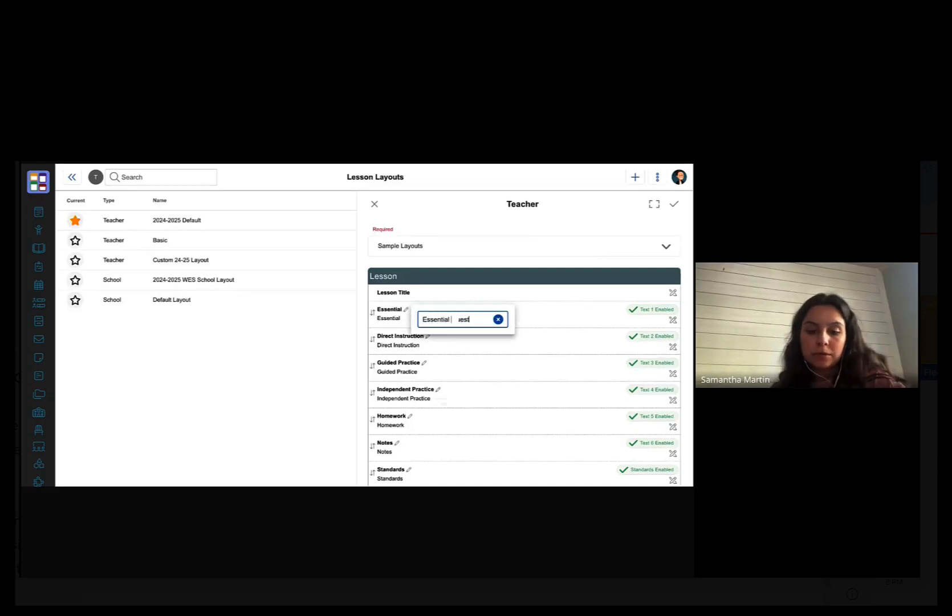
pyautogui.press('BackSpace')
pyautogui.press('BackSpace')
pyautogui.press('BackSpace')
pyautogui.write('estion')
pyautogui.click(511, 367)
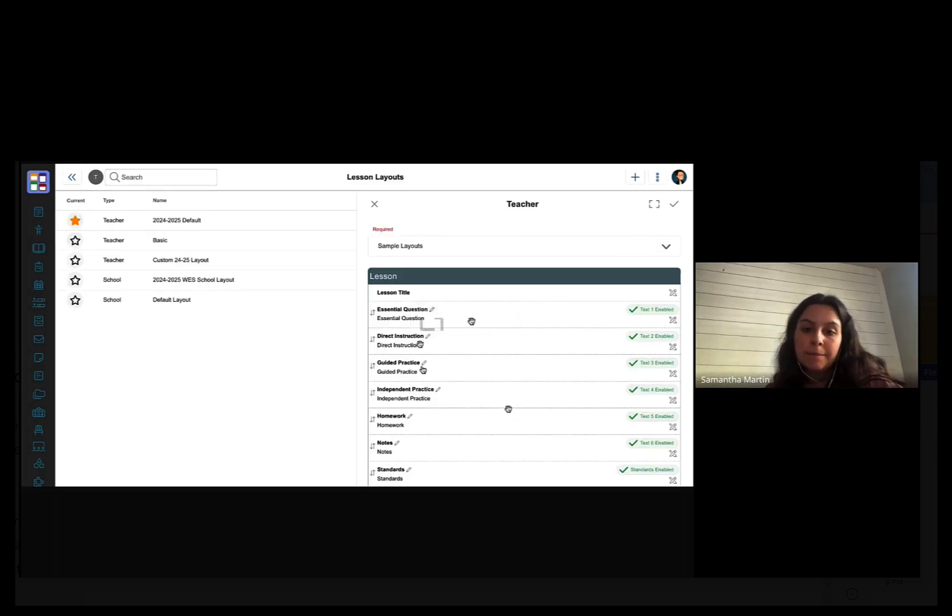
# - Rename the Homework section to 'Study'
pyautogui.scroll(-2, 439, 365)
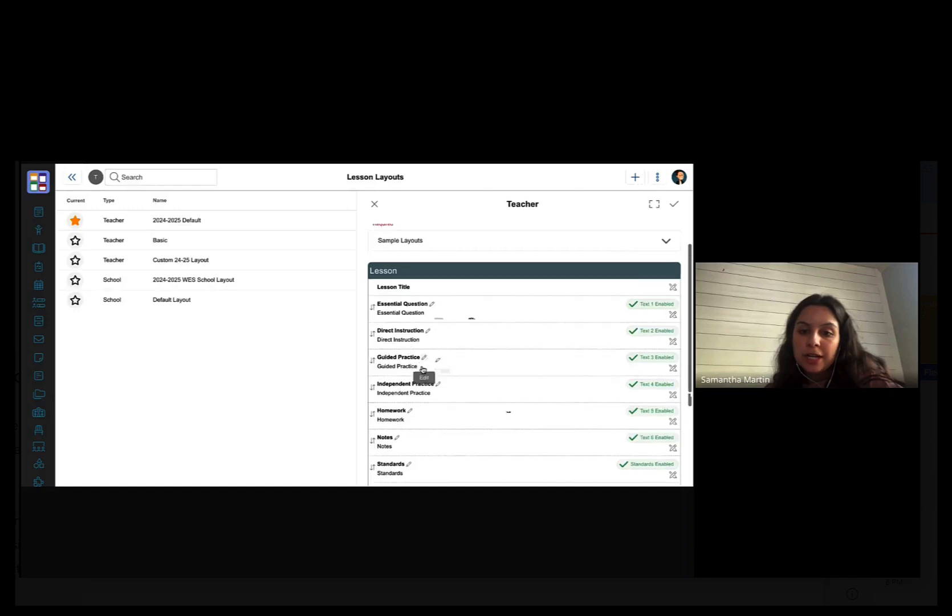
pyautogui.click(410, 386)
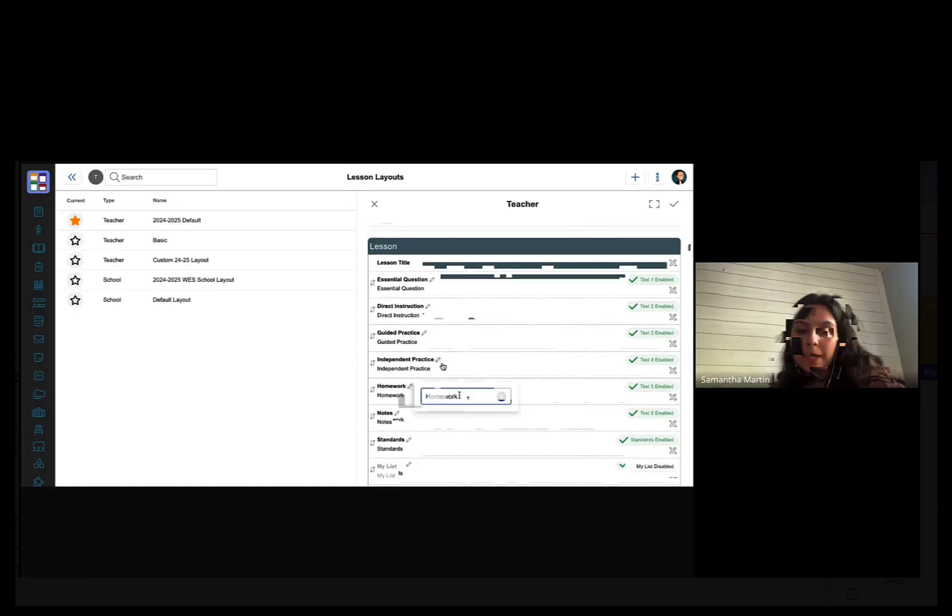
pyautogui.press('BackSpace')
pyautogui.press('BackSpace')
pyautogui.press('BackSpace')
pyautogui.press('BackSpace')
pyautogui.press('BackSpace')
pyautogui.press('BackSpace')
pyautogui.press('BackSpace')
pyautogui.press('BackSpace')
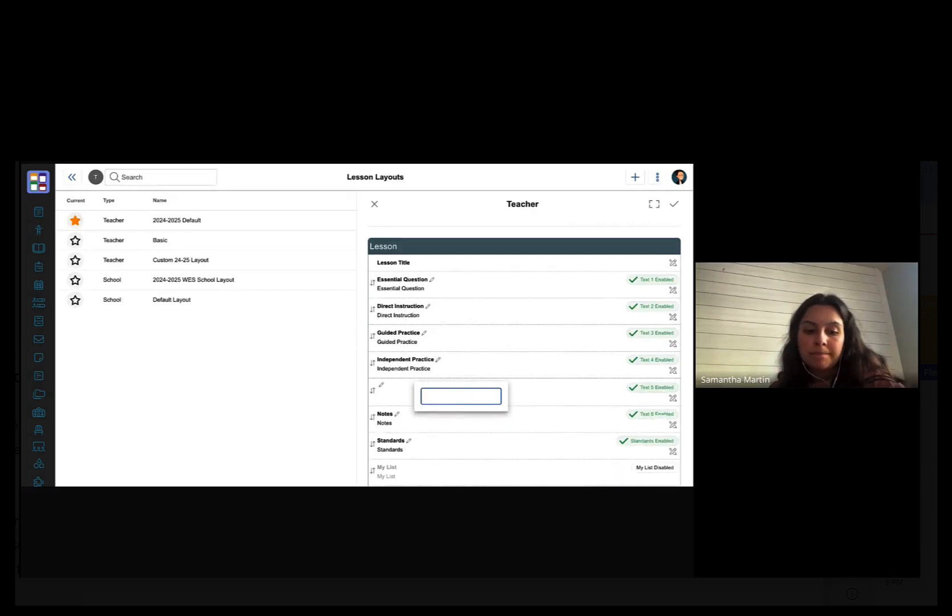
pyautogui.write('Study')
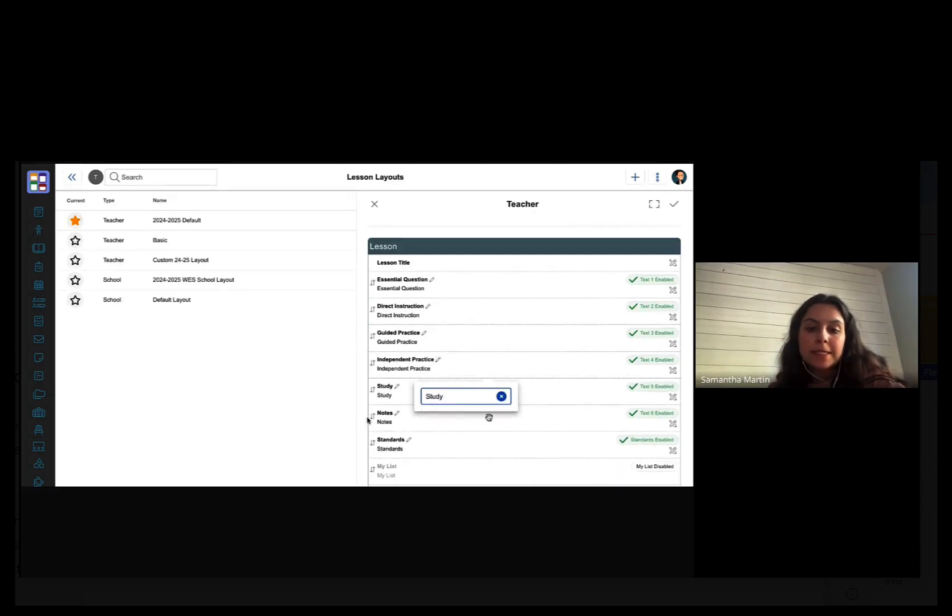
pyautogui.press('Return')
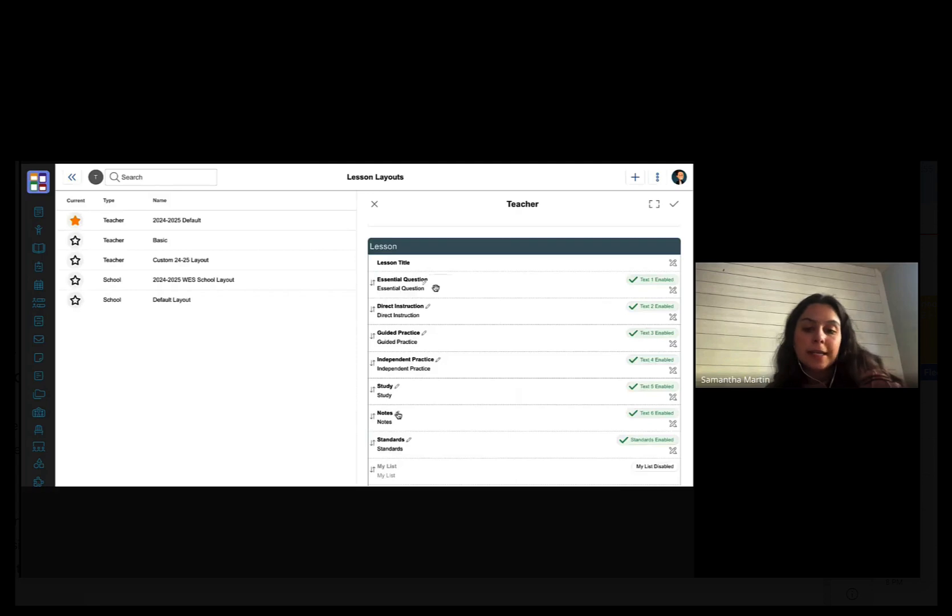
pyautogui.scroll(-1, 399, 419)
pyautogui.scroll(-1, 398, 419)
pyautogui.scroll(2, 435, 288)
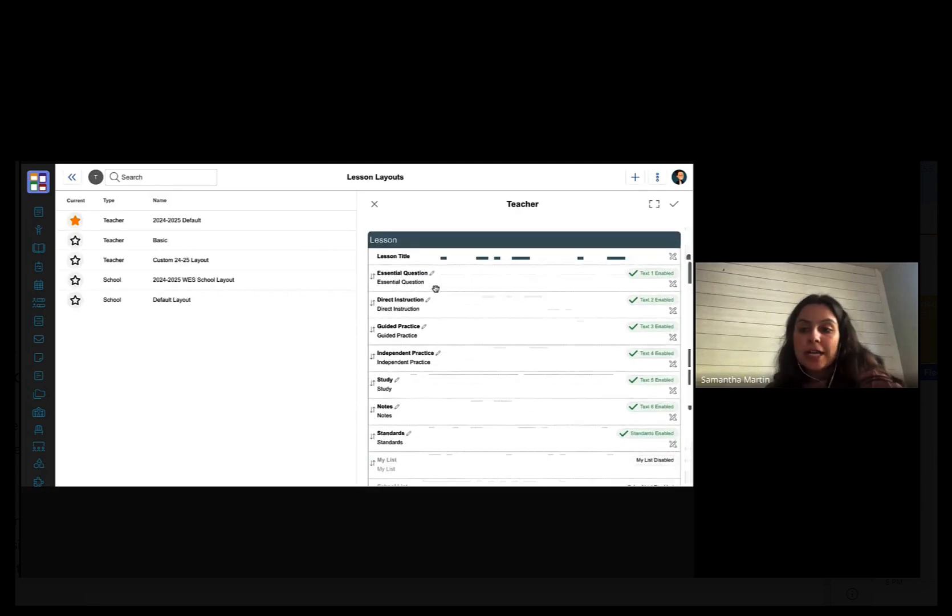
# - Make the Essential Question section title red (#FF0000)
pyautogui.click(673, 300)
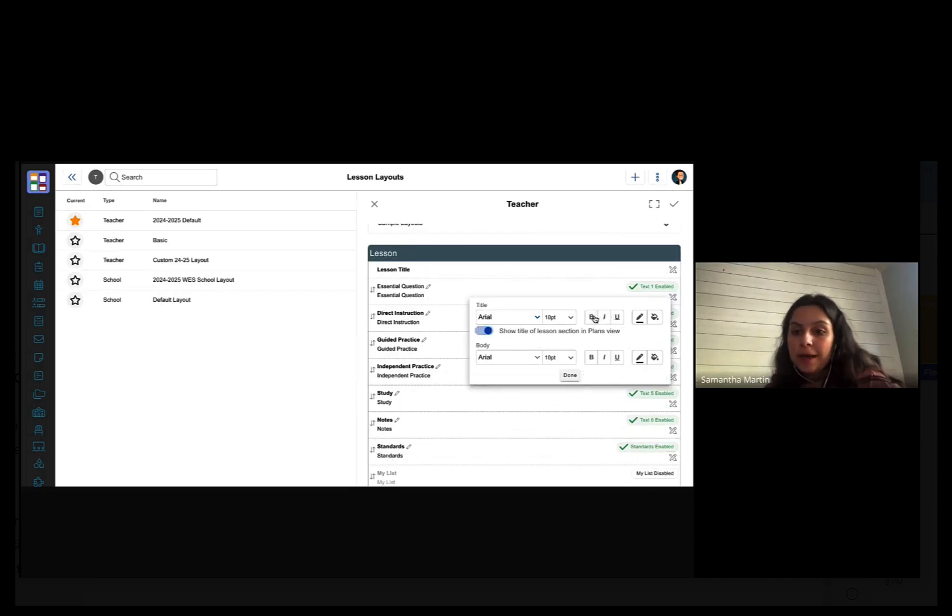
pyautogui.click(640, 317)
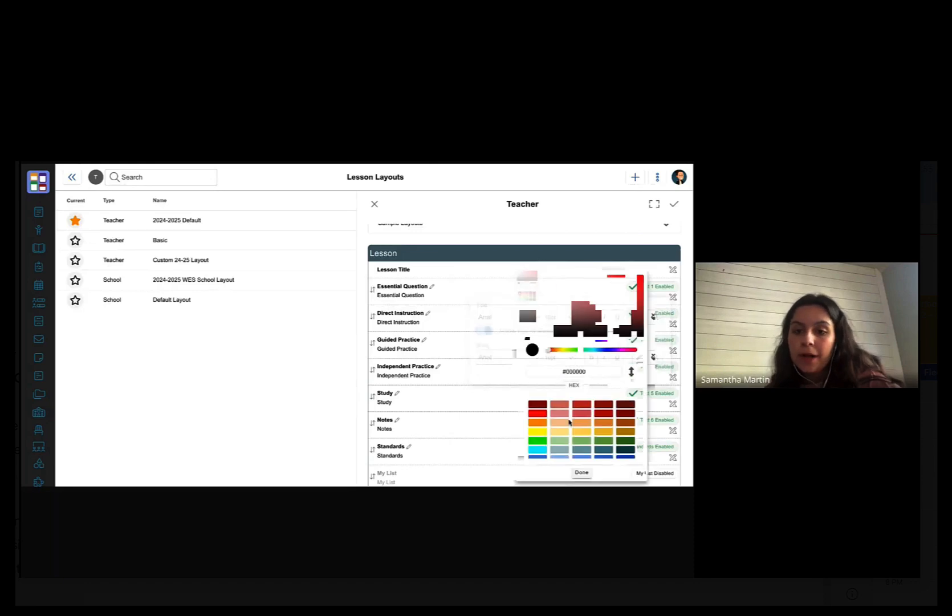
pyautogui.click(538, 414)
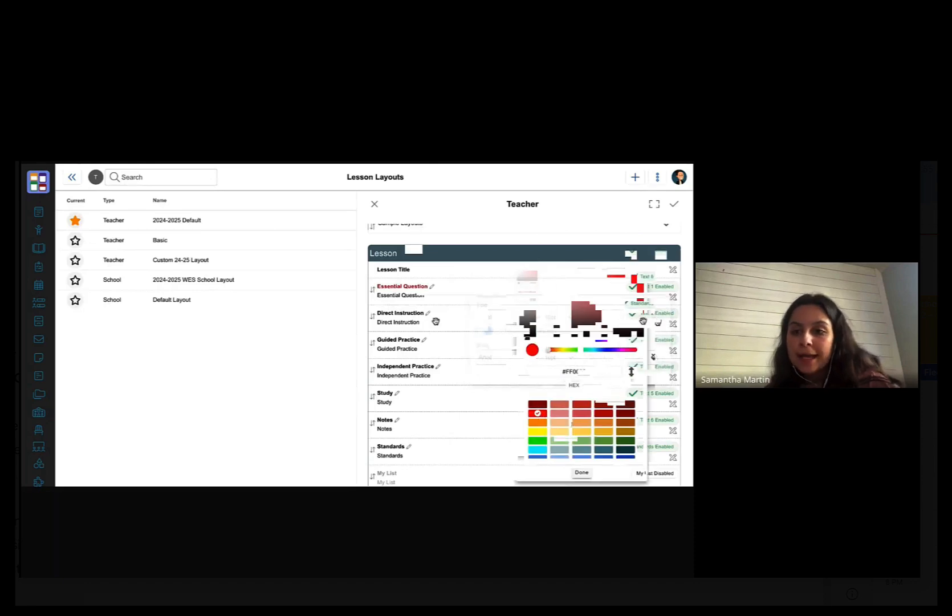
pyautogui.scroll(-2, 423, 319)
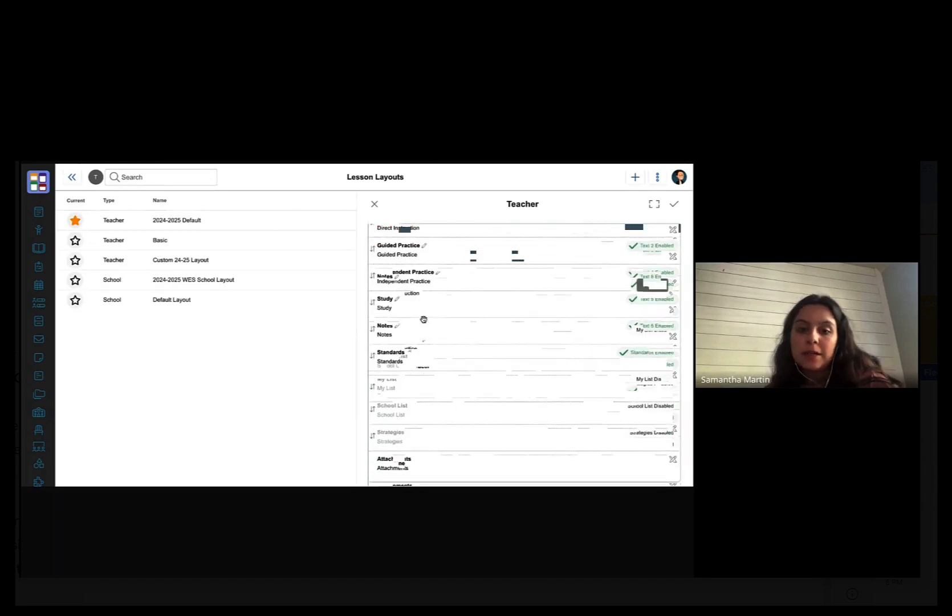
pyautogui.scroll(2, 423, 319)
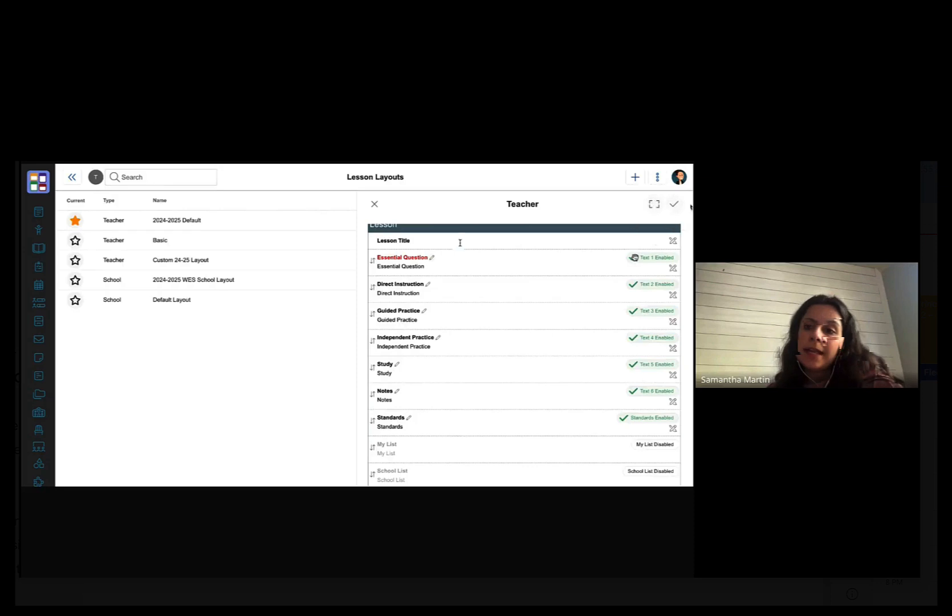
pyautogui.scroll(2, 459, 240)
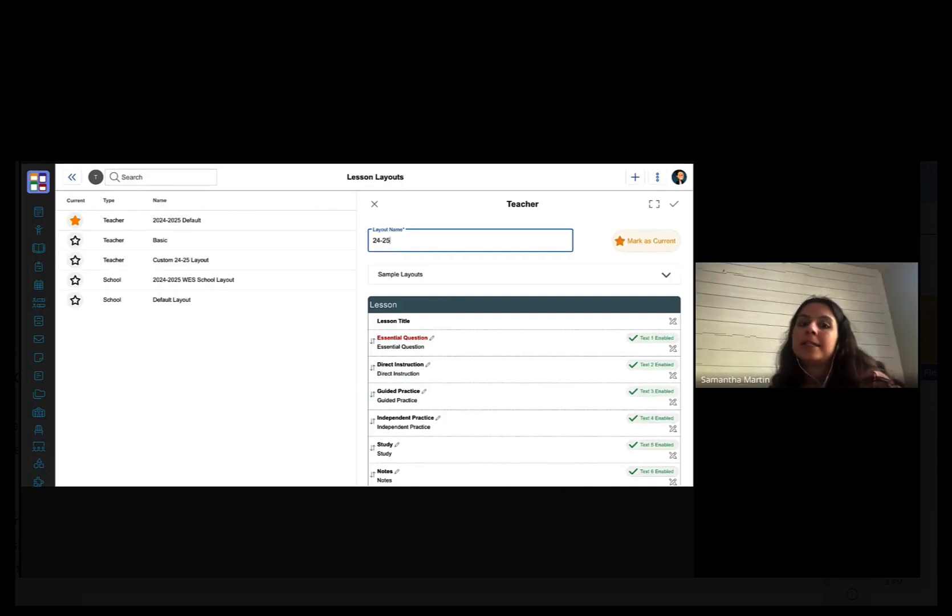
# - Add 'le' to the layout name and save the new Teacher layout
pyautogui.write('le')
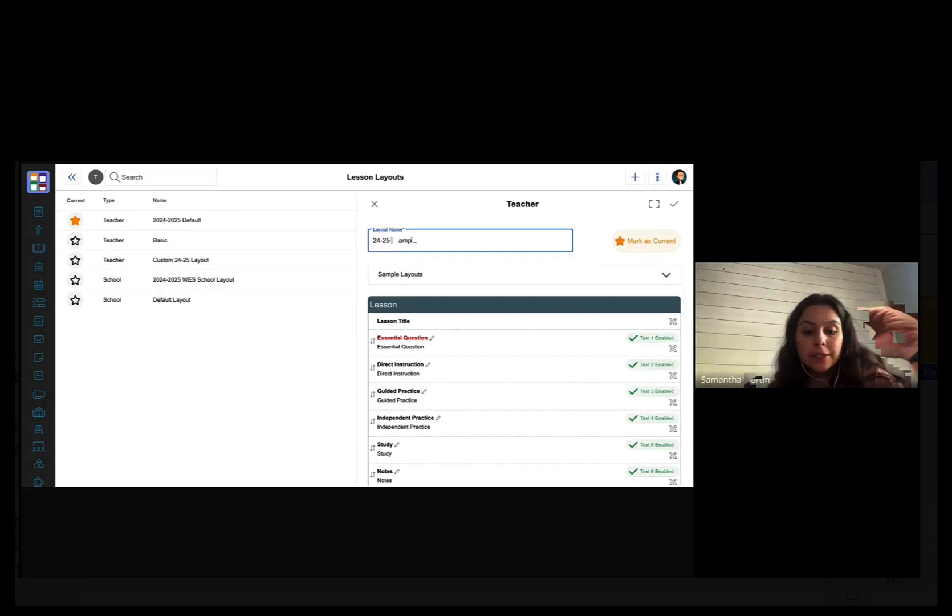
pyautogui.click(674, 204)
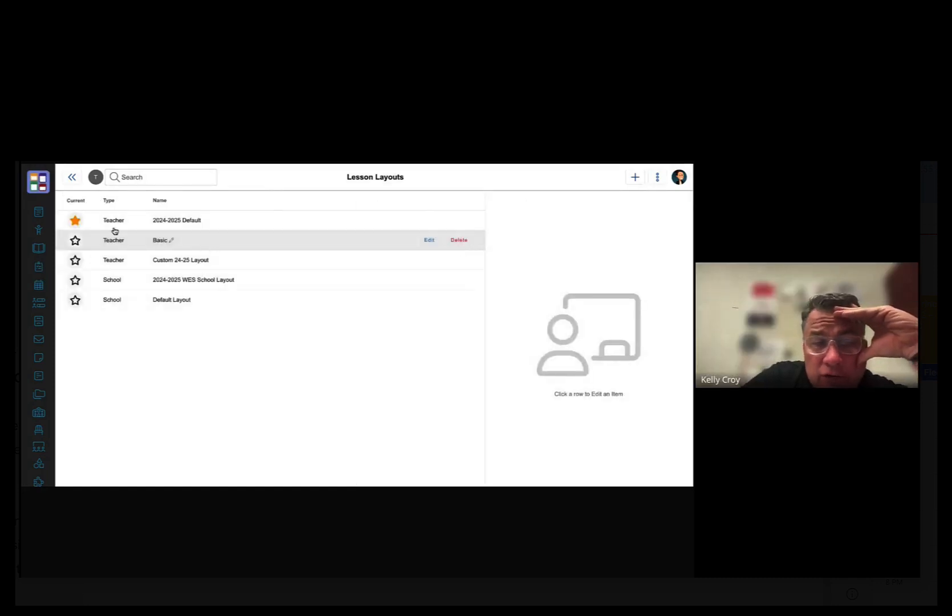
# - Advance the plans to the following week, then mark the Basic layout as current
pyautogui.click(38, 211)
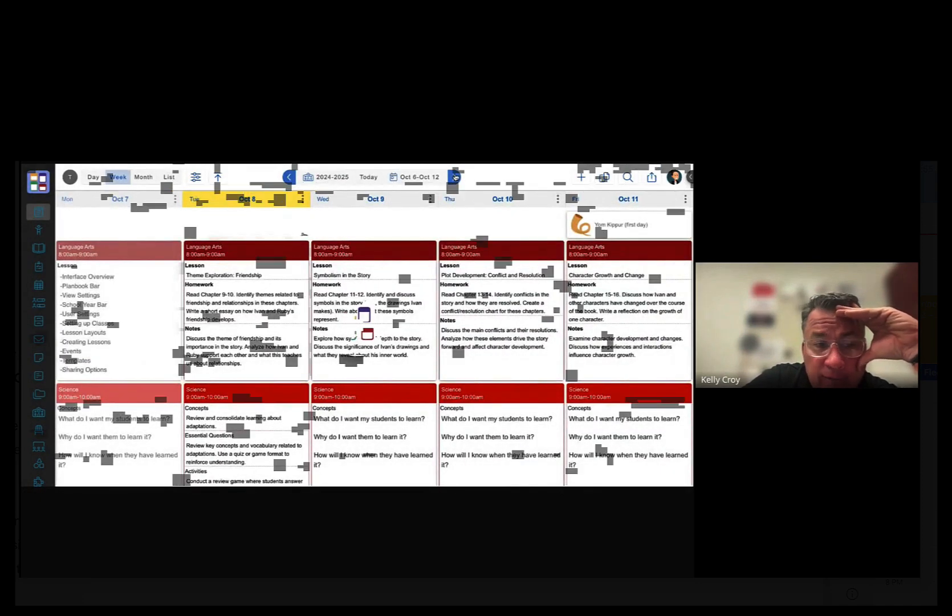
pyautogui.click(455, 178)
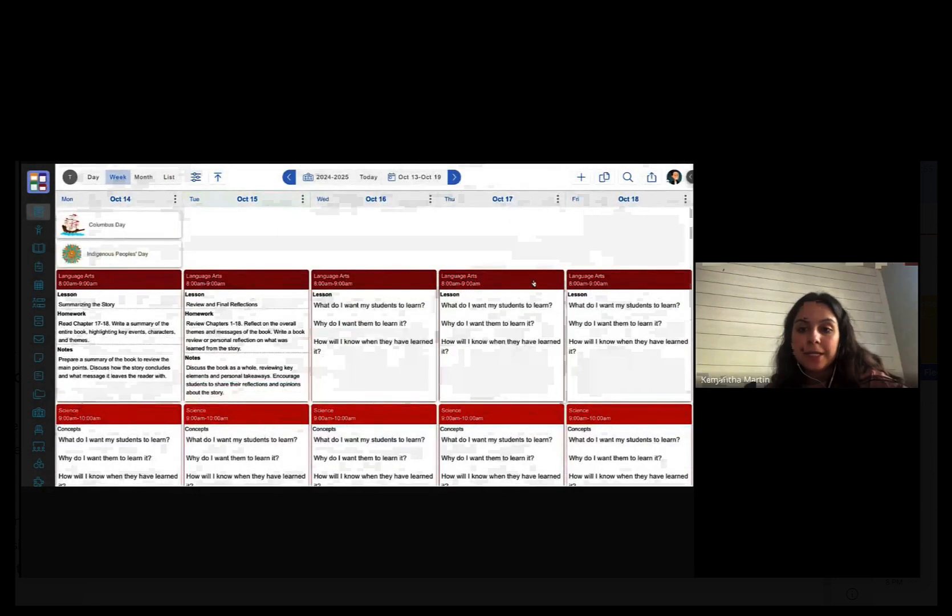
pyautogui.click(673, 180)
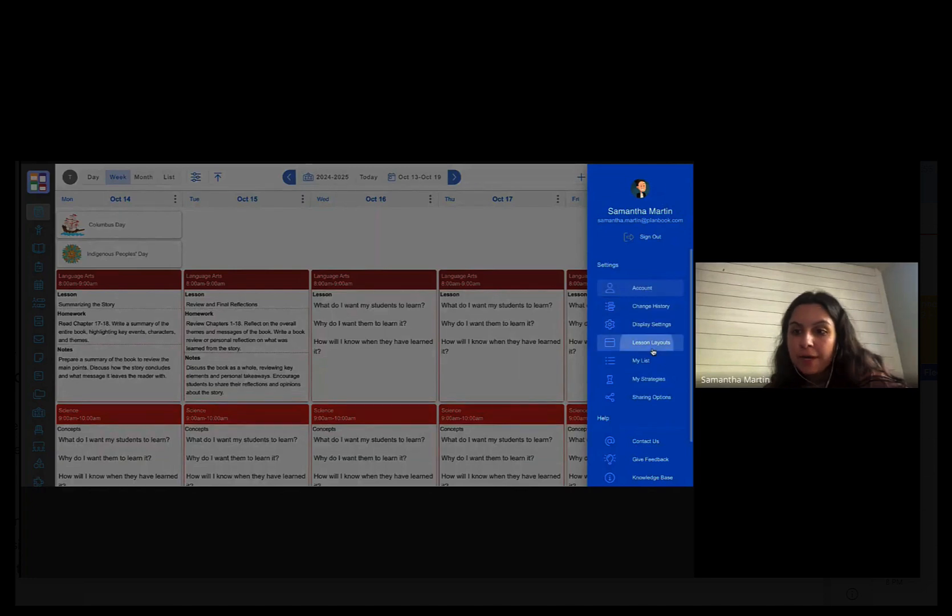
pyautogui.click(652, 350)
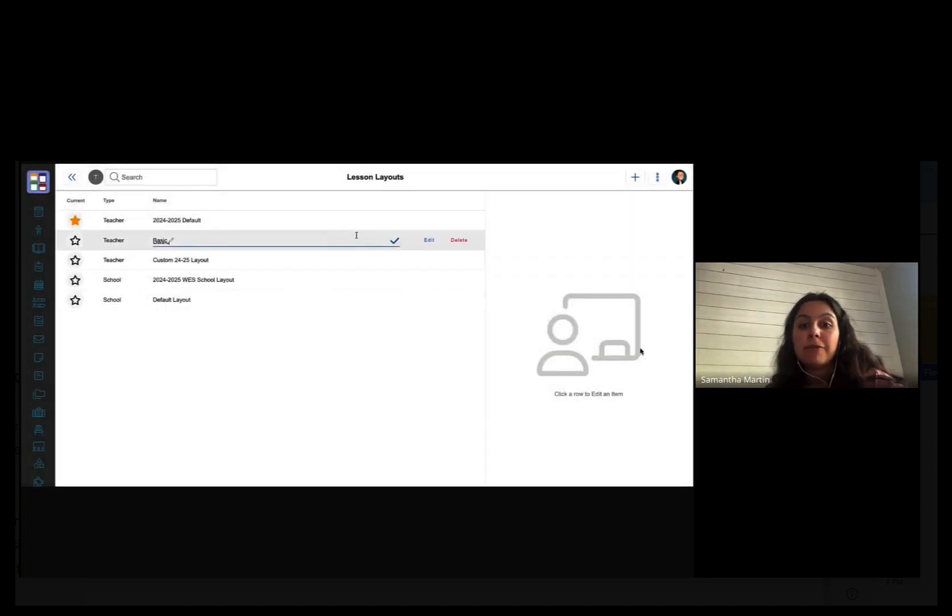
pyautogui.click(429, 240)
pyautogui.scroll(-1, 539, 325)
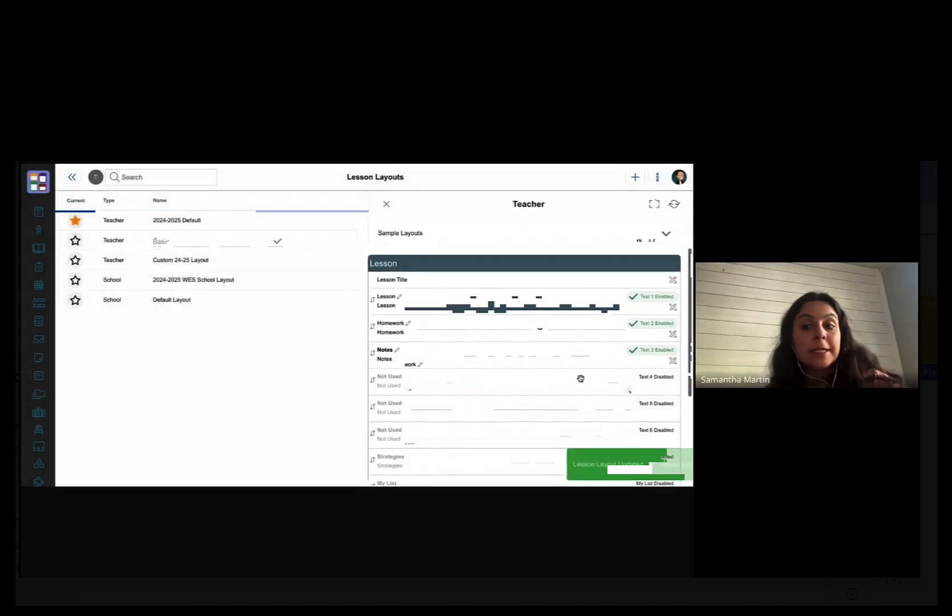
pyautogui.scroll(-3, 535, 319)
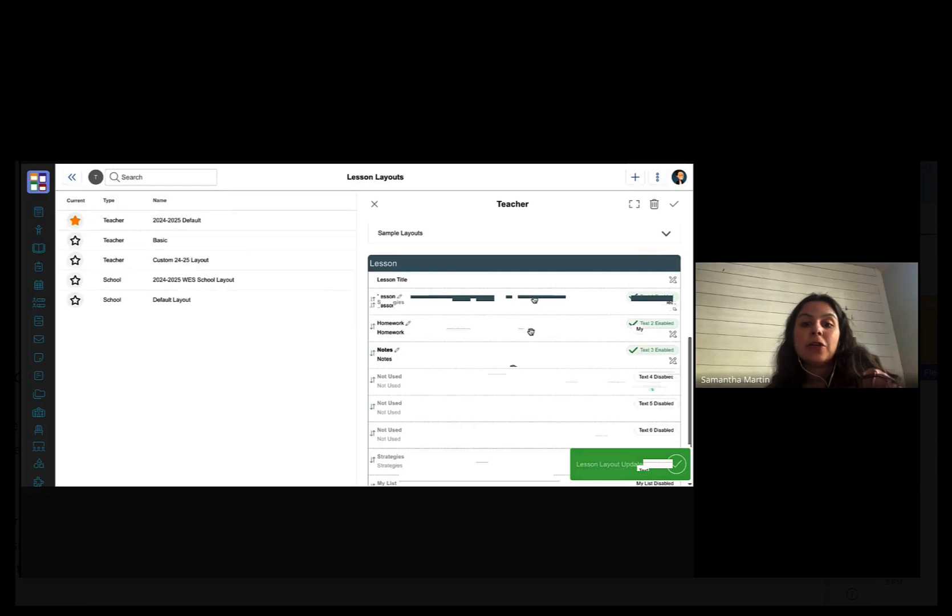
pyautogui.scroll(-3, 513, 368)
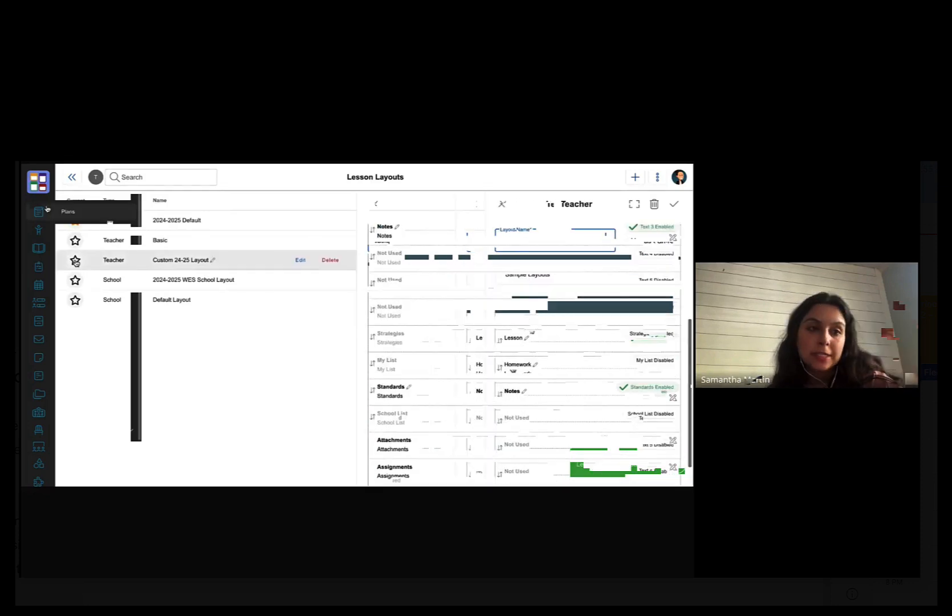
pyautogui.moveTo(35, 272)
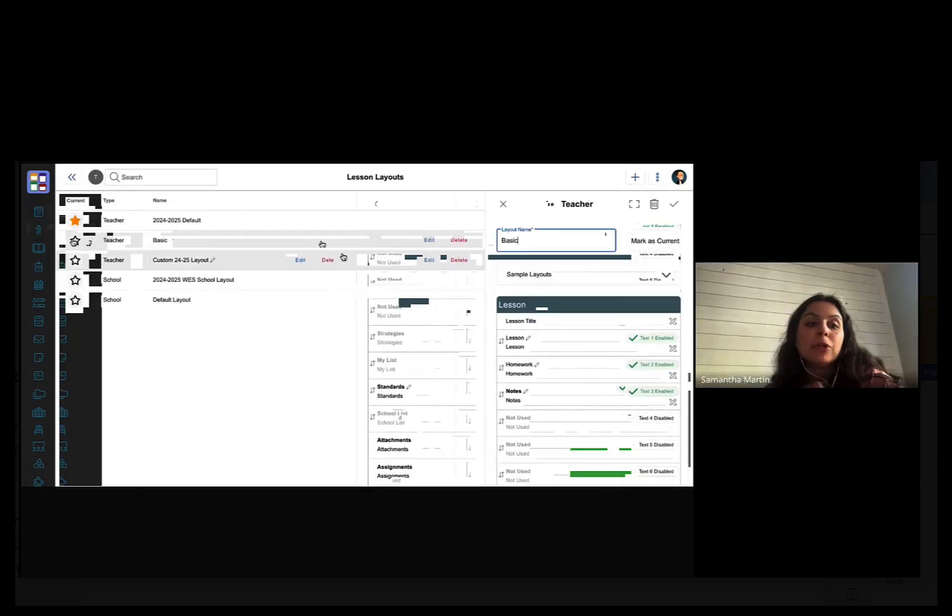
pyautogui.click(74, 240)
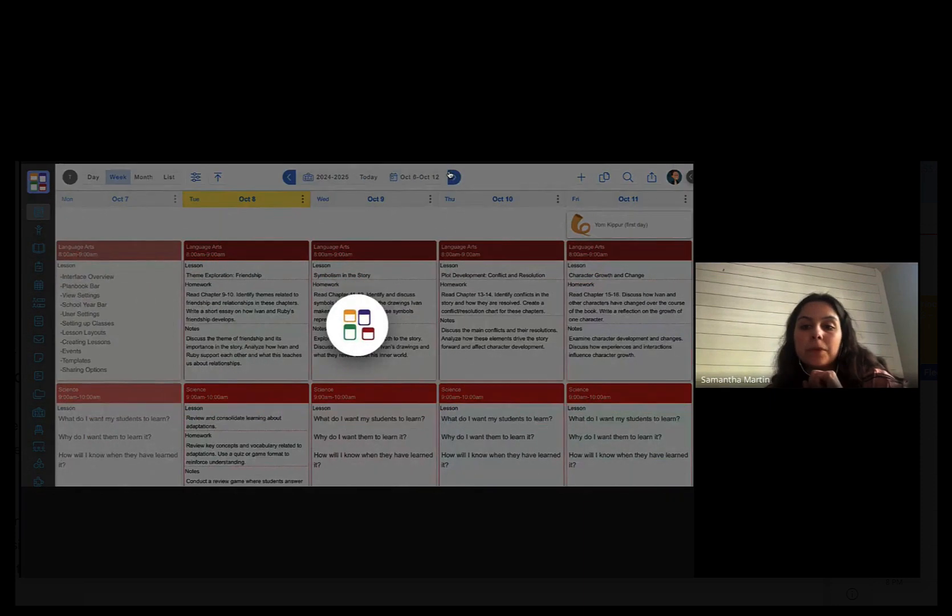
# - Open the Wed Oct 16 Language Arts lesson, add a blank line, and show its Standards section
pyautogui.click(374, 308)
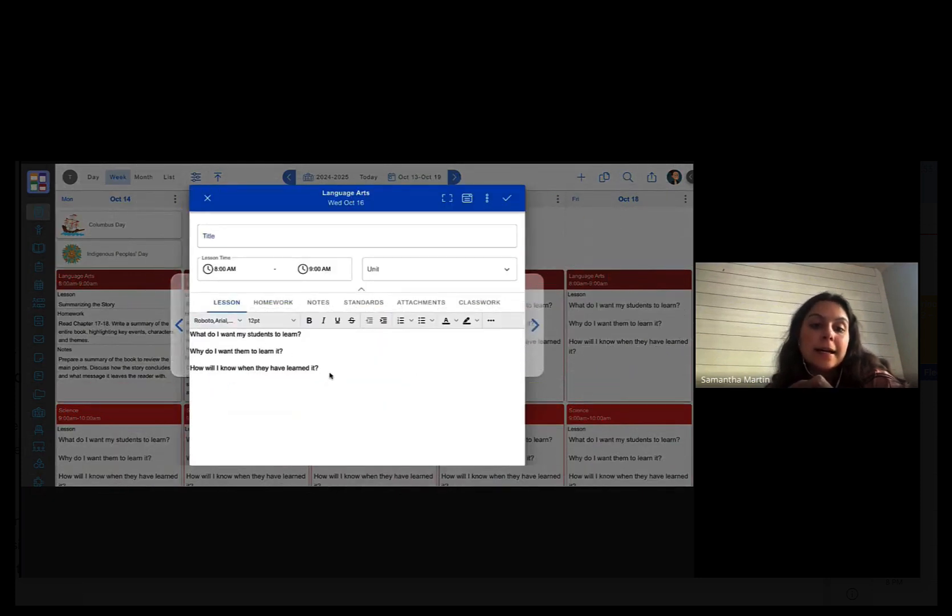
pyautogui.press('Return')
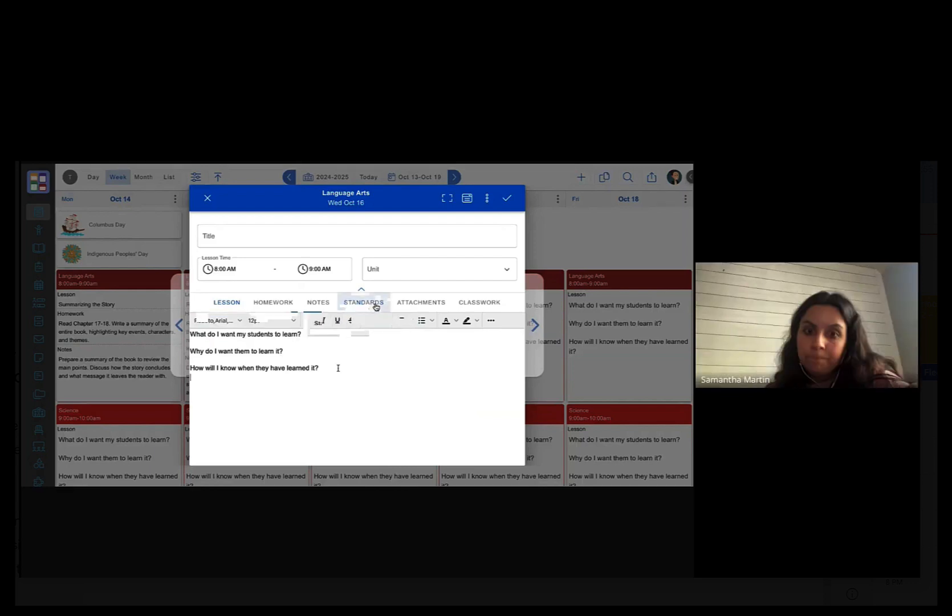
pyautogui.click(376, 306)
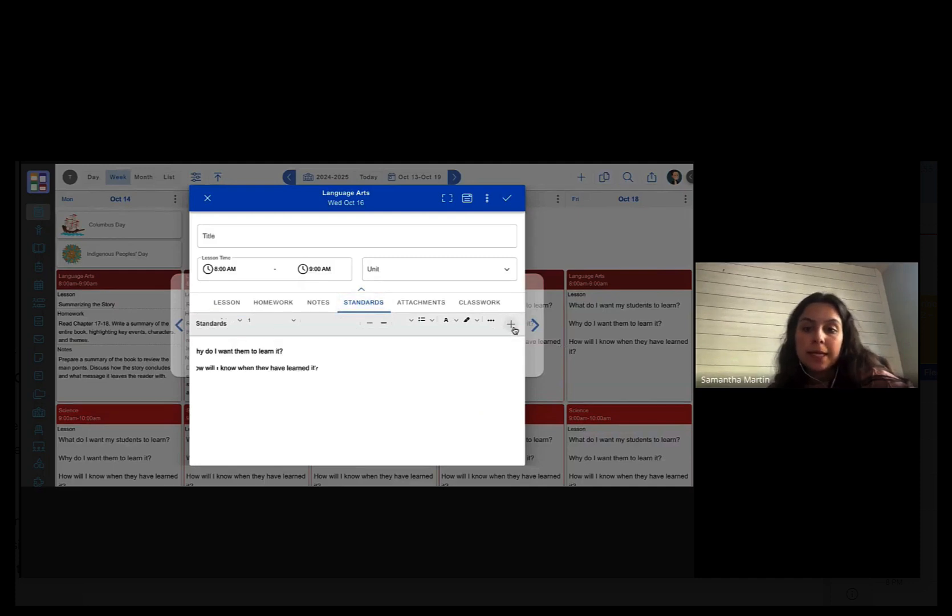
# - Filter frameworks for 'ohio' and add U.S. State - Ohio to the lesson's standards choices
pyautogui.click(511, 324)
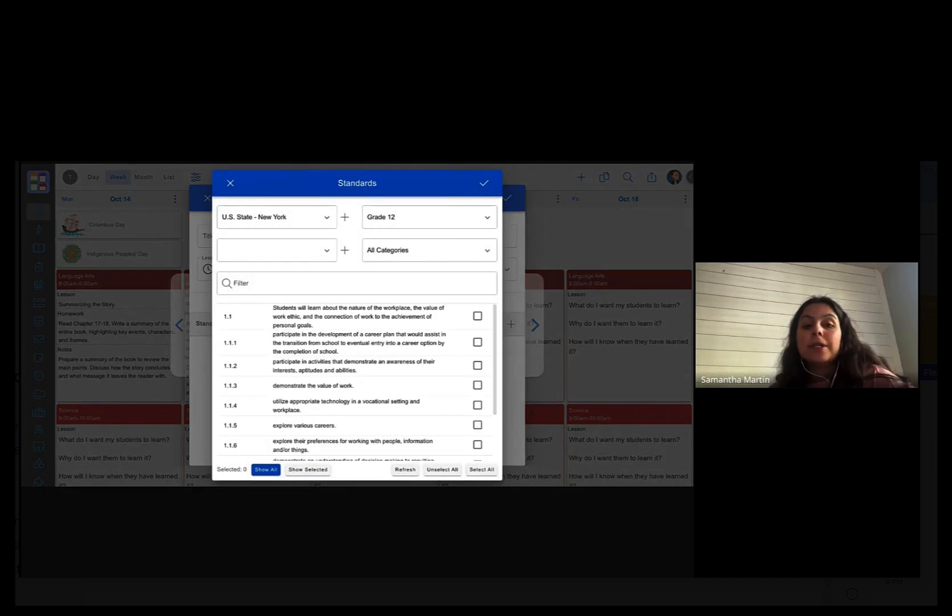
pyautogui.click(344, 216)
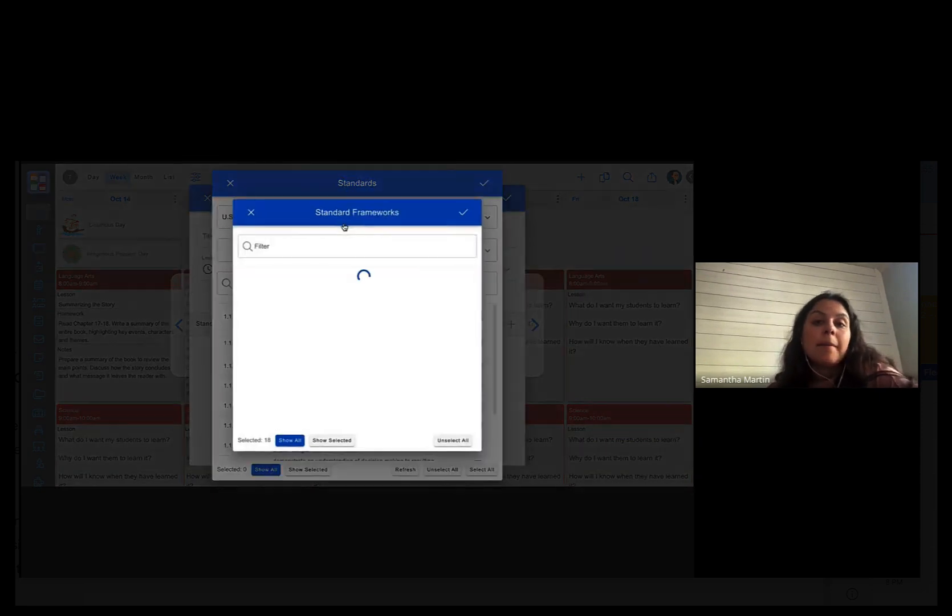
pyautogui.click(251, 212)
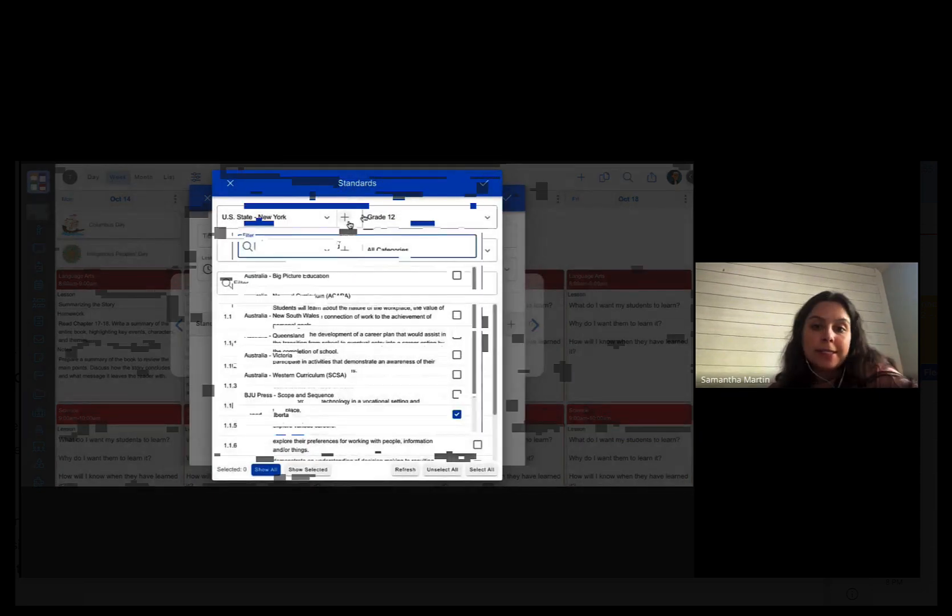
pyautogui.click(345, 217)
pyautogui.write('ohio')
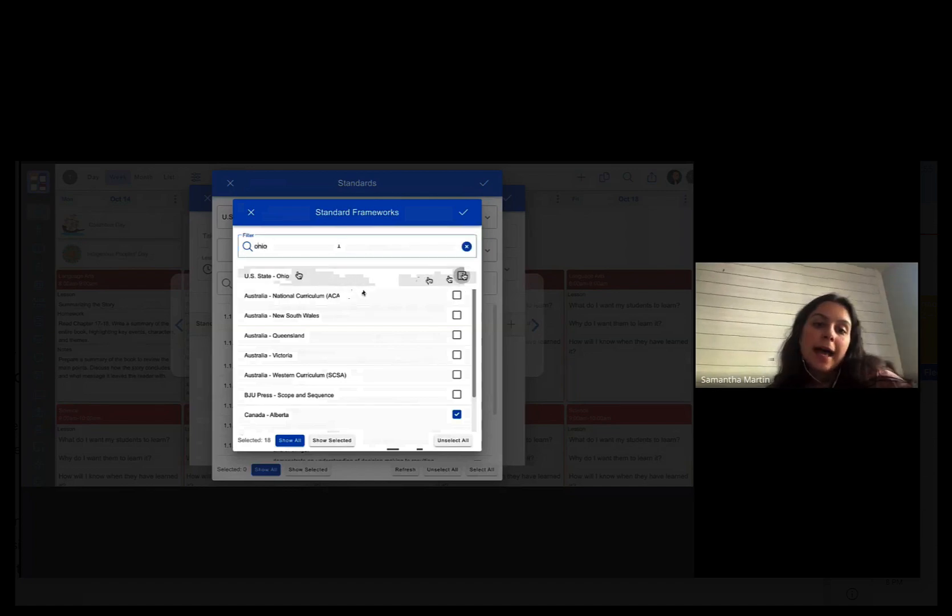
pyautogui.click(463, 276)
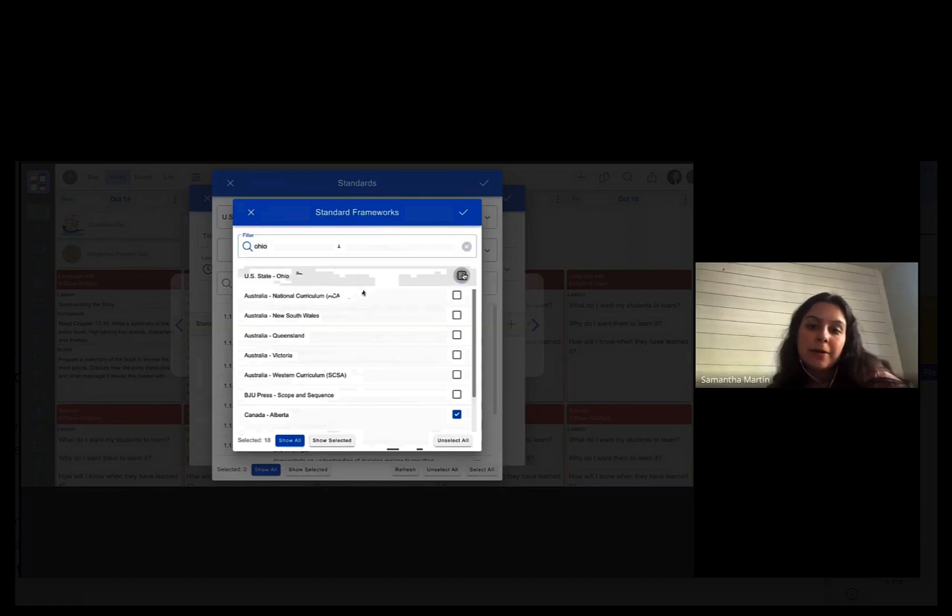
pyautogui.click(472, 215)
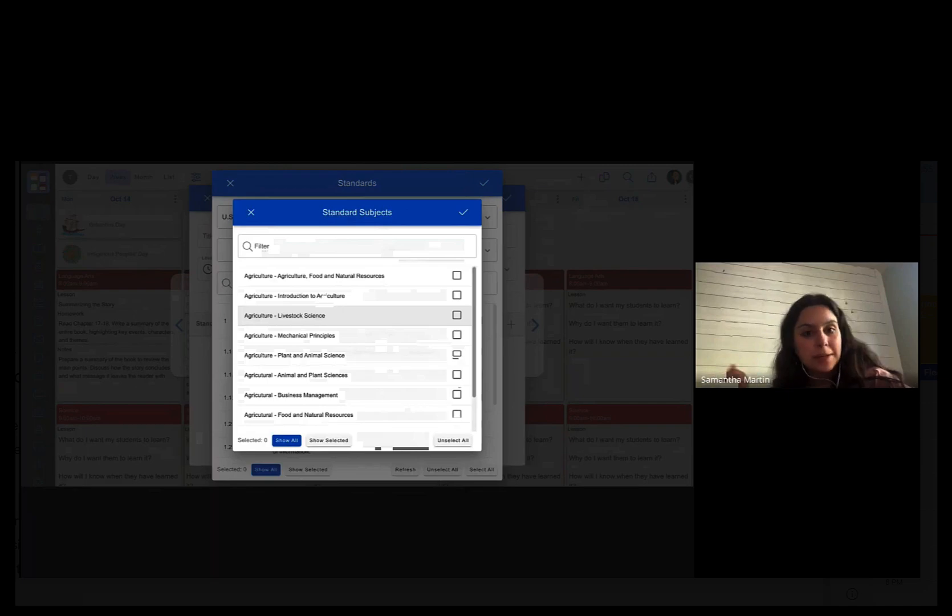
# - Filter subjects for 'english' and add English Language Arts 2017 as the Ohio subject
pyautogui.scroll(-20, 411, 349)
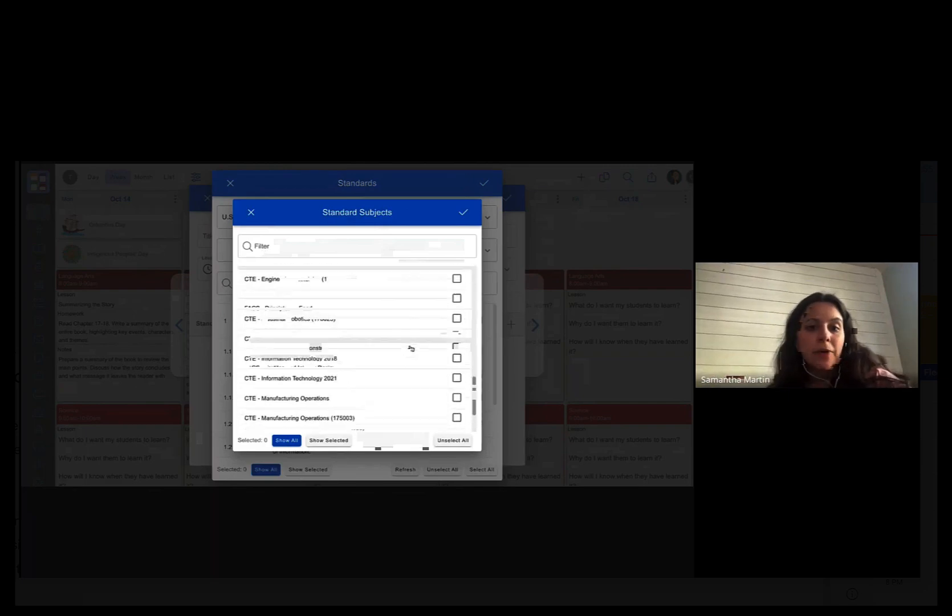
pyautogui.scroll(-10, 353, 336)
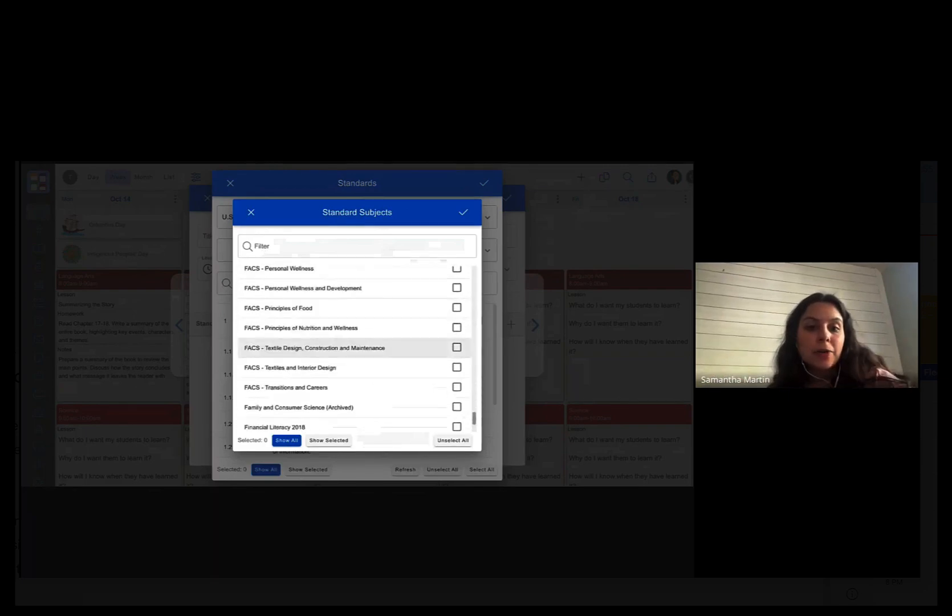
pyautogui.scroll(-5, 353, 337)
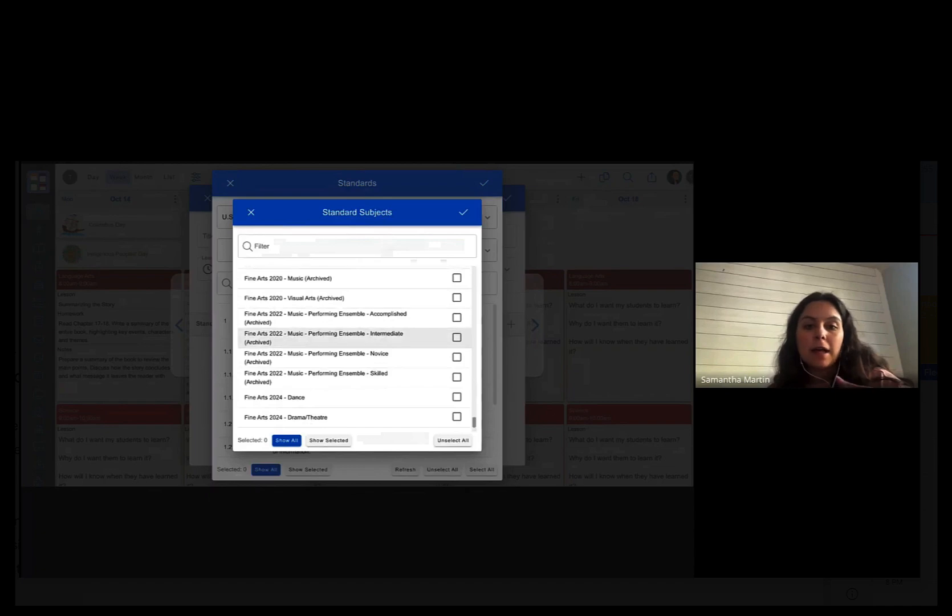
pyautogui.scroll(-5, 353, 337)
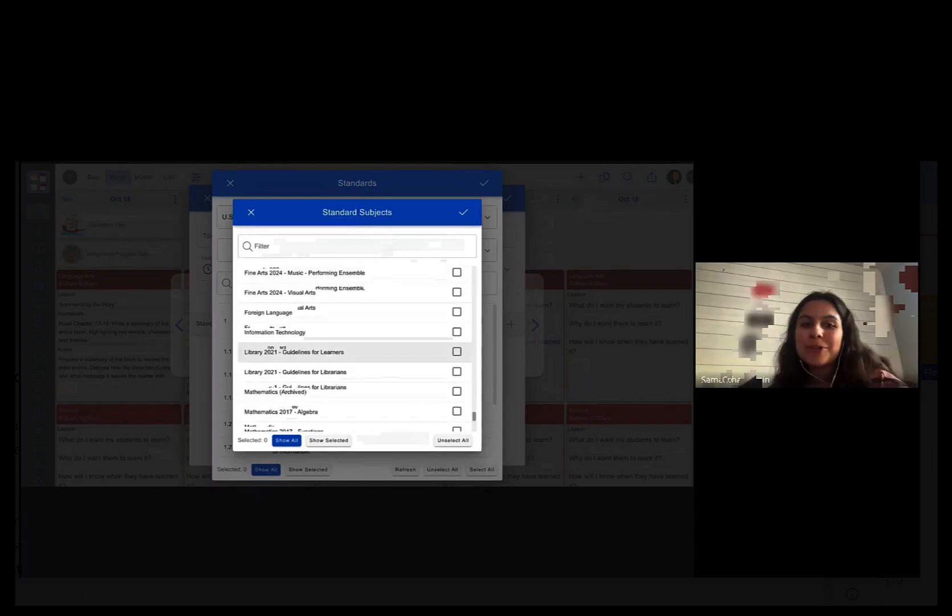
pyautogui.scroll(1, 393, 325)
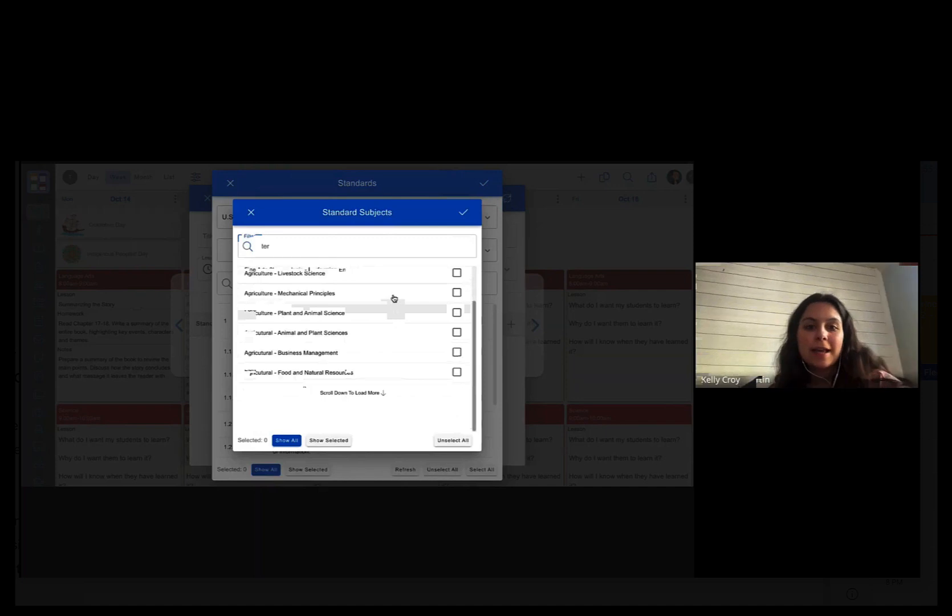
pyautogui.click(367, 238)
pyautogui.write('engl')
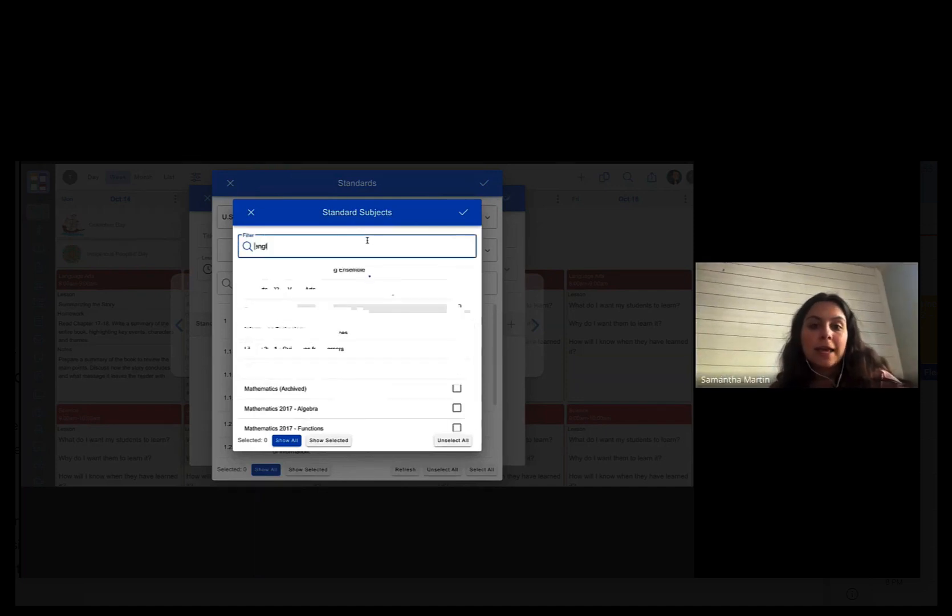
pyautogui.write('i')
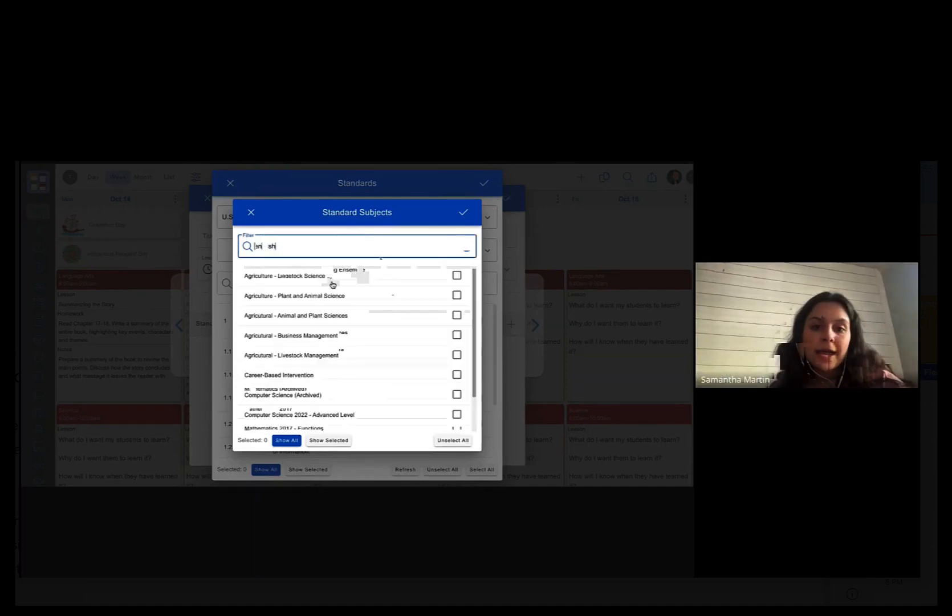
pyautogui.write('sh')
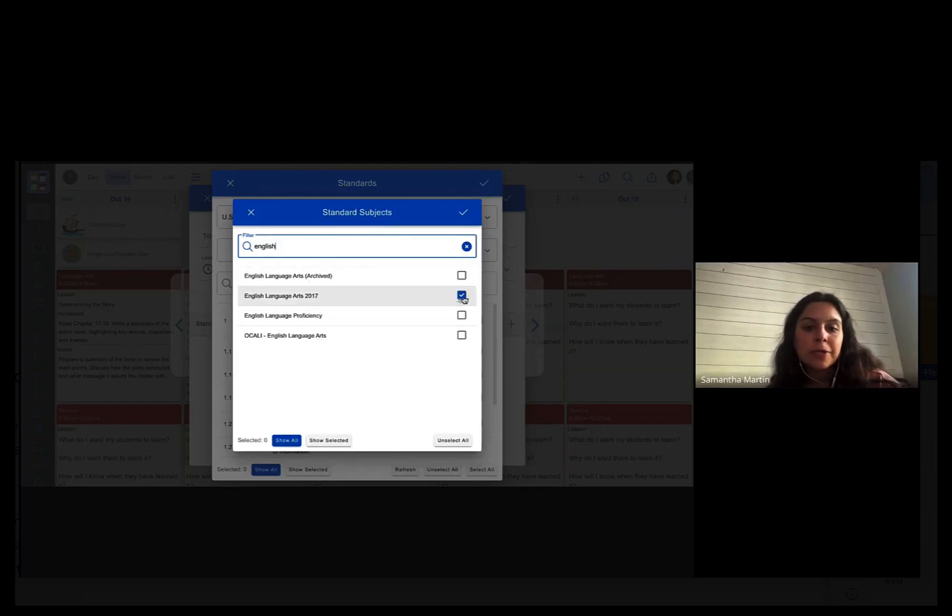
pyautogui.click(463, 299)
pyautogui.click(409, 302)
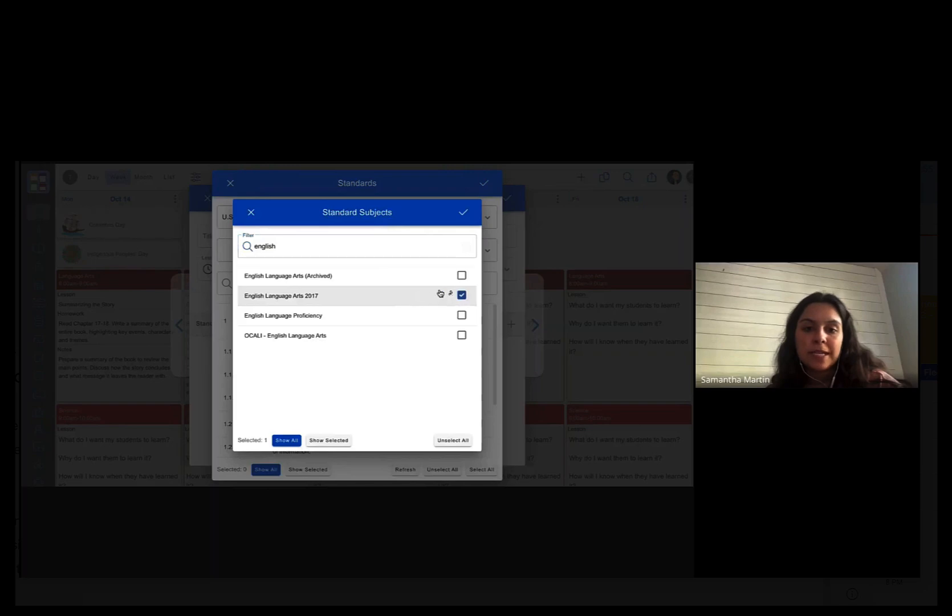
pyautogui.click(470, 217)
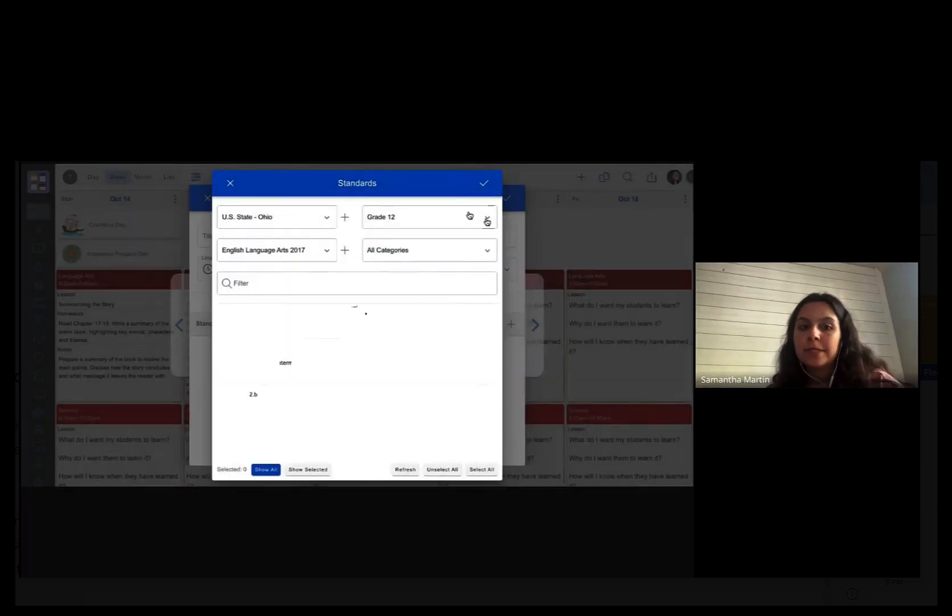
# - Switch the standards grade level to Grade 11, then to Grade 10
pyautogui.click(487, 222)
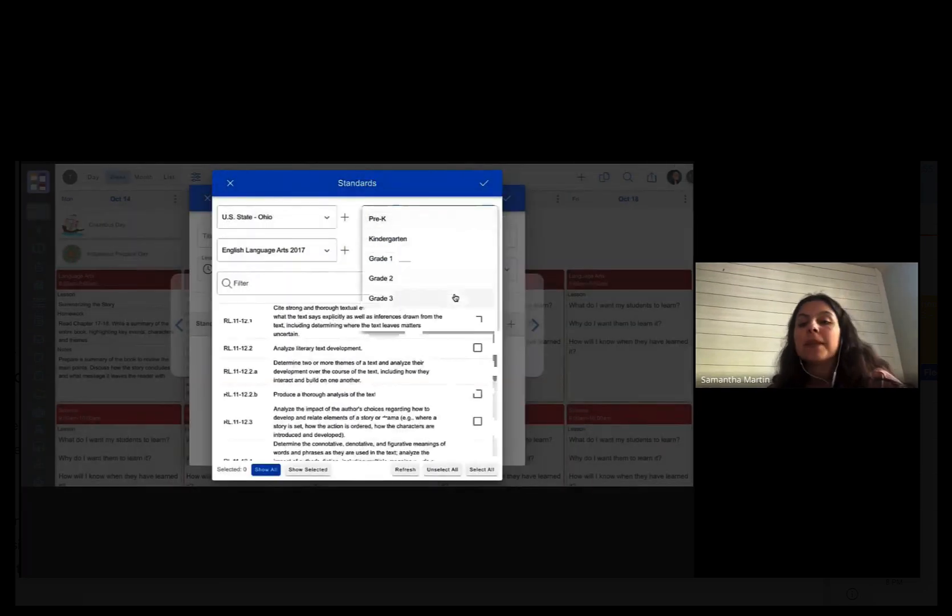
pyautogui.scroll(-5, 455, 298)
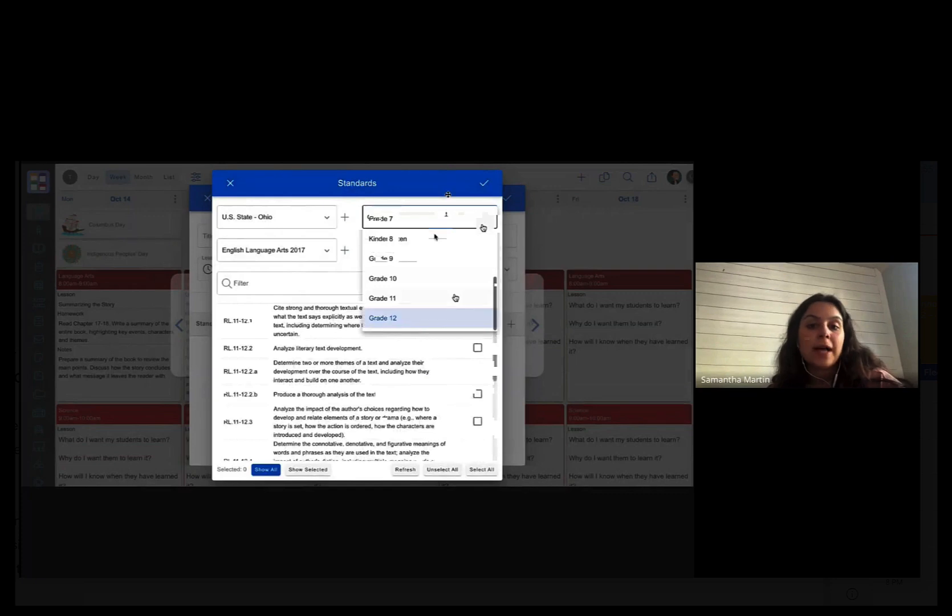
pyautogui.click(444, 297)
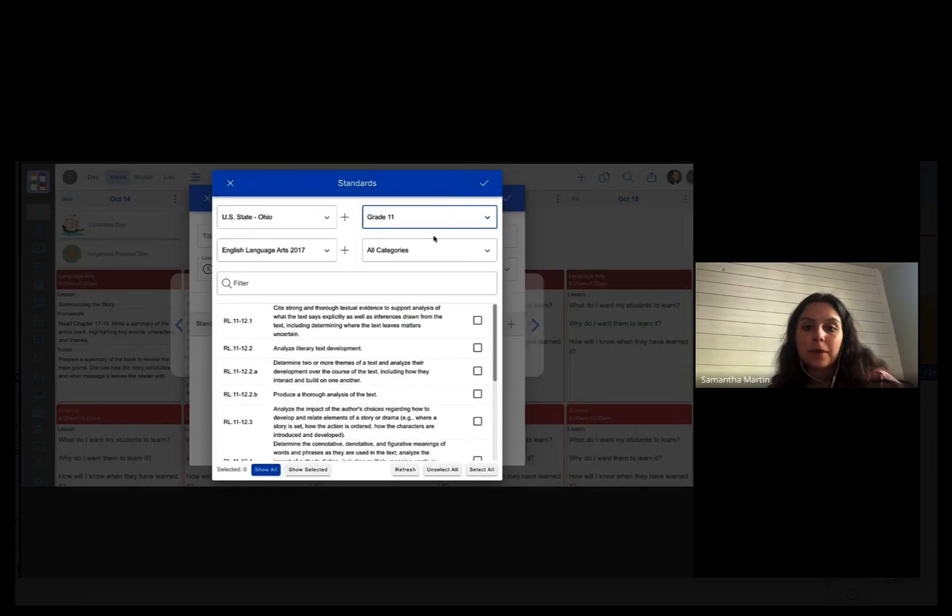
pyautogui.click(437, 215)
pyautogui.click(422, 280)
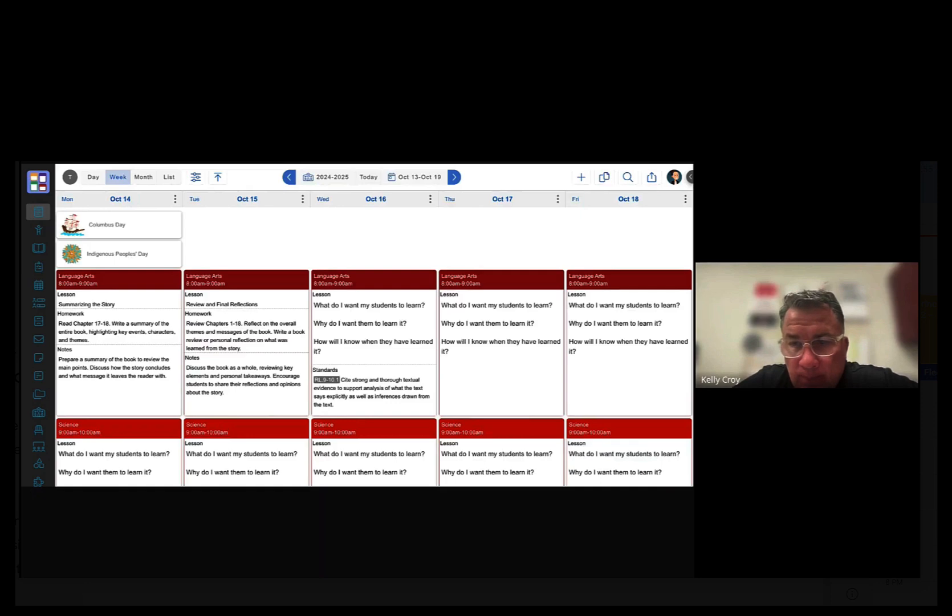
# - Reopen the Oct 16 lesson's standards picker and review its added subjects
pyautogui.click(380, 281)
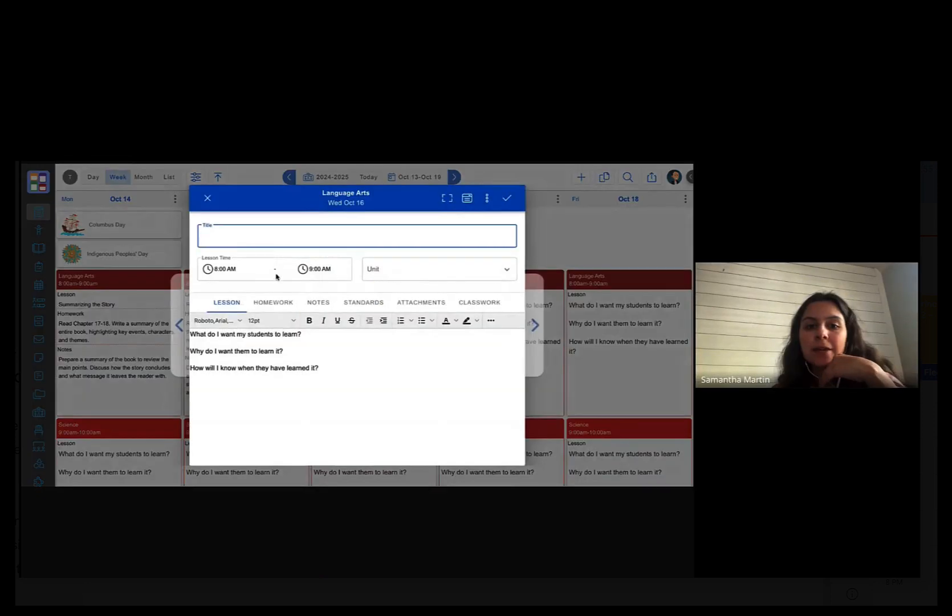
pyautogui.click(374, 303)
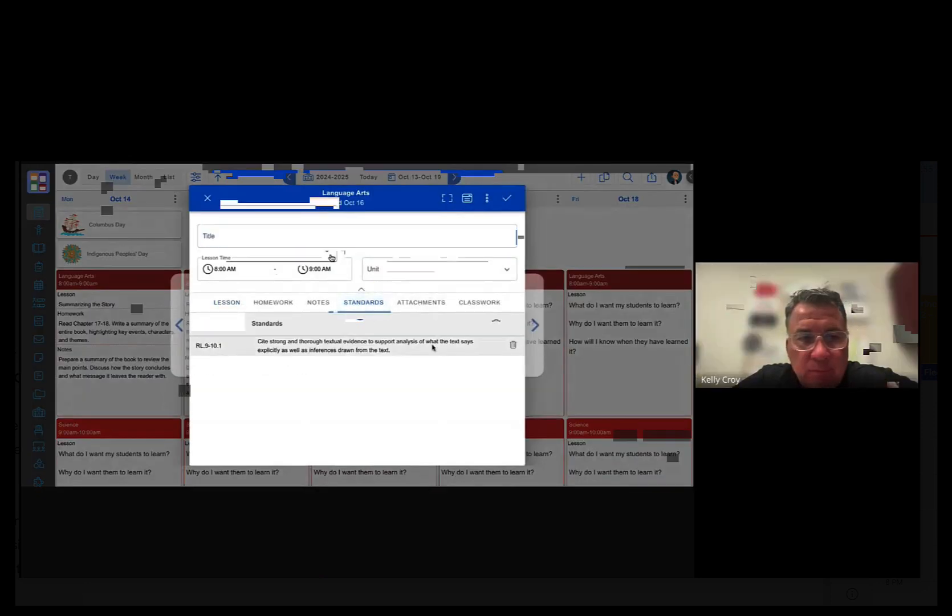
pyautogui.click(511, 324)
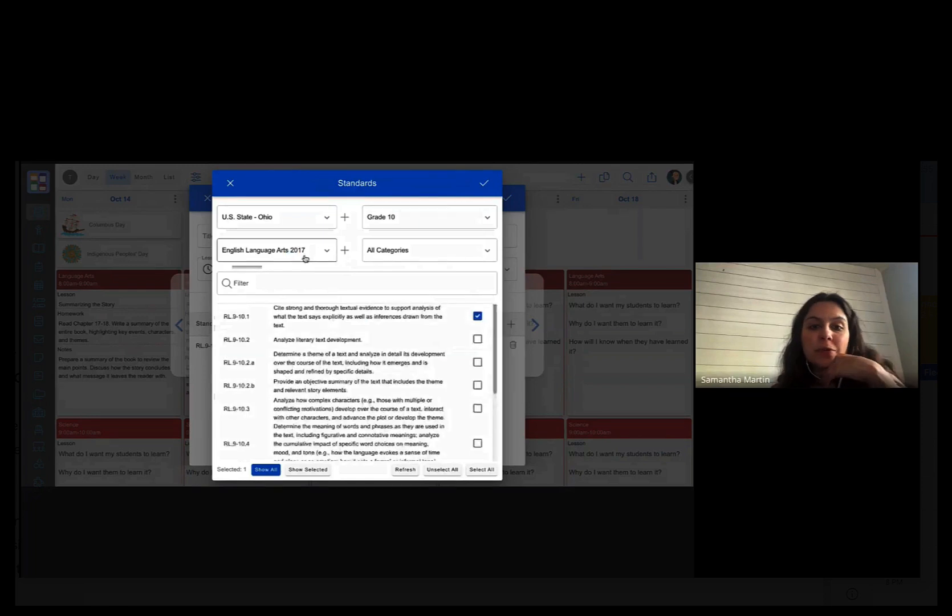
pyautogui.click(327, 253)
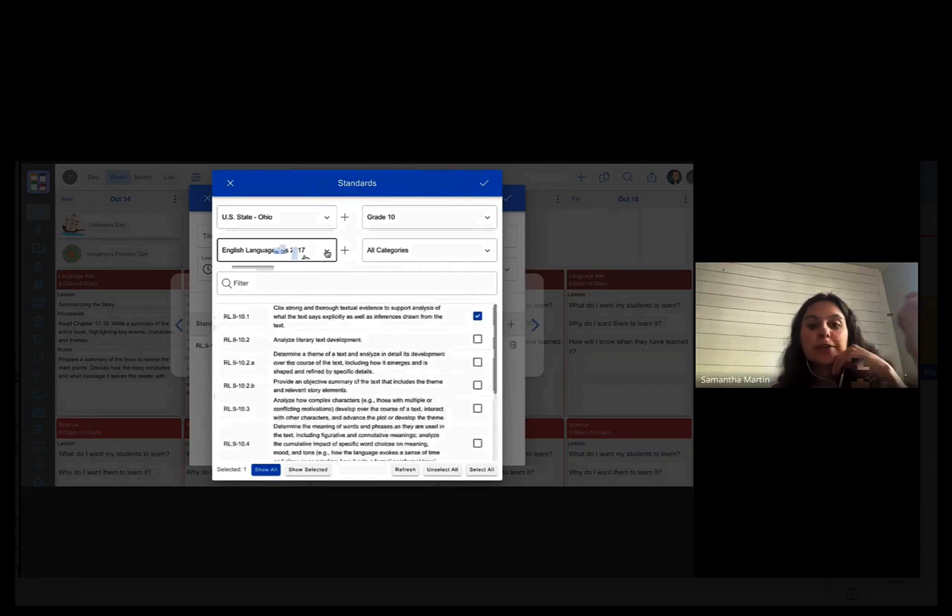
pyautogui.click(328, 253)
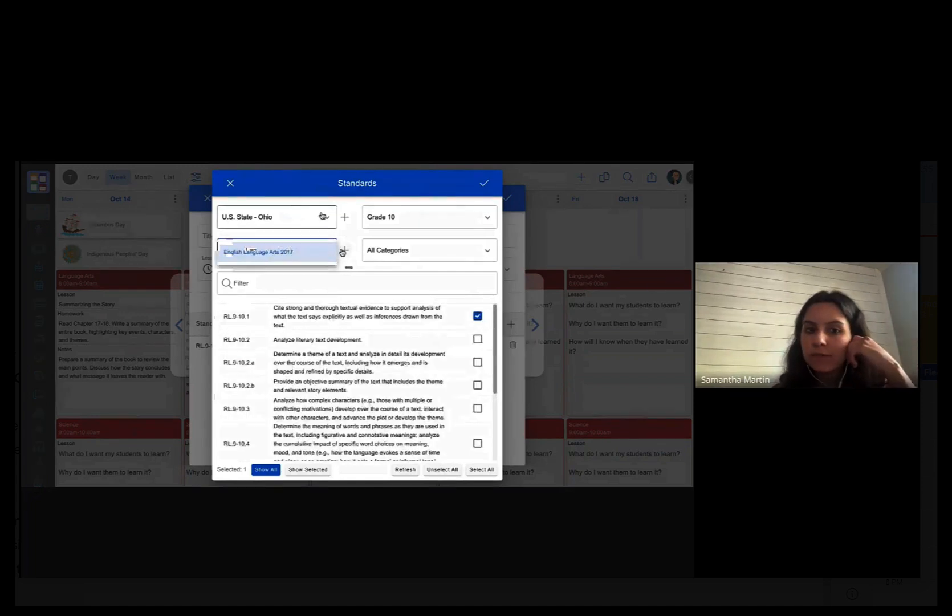
# - Add Extended 2018 - Mathematics as a second subject and return to the lesson
pyautogui.click(343, 251)
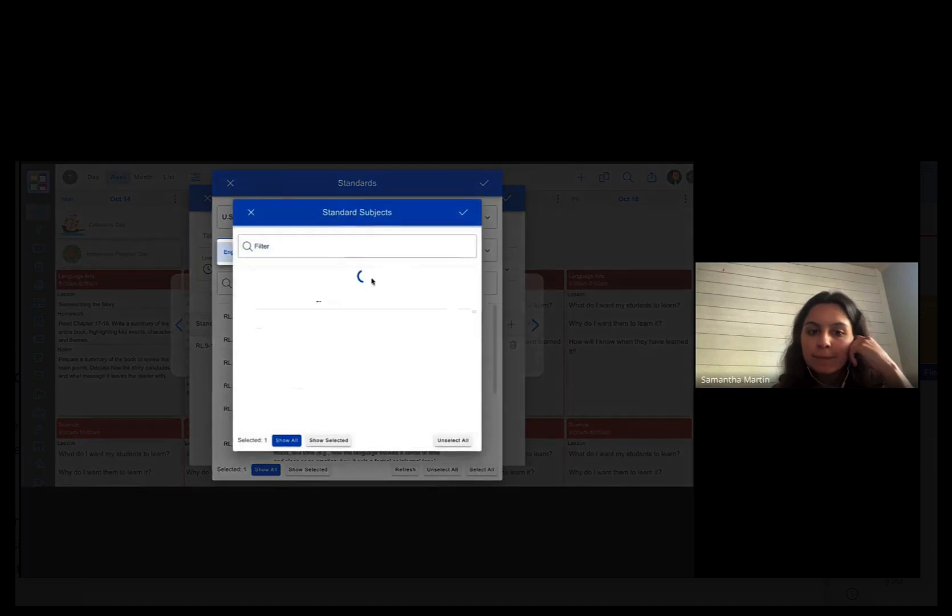
pyautogui.scroll(-10, 456, 370)
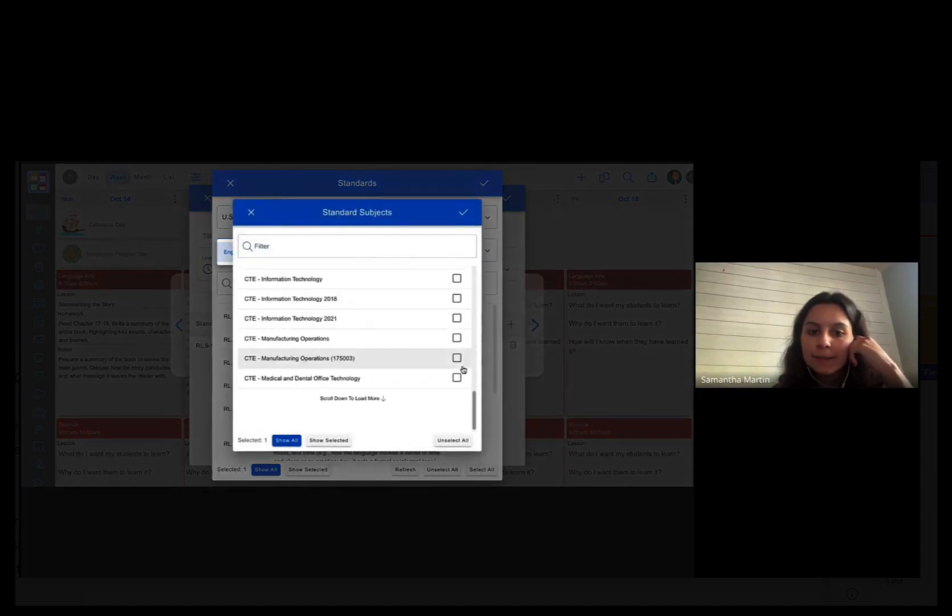
pyautogui.scroll(-10, 459, 370)
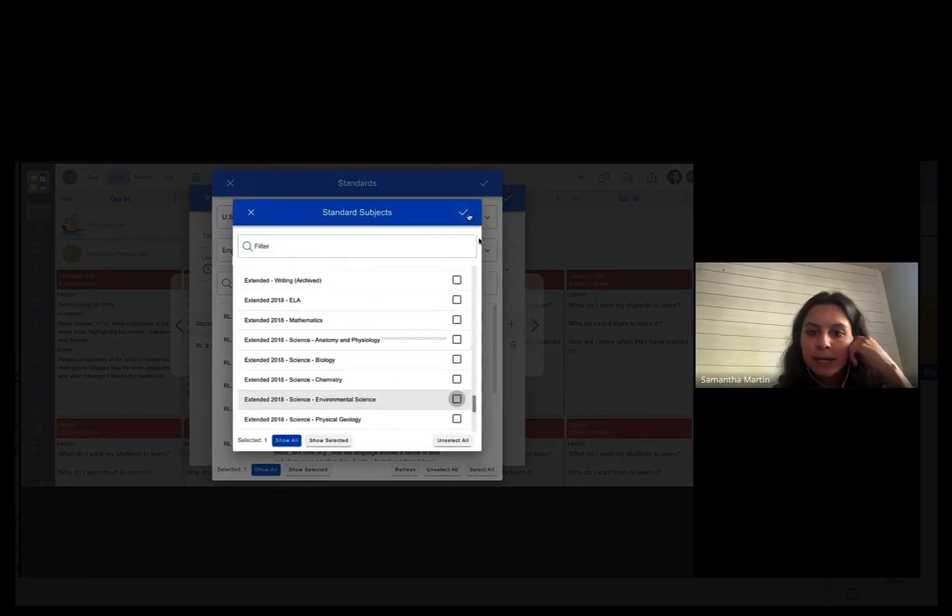
pyautogui.click(457, 320)
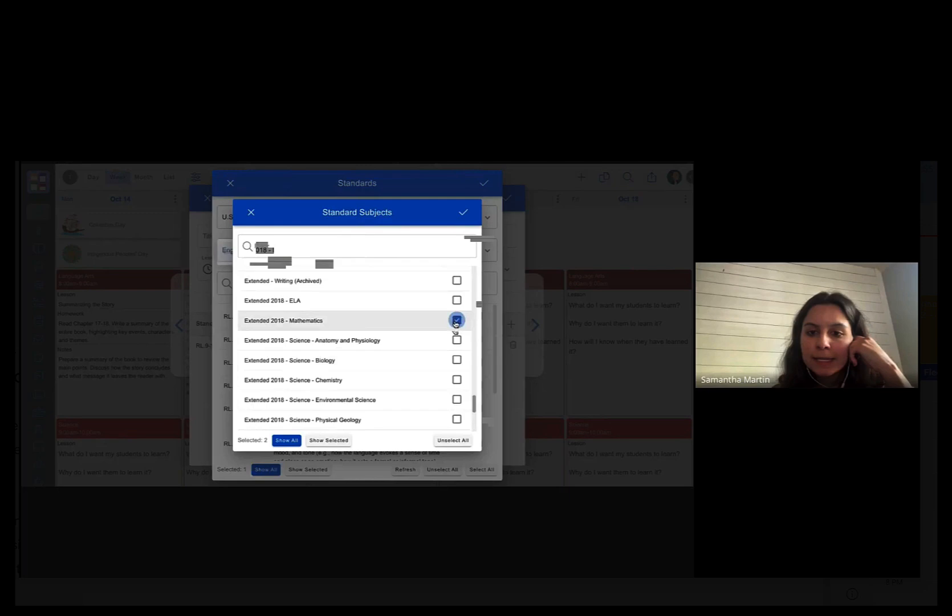
pyautogui.click(463, 213)
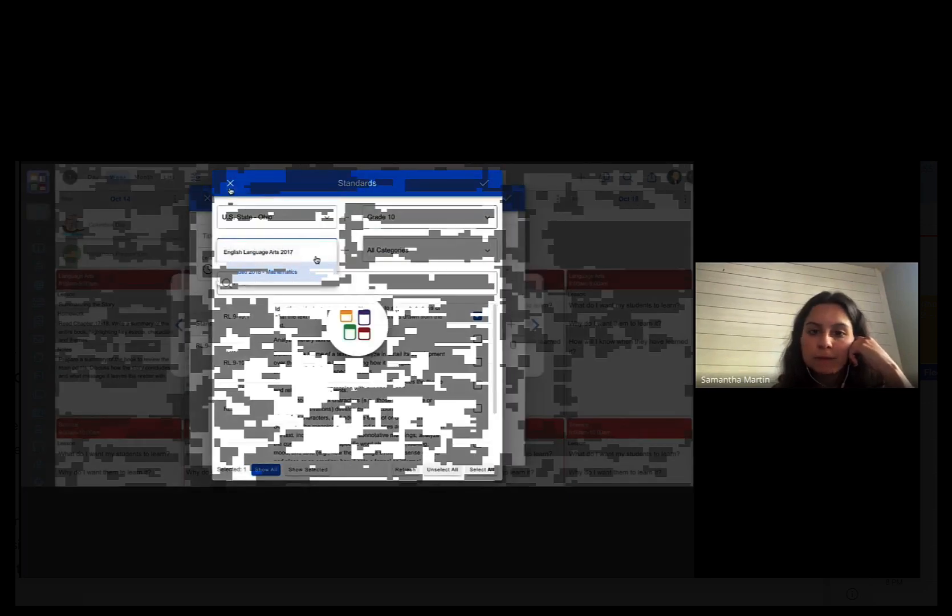
pyautogui.click(484, 183)
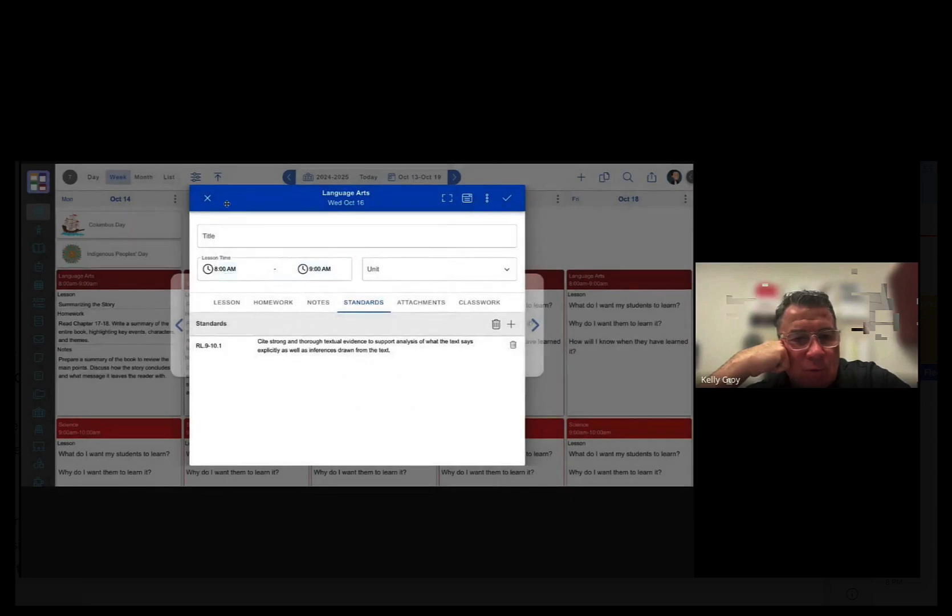
# - Save the Wednesday lesson and jump the calendar back to the current week
pyautogui.click(507, 198)
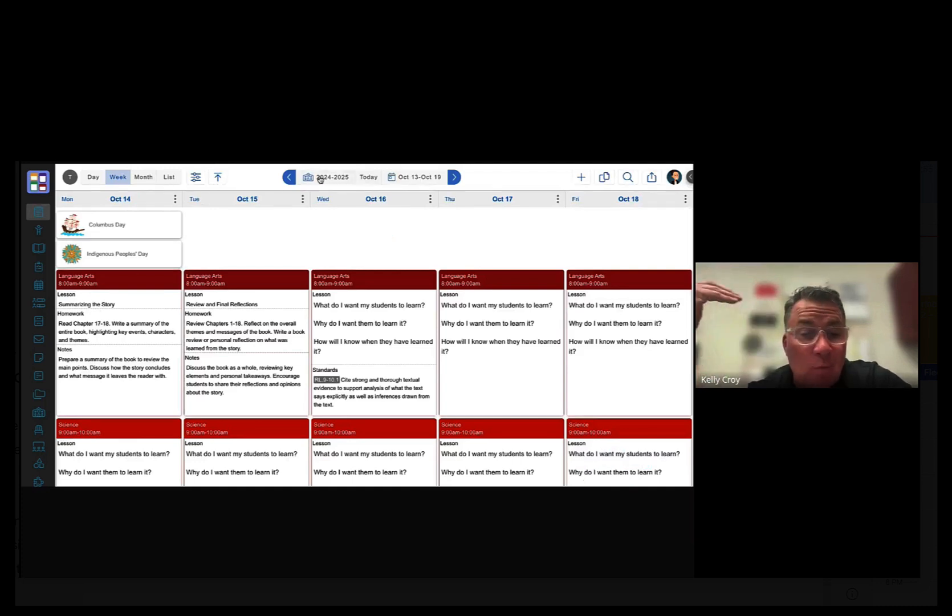
pyautogui.click(363, 178)
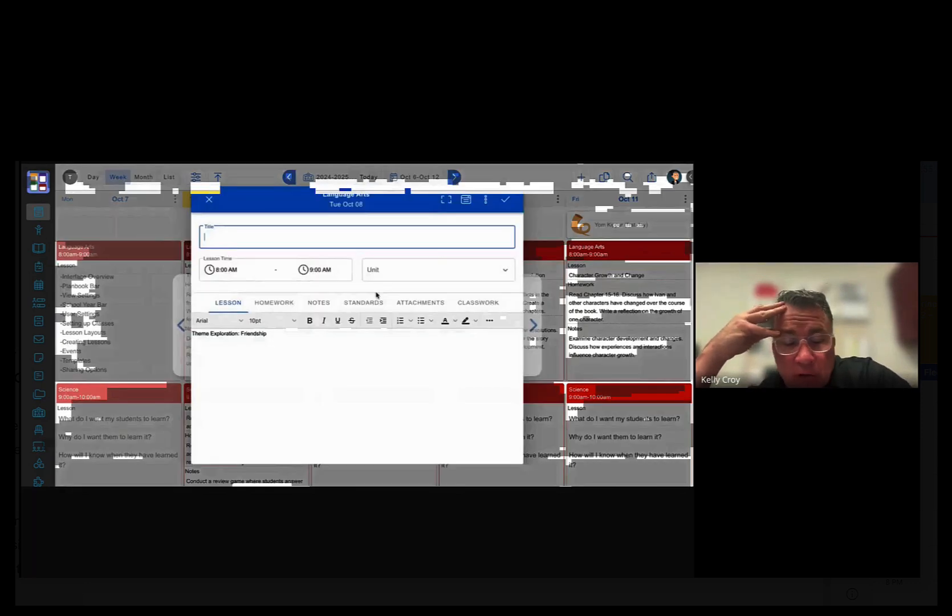
# - Open the Oct 8 Language Arts lesson's standards and filter English Language Arts 2017 by 'riti'
pyautogui.click(262, 249)
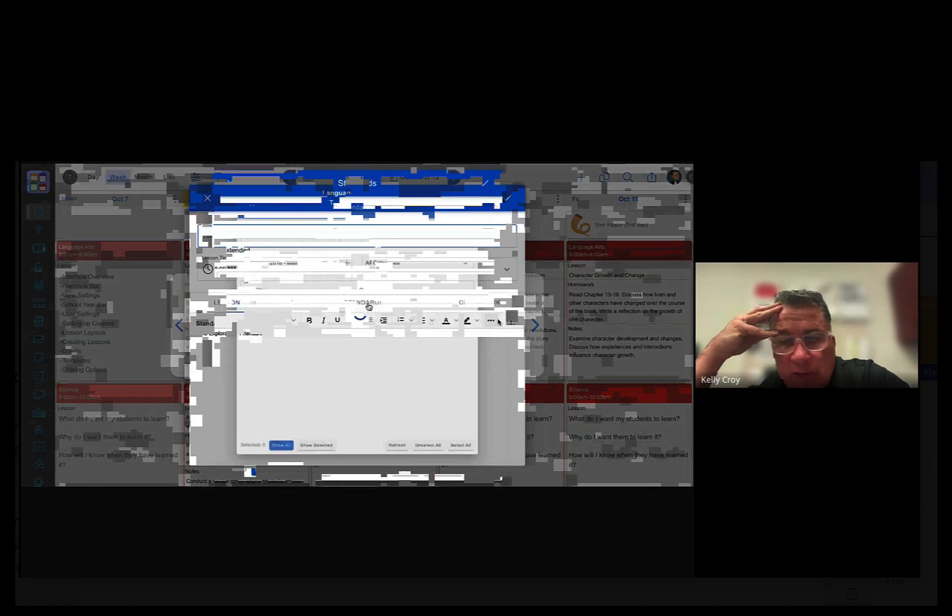
pyautogui.click(508, 325)
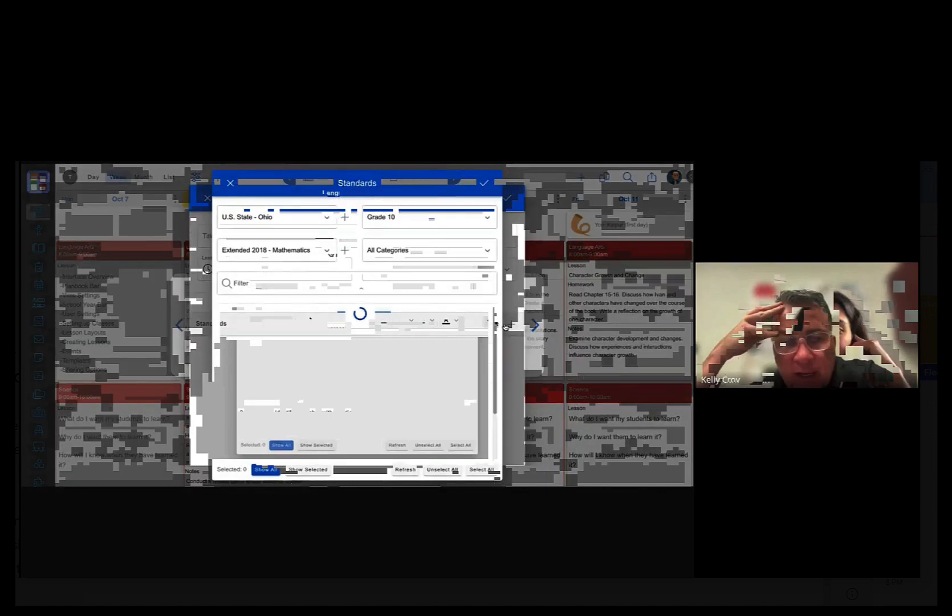
pyautogui.click(328, 249)
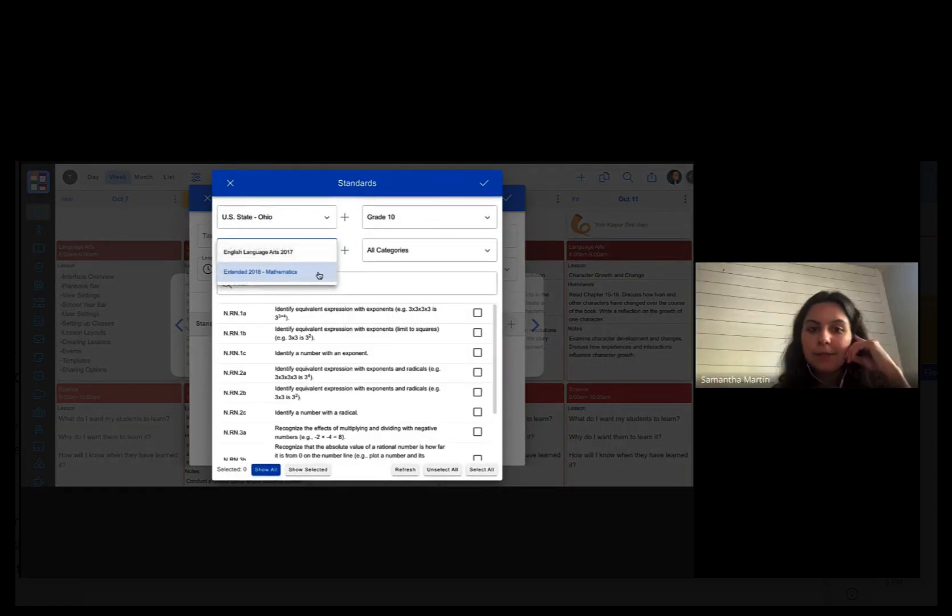
pyautogui.click(310, 251)
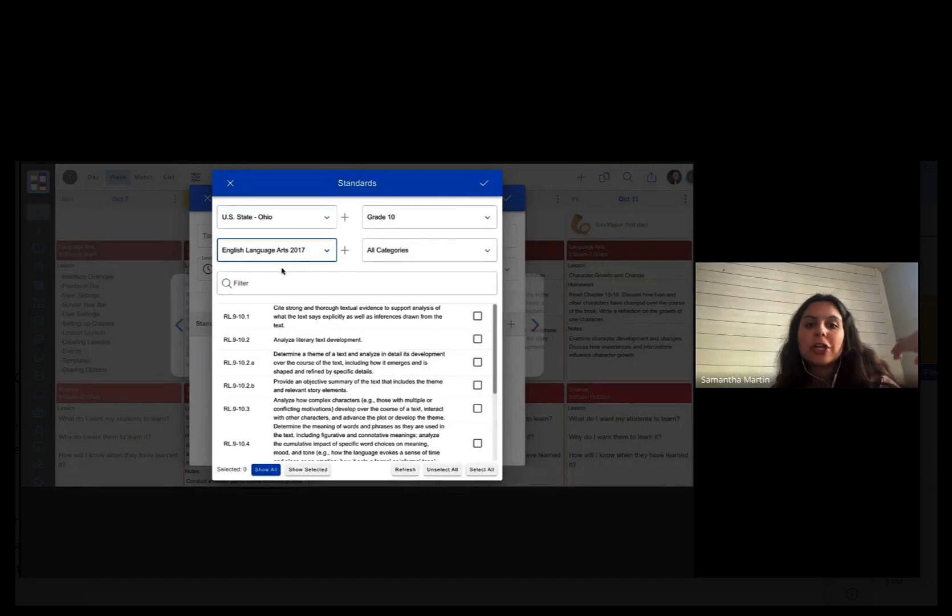
pyautogui.click(292, 284)
pyautogui.write('riti')
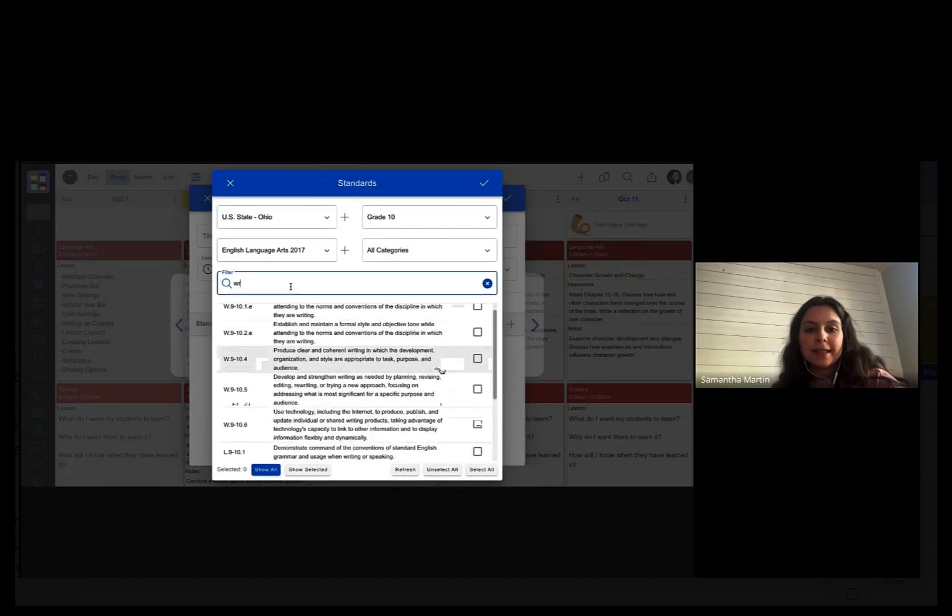
pyautogui.scroll(-7, 442, 370)
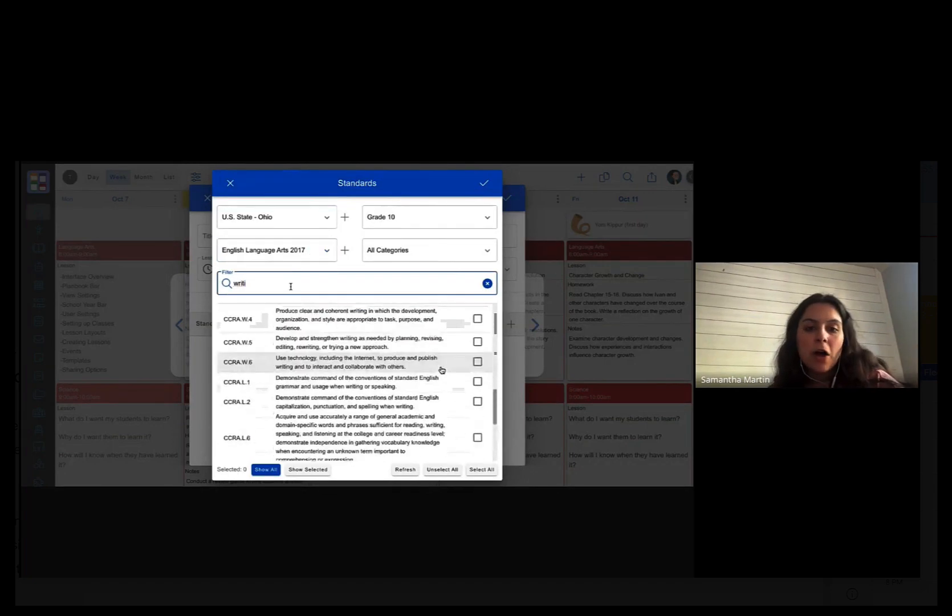
pyautogui.scroll(7, 442, 370)
# - Select W.9-10.1.e, W.9-10.2.e, W.9-10.4 and W.9-10.5, apply them, and save the lesson
pyautogui.click(479, 402)
pyautogui.click(478, 316)
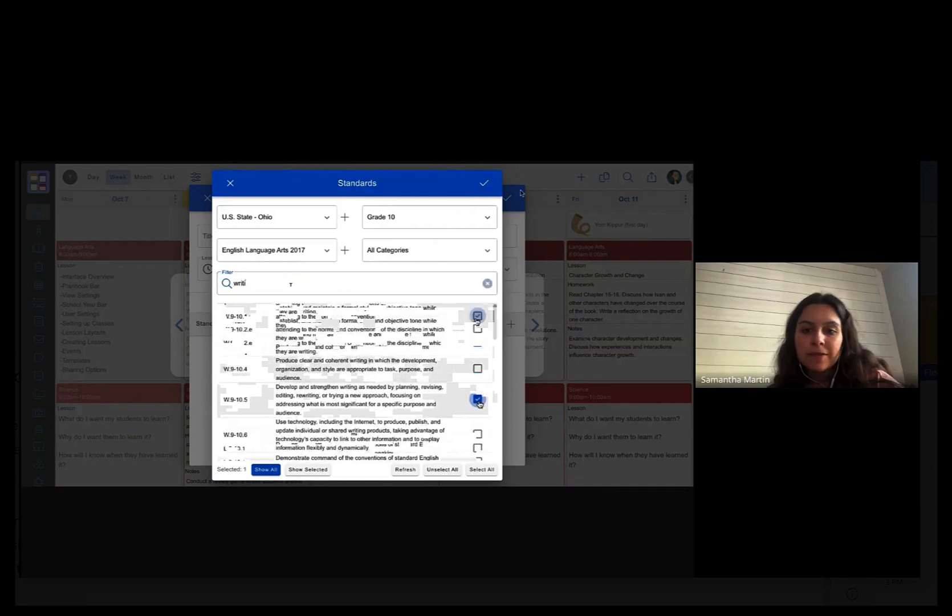
pyautogui.click(478, 343)
pyautogui.click(477, 370)
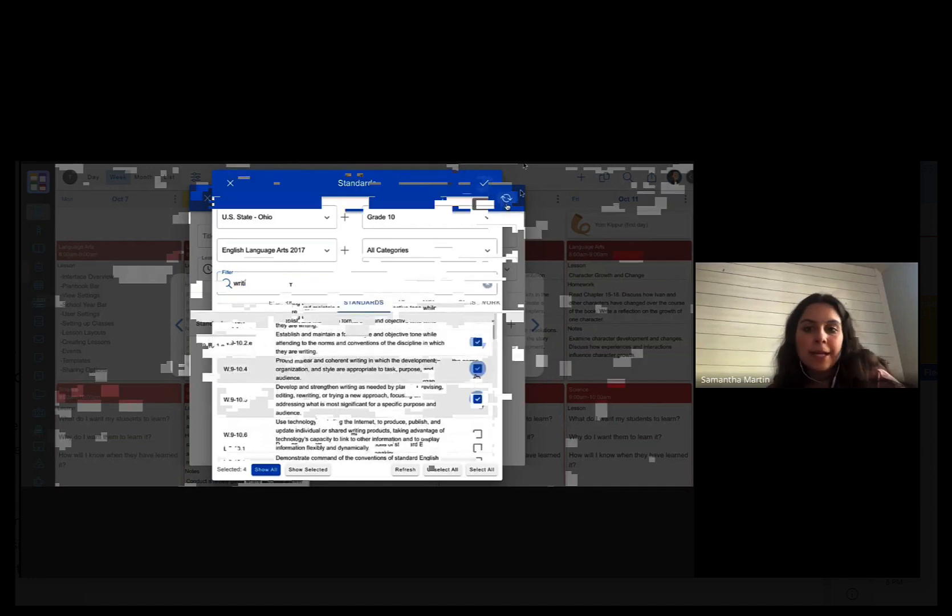
pyautogui.click(490, 183)
pyautogui.click(506, 200)
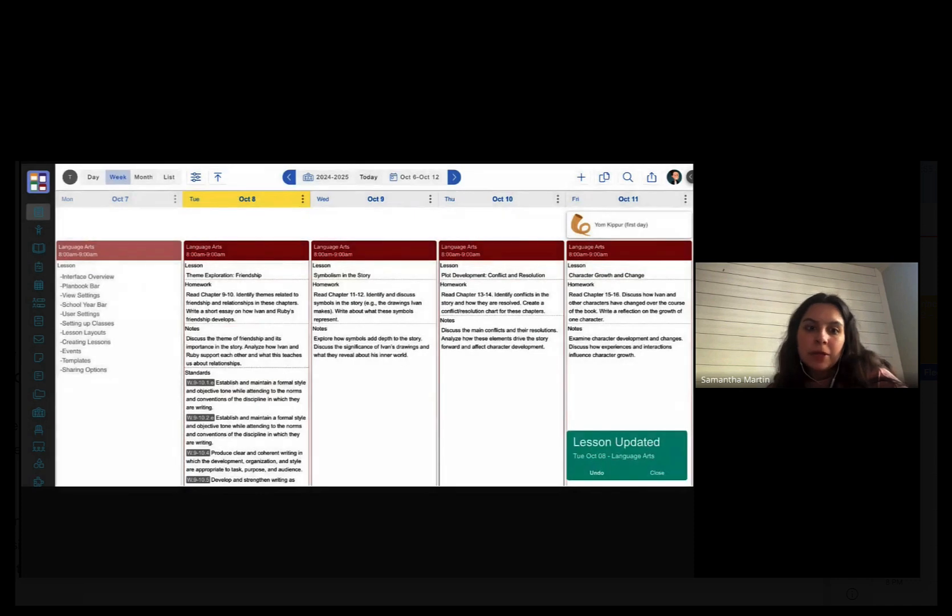
pyautogui.scroll(-3, 271, 376)
pyautogui.scroll(5, 271, 376)
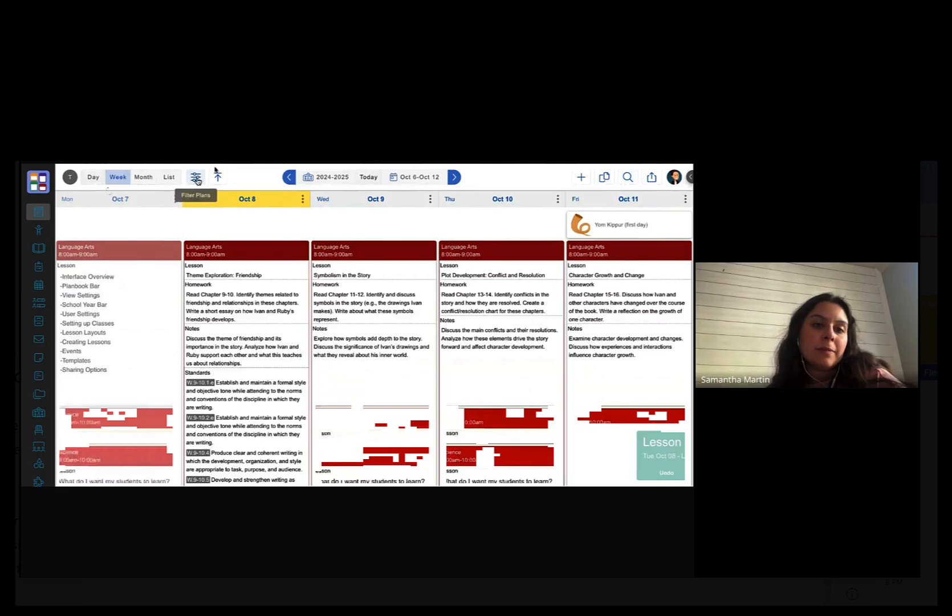
# - In Filter Plans, keep all classes shown, uncheck Standard Desc, and save the preferences
pyautogui.click(194, 179)
pyautogui.scroll(-1, 162, 370)
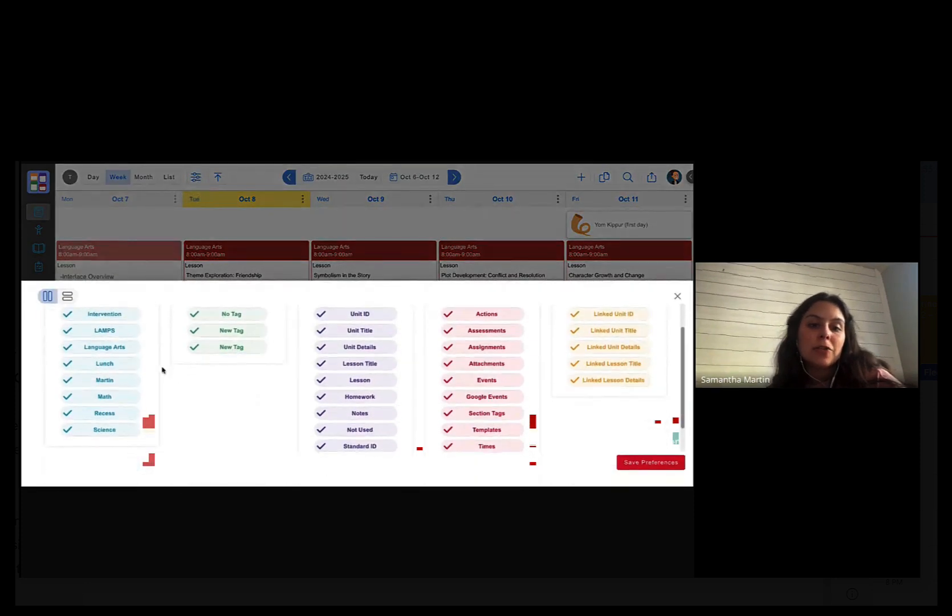
pyautogui.scroll(1, 162, 370)
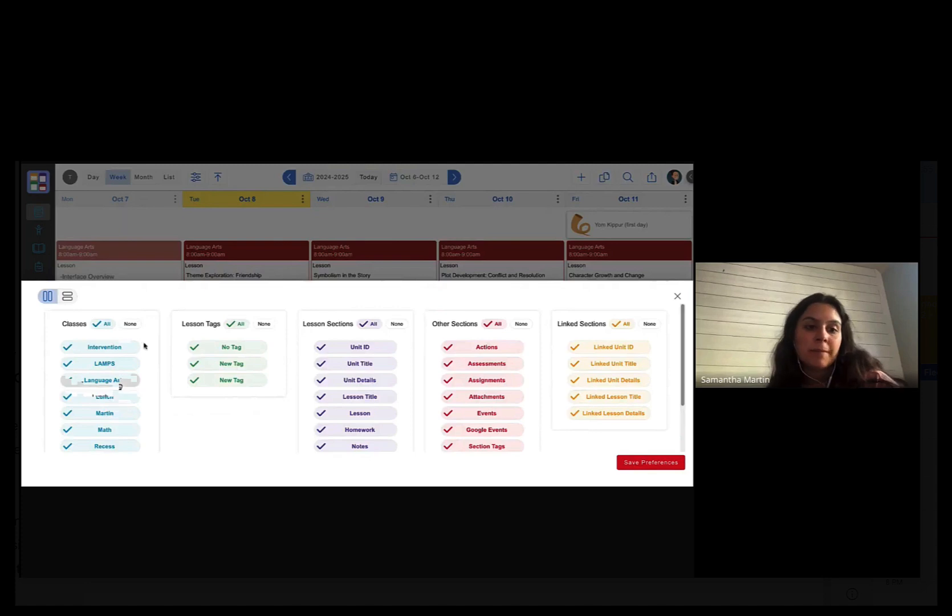
pyautogui.click(130, 324)
pyautogui.click(117, 382)
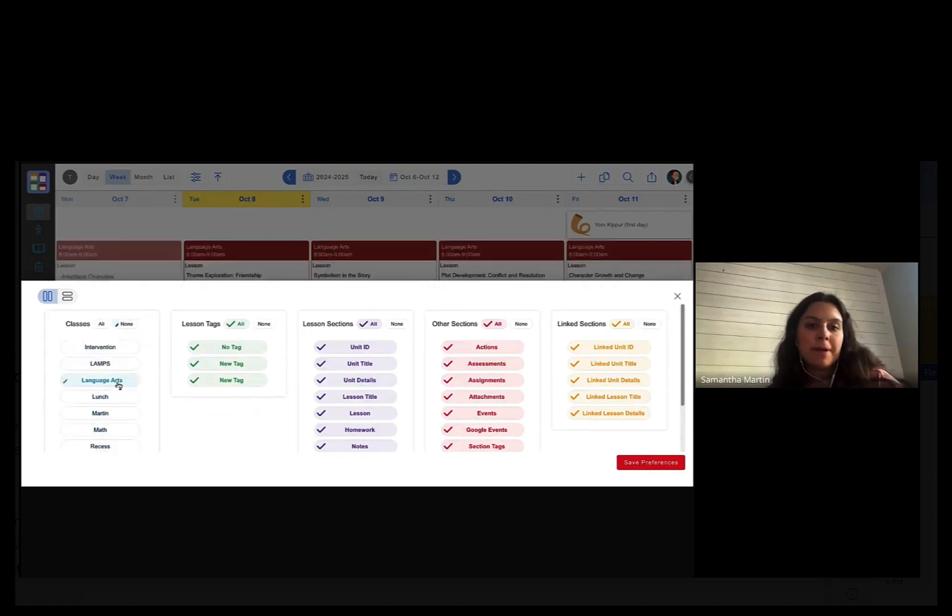
pyautogui.click(103, 324)
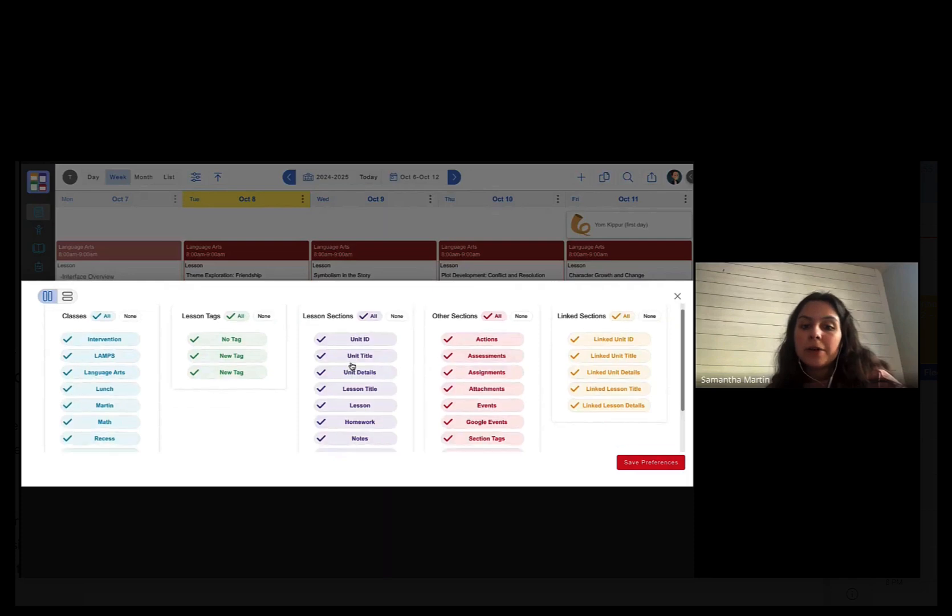
pyautogui.scroll(-2, 353, 368)
pyautogui.click(375, 432)
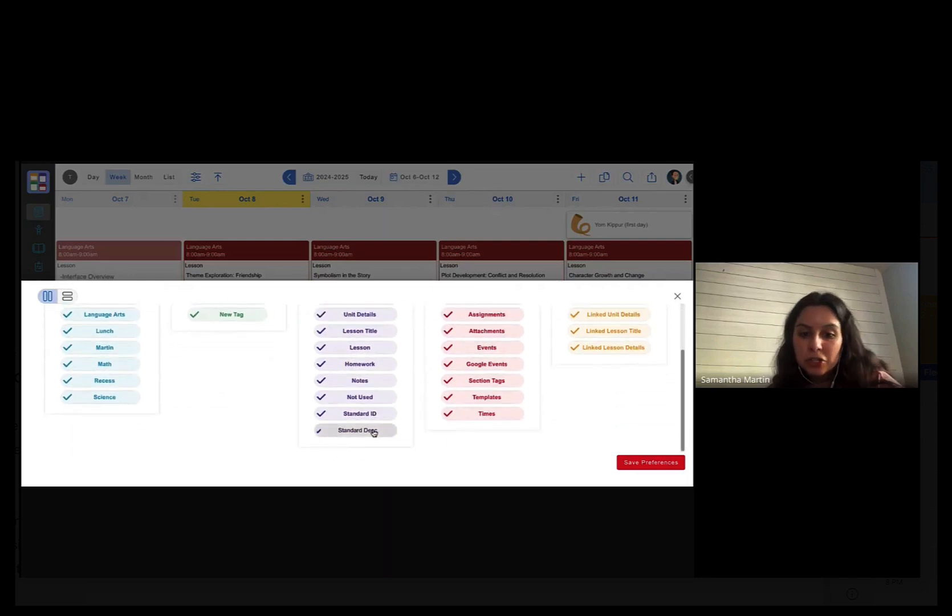
pyautogui.click(655, 462)
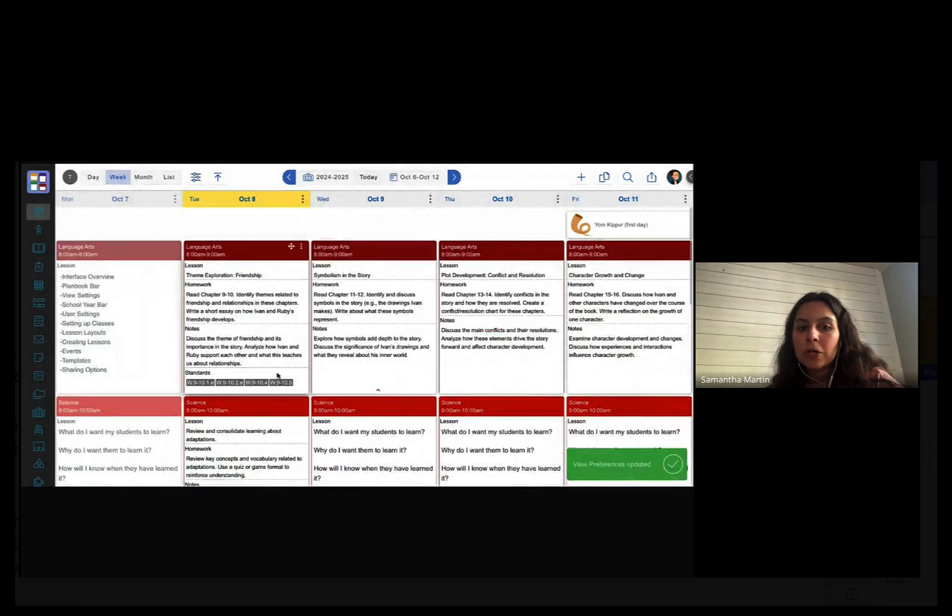
# - Reopen the Filter Plans settings to review which lesson sections are displayed
pyautogui.moveTo(230, 385)
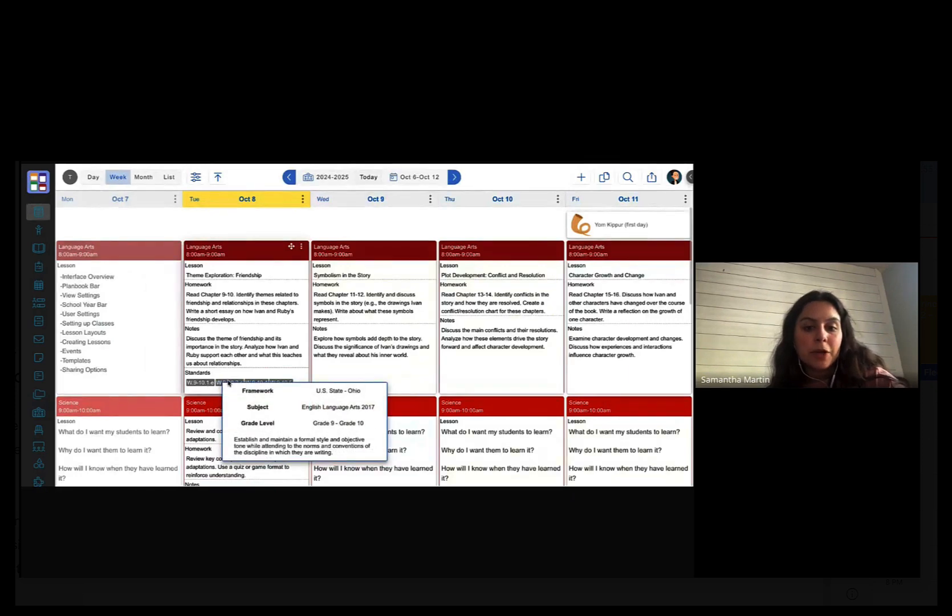
pyautogui.moveTo(274, 387)
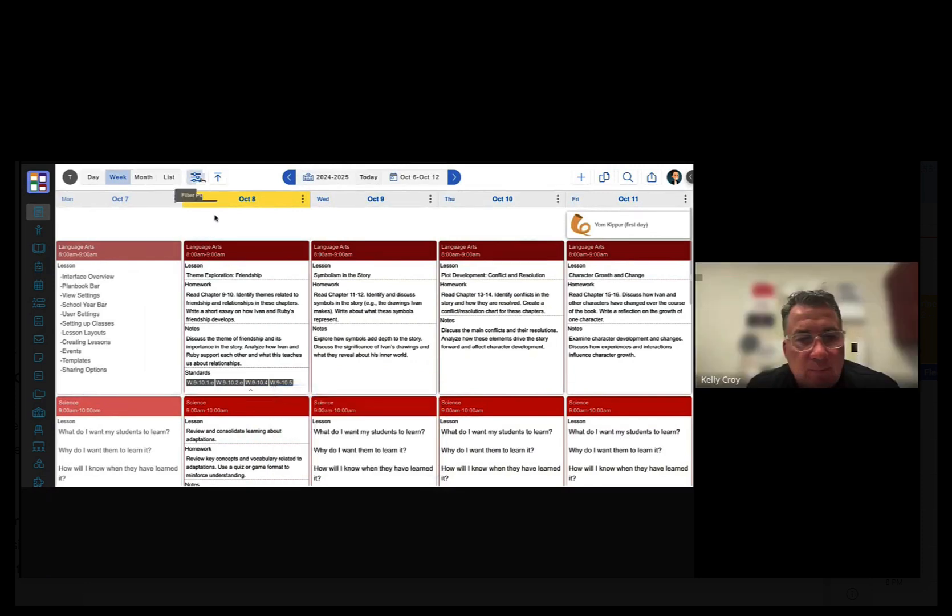
pyautogui.click(200, 178)
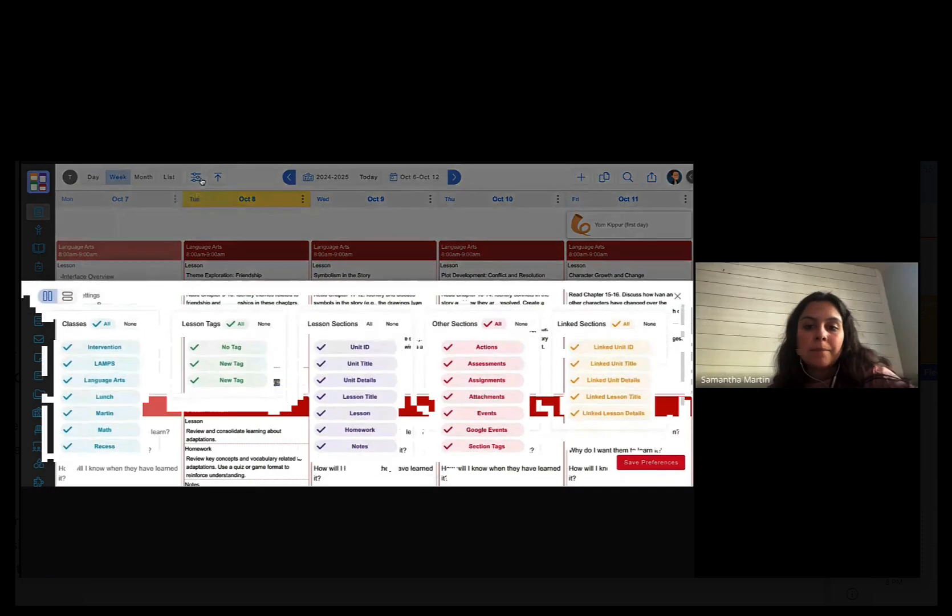
pyautogui.scroll(-3, 384, 420)
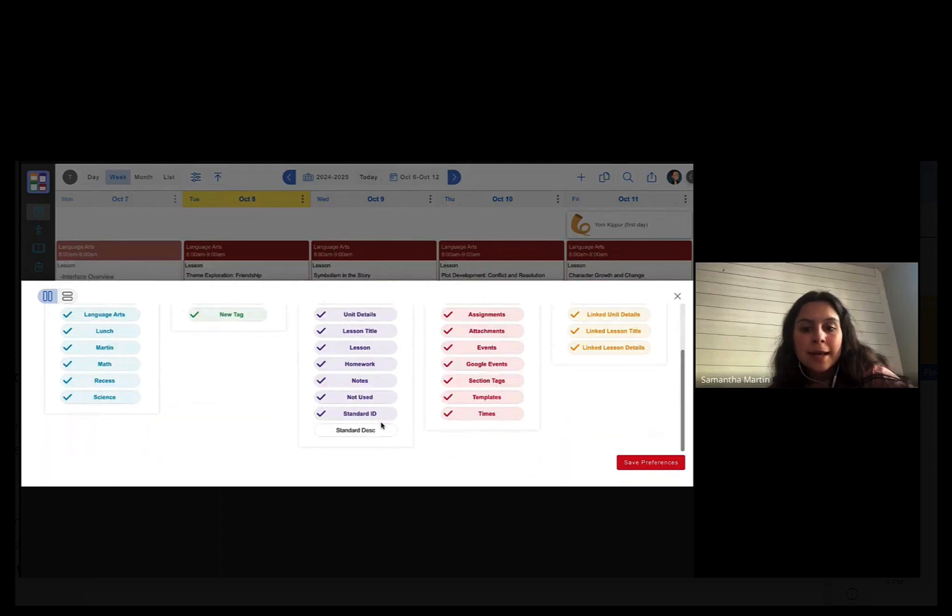
# - Save the view preferences so standard descriptions show again beside the Oct 8 standard IDs
pyautogui.click(678, 462)
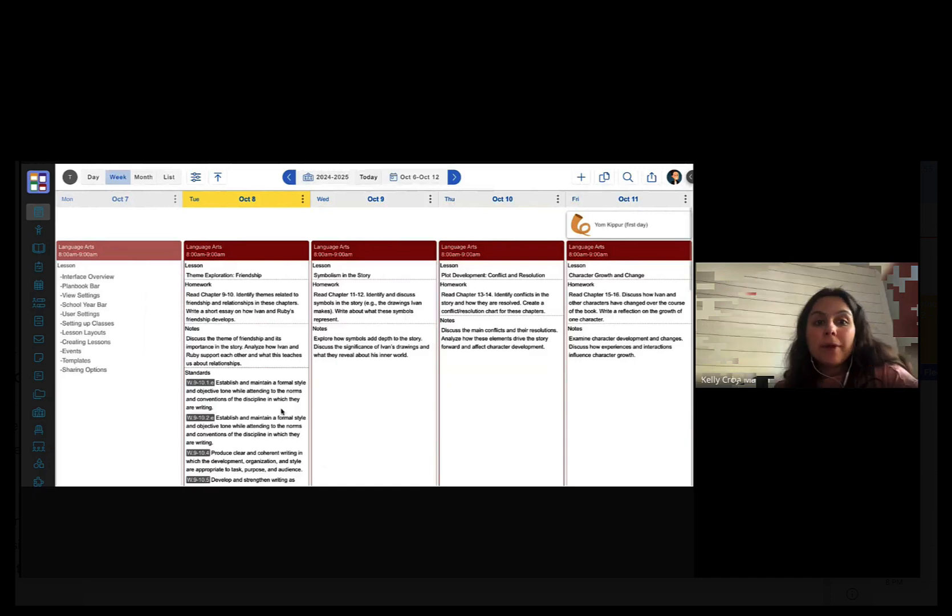
pyautogui.moveTo(282, 411)
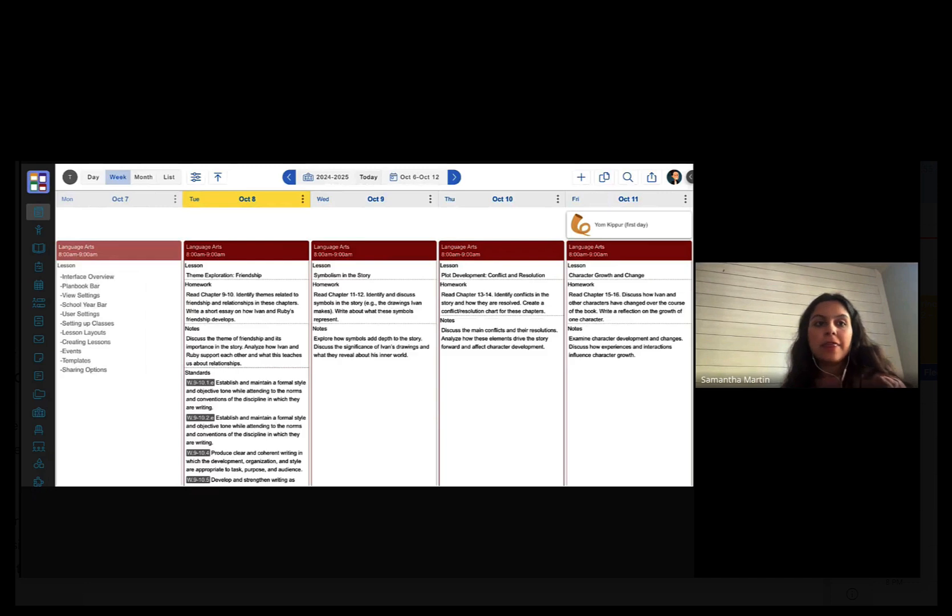
# - Start a new sharing permission in Sharing Options for the Language Arts (2024-2025) class
pyautogui.click(674, 176)
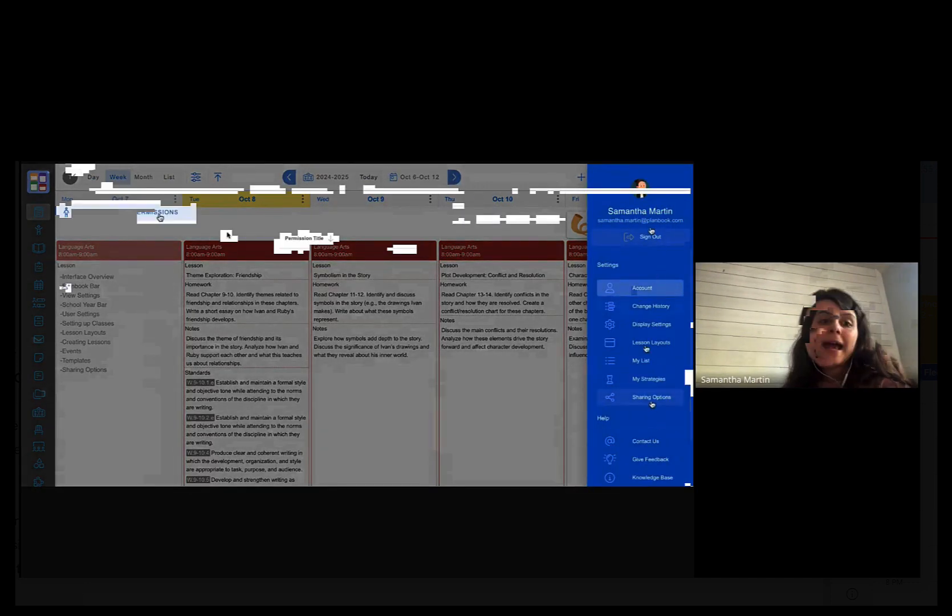
pyautogui.click(651, 397)
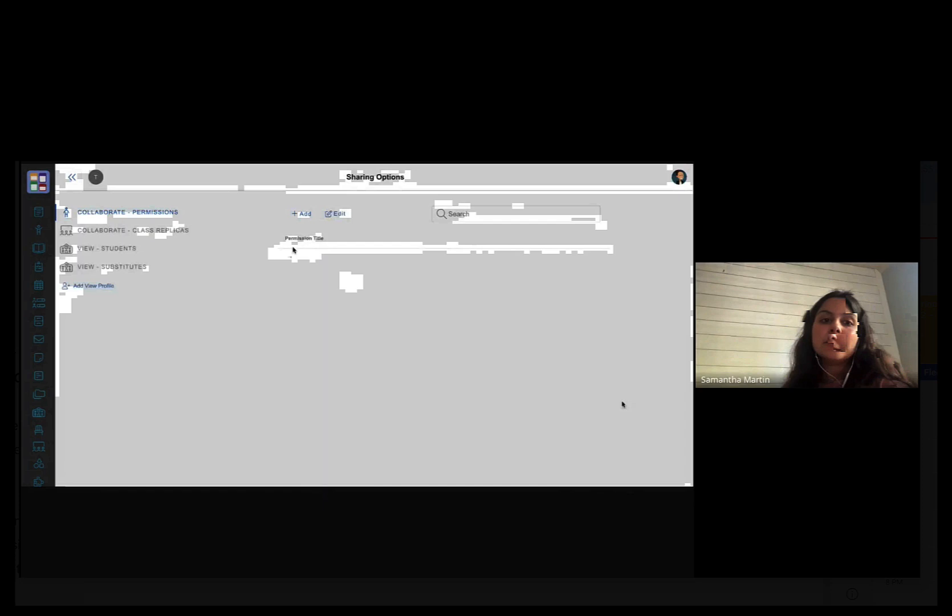
pyautogui.click(302, 214)
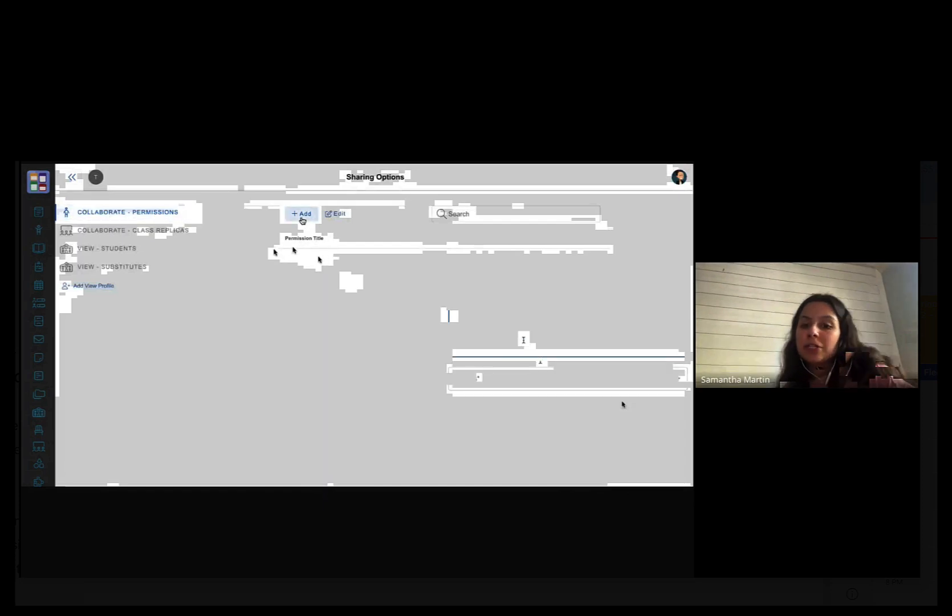
pyautogui.click(513, 382)
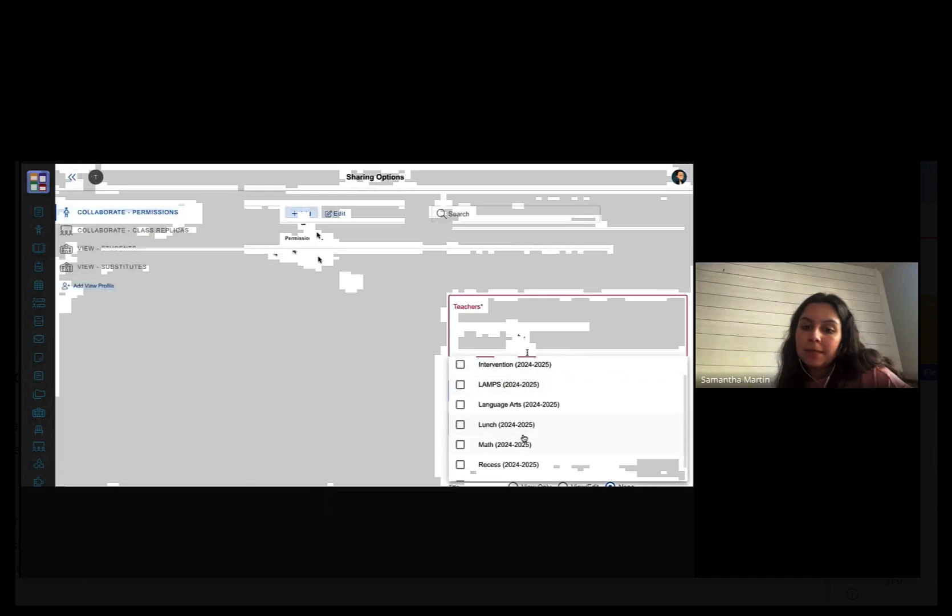
pyautogui.click(490, 404)
pyautogui.click(419, 395)
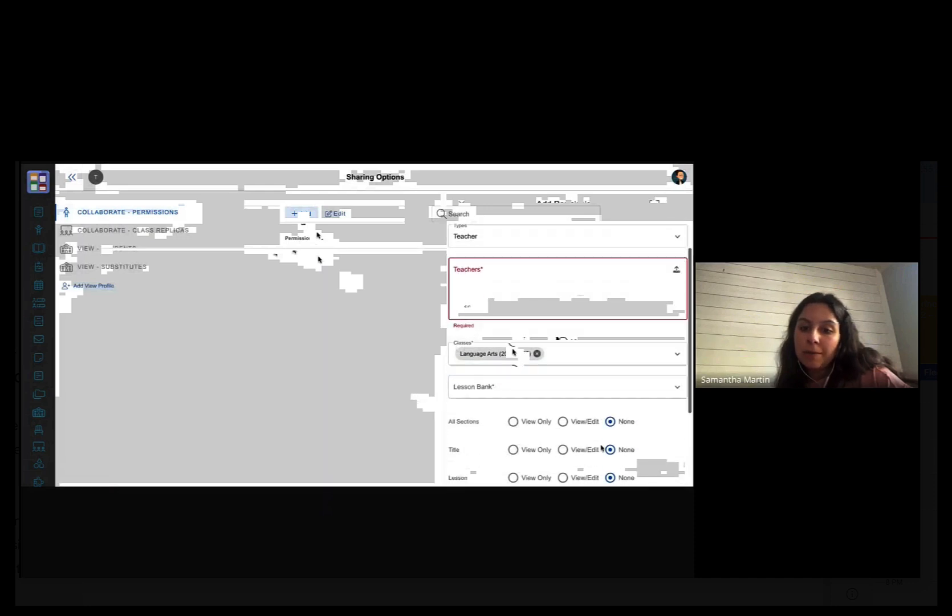
# - Set All Sections to View/Edit, then close the permission form without saving
pyautogui.scroll(-2, 562, 350)
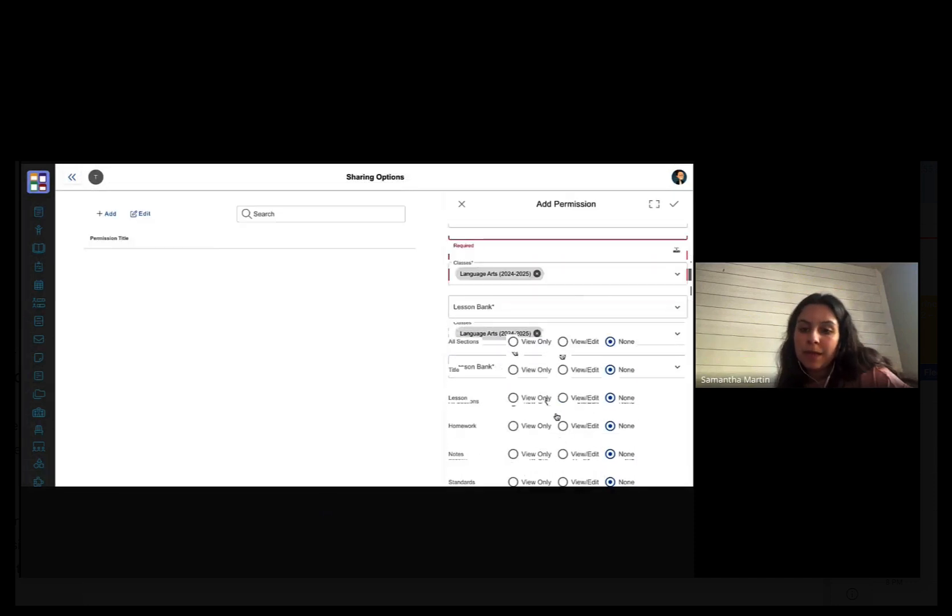
pyautogui.click(513, 342)
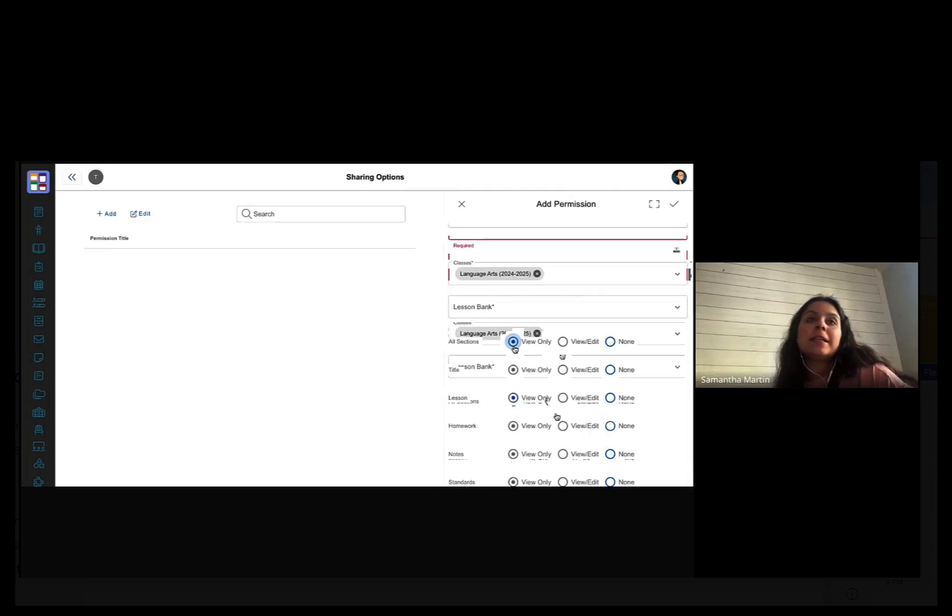
pyautogui.click(562, 342)
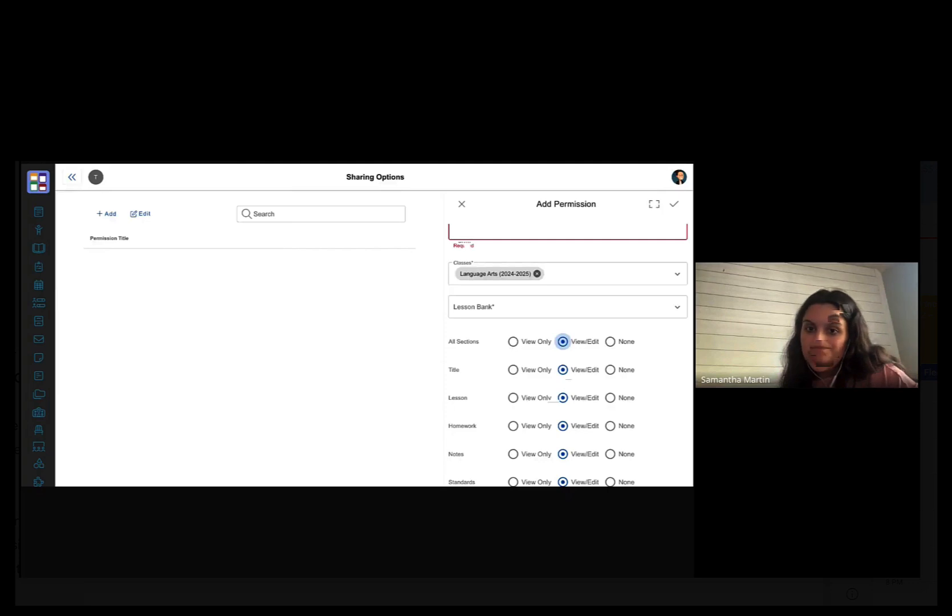
pyautogui.click(462, 208)
# - Discard the unsaved permission and set the copy source to another teacher's 2023-2024 Math class
pyautogui.click(301, 344)
pyautogui.click(72, 178)
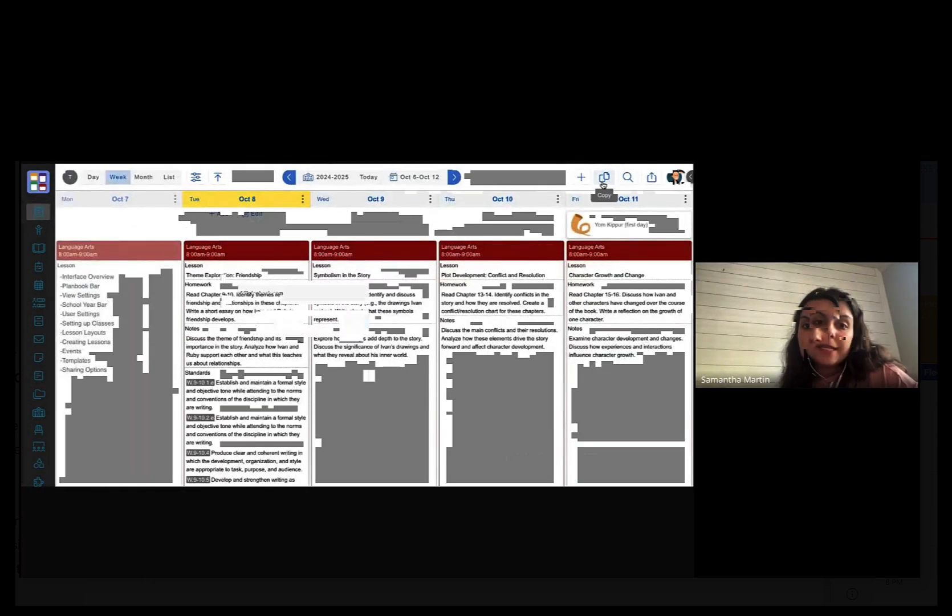
pyautogui.click(609, 182)
pyautogui.click(268, 224)
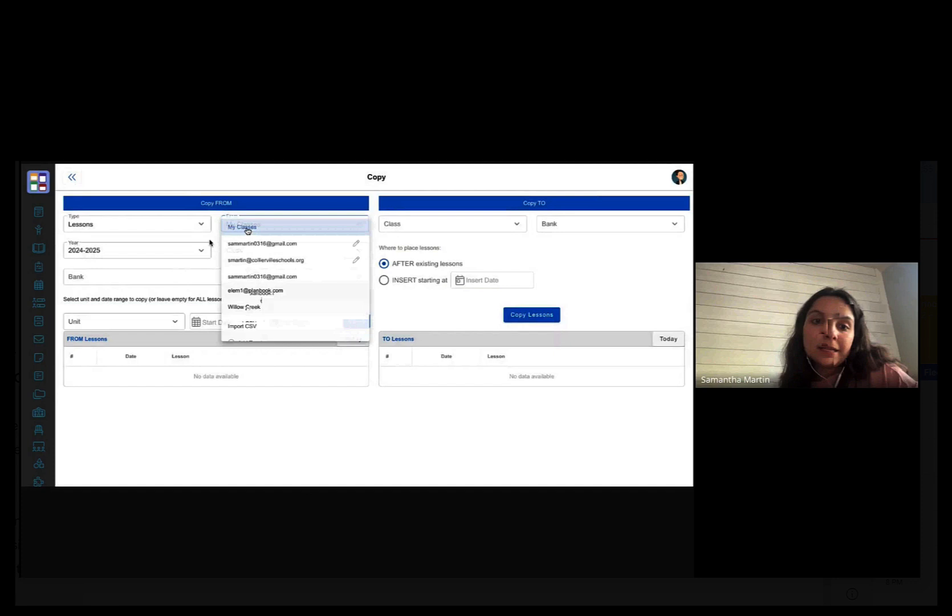
pyautogui.click(266, 293)
pyautogui.click(134, 252)
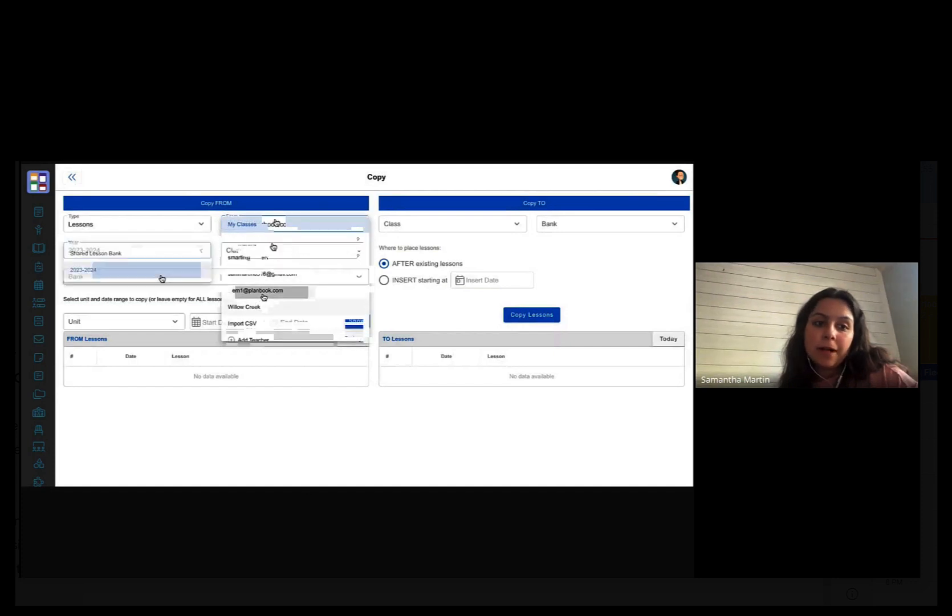
pyautogui.click(161, 277)
pyautogui.click(162, 277)
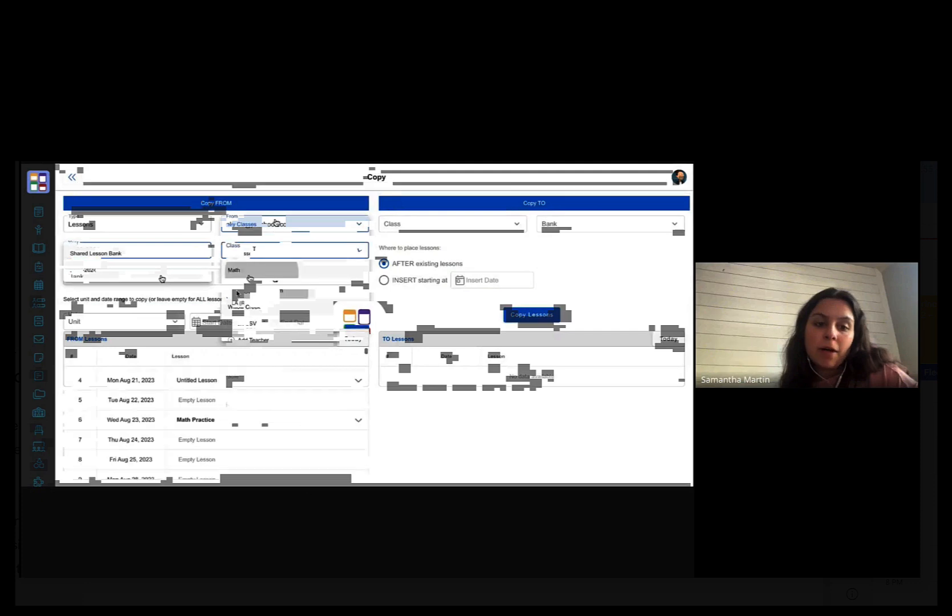
pyautogui.click(249, 276)
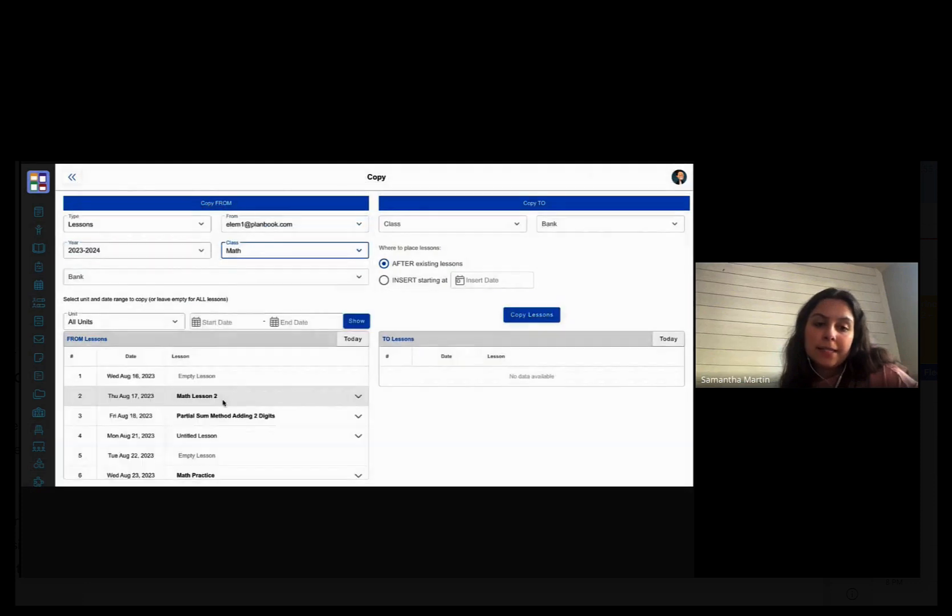
# - Choose Math as the destination, add the Math Practice lesson, and copy the lessons
pyautogui.click(428, 228)
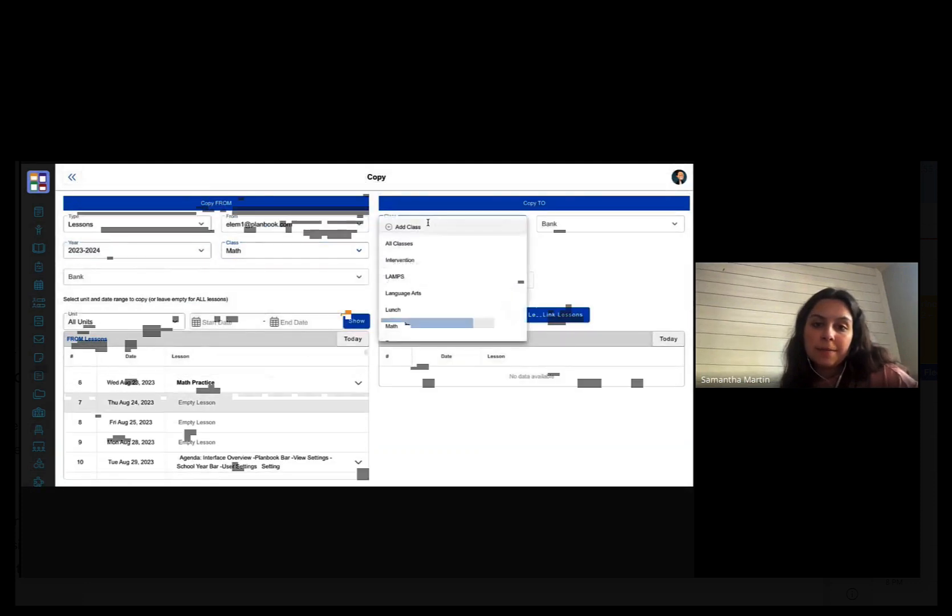
pyautogui.click(406, 326)
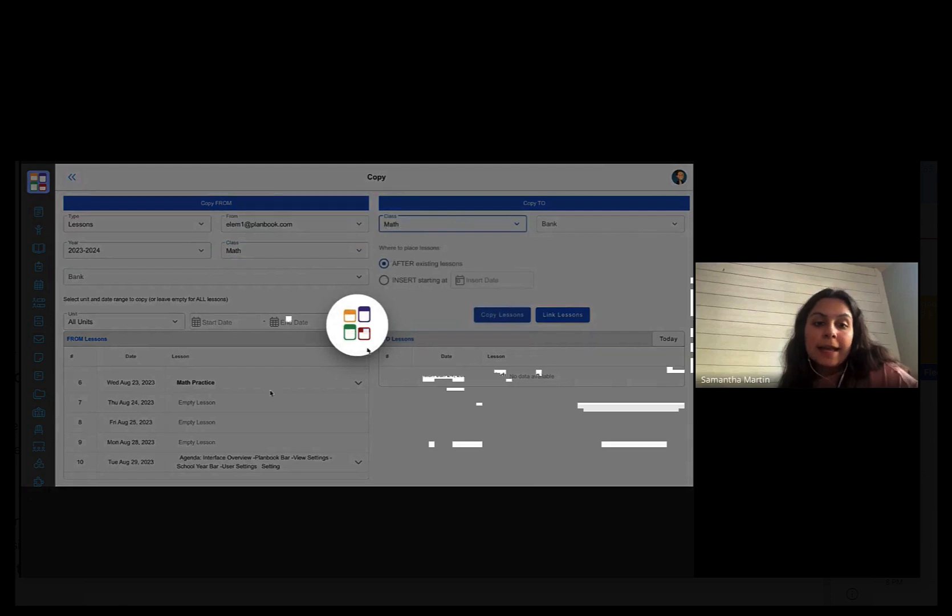
pyautogui.scroll(-2, 237, 417)
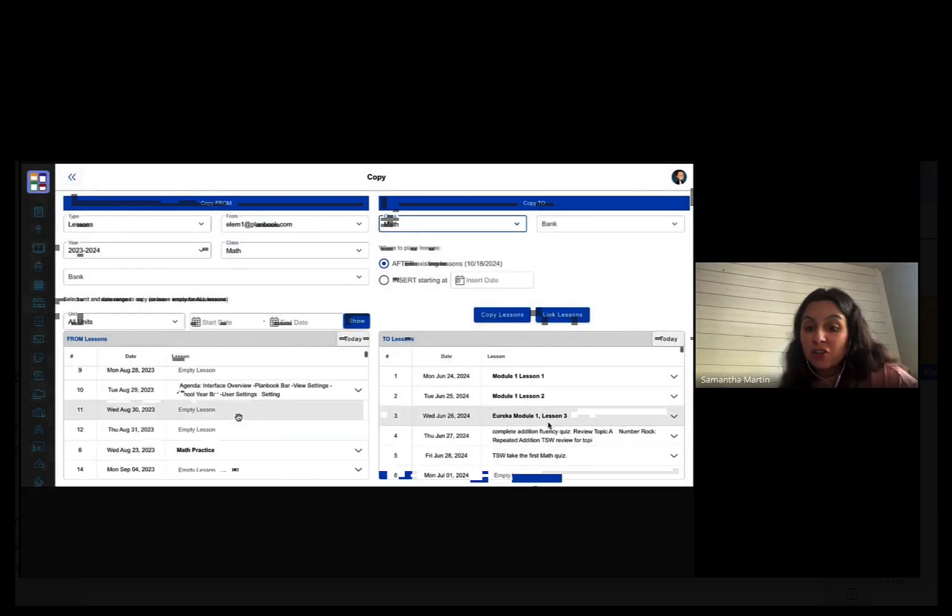
pyautogui.scroll(3, 273, 428)
pyautogui.moveTo(271, 445); pyautogui.dragTo(281, 410)
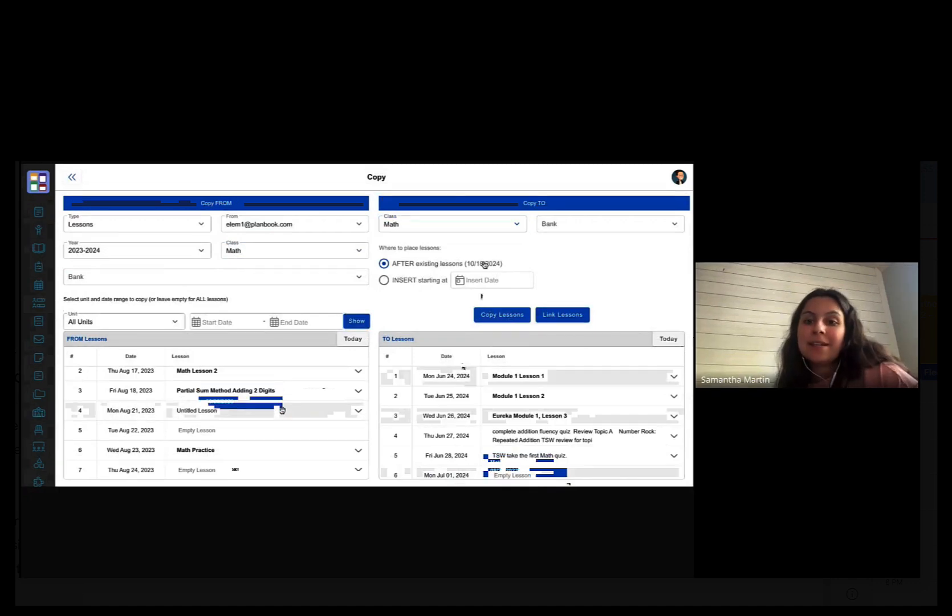
pyautogui.click(495, 317)
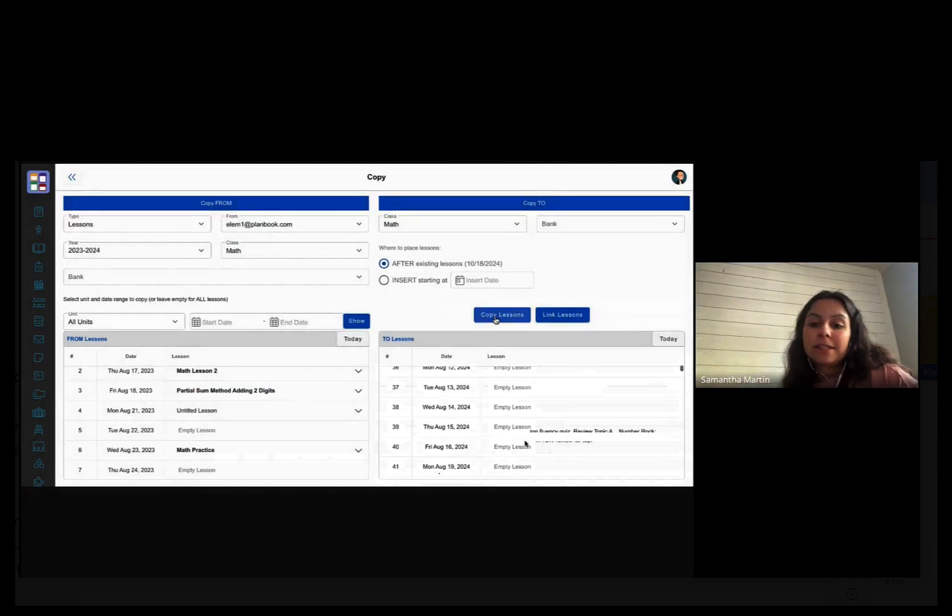
# - Scroll the destination Math lessons to confirm the copy, then leave the Copy page
pyautogui.scroll(-20, 526, 444)
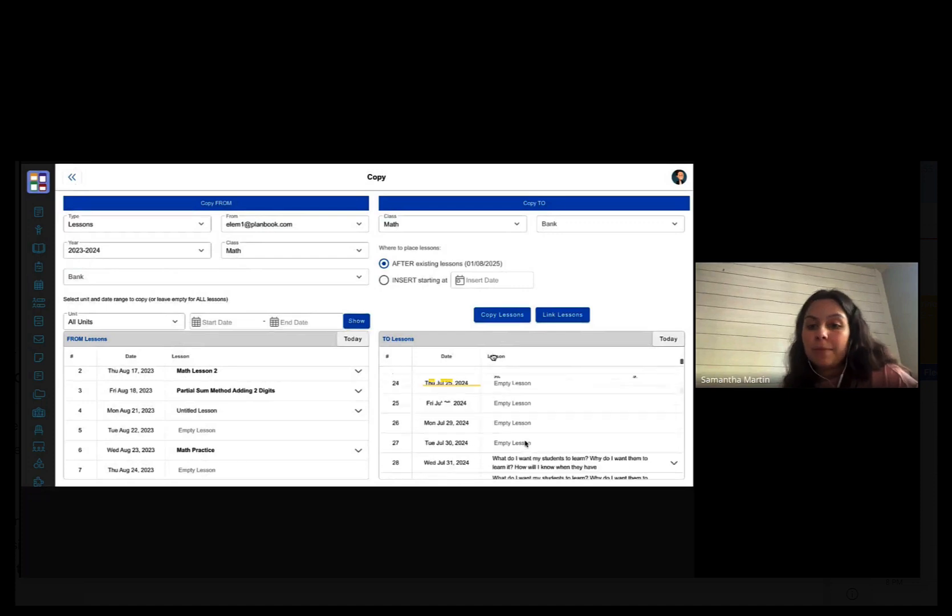
pyautogui.scroll(7, 526, 443)
pyautogui.scroll(-12, 526, 443)
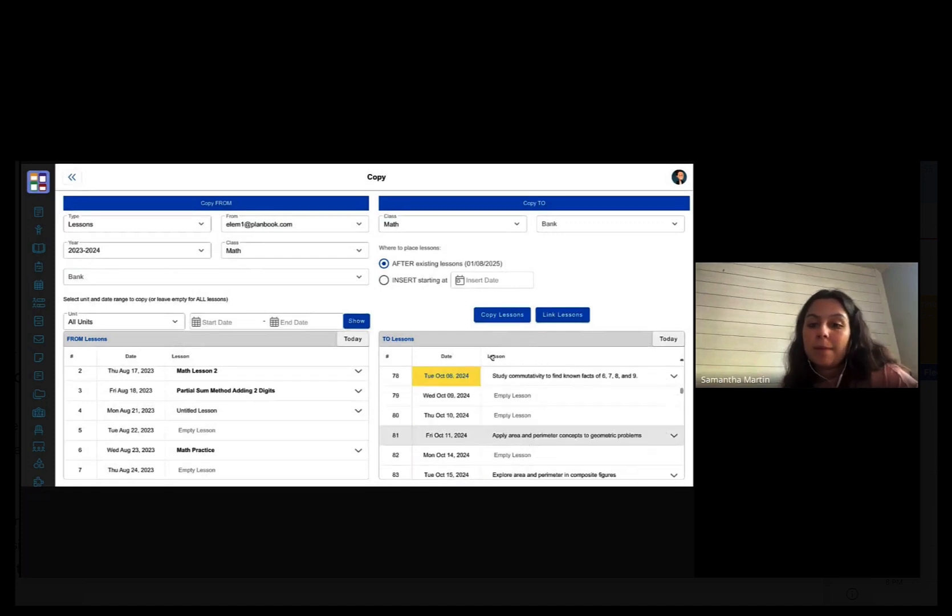
pyautogui.scroll(5, 491, 356)
pyautogui.scroll(-13, 491, 356)
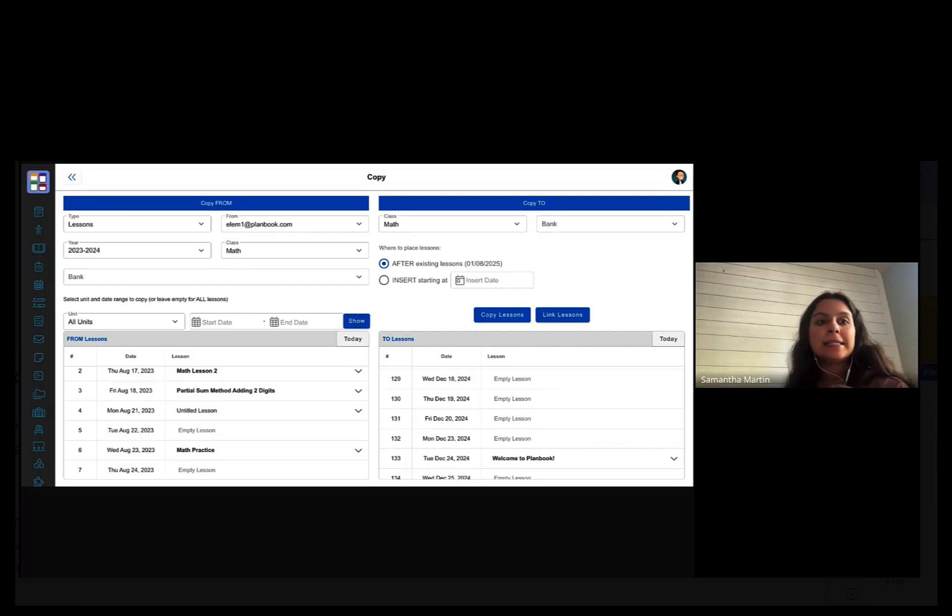
pyautogui.click(74, 179)
# - Check the Teacher Key under Collaborate – Class Replicas in Sharing Options, then return to Plans
pyautogui.moveTo(41, 214)
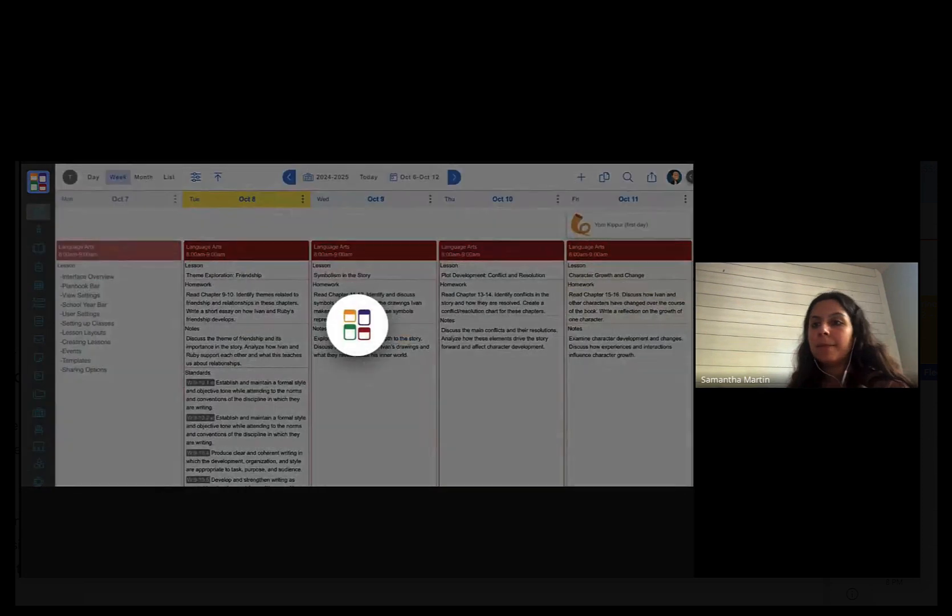
pyautogui.click(675, 179)
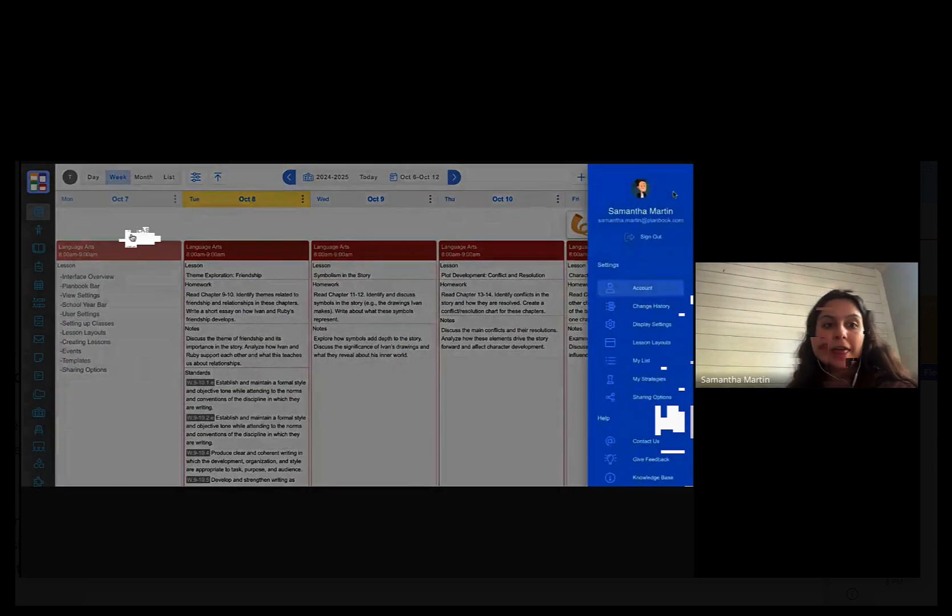
pyautogui.click(649, 397)
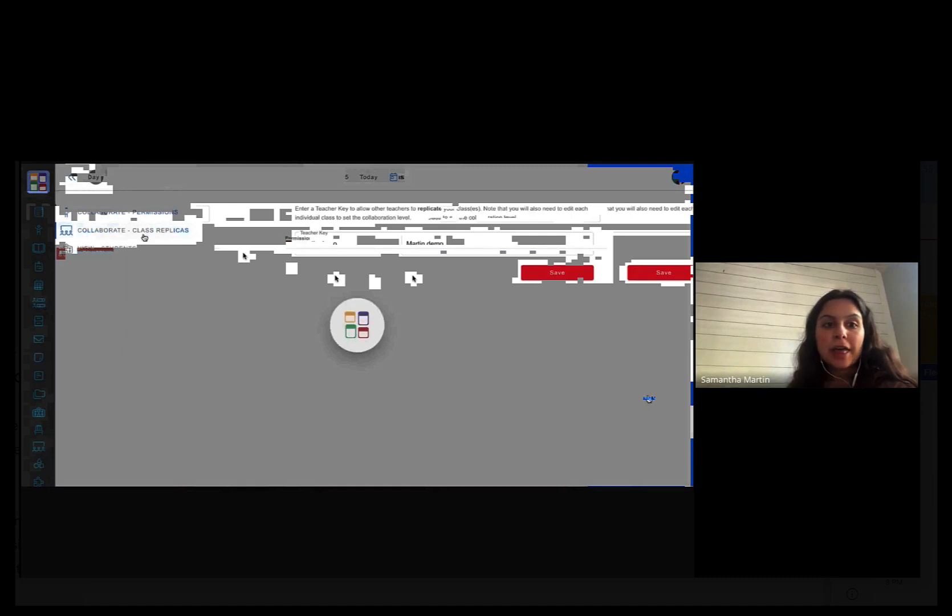
pyautogui.click(176, 236)
pyautogui.click(349, 246)
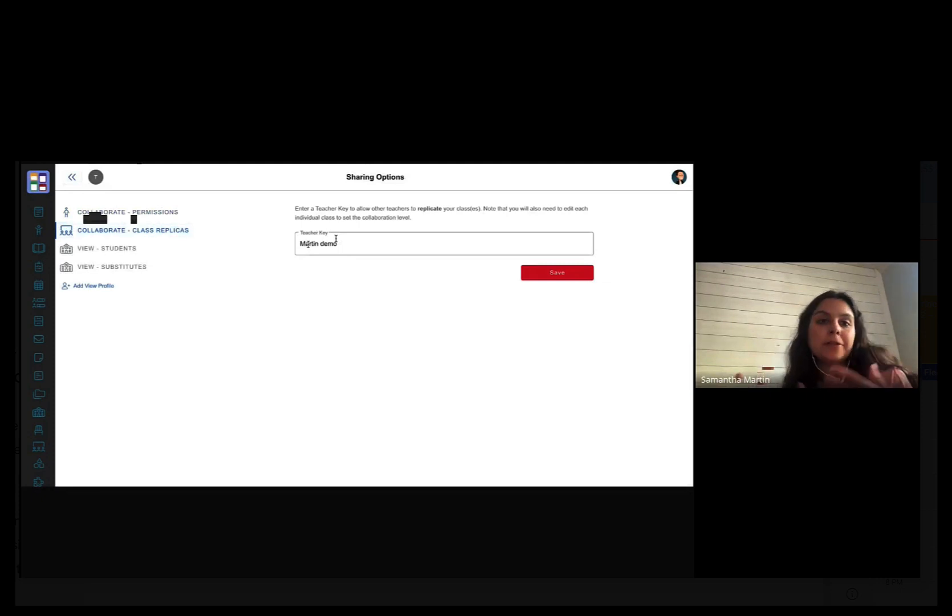
pyautogui.click(93, 212)
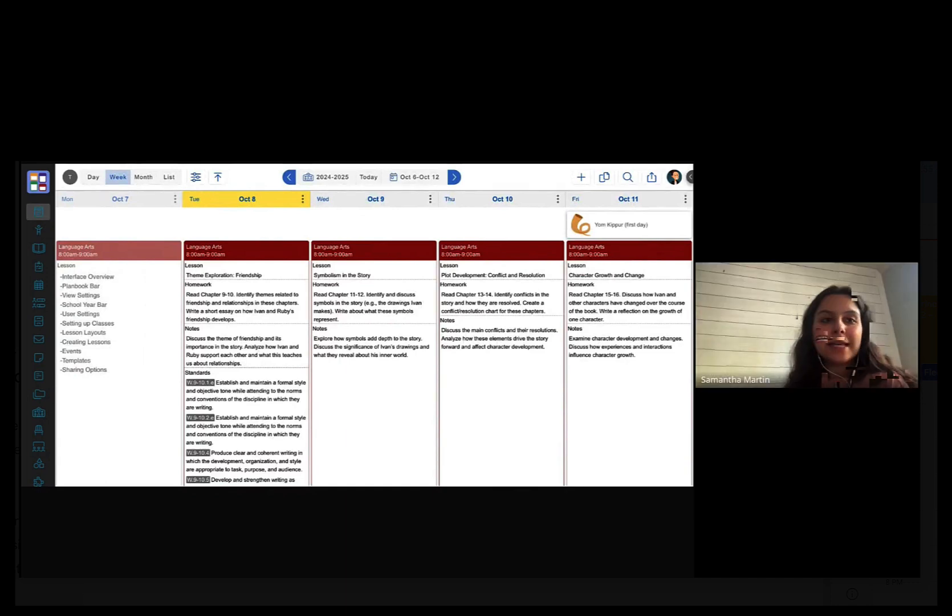
pyautogui.moveTo(44, 264)
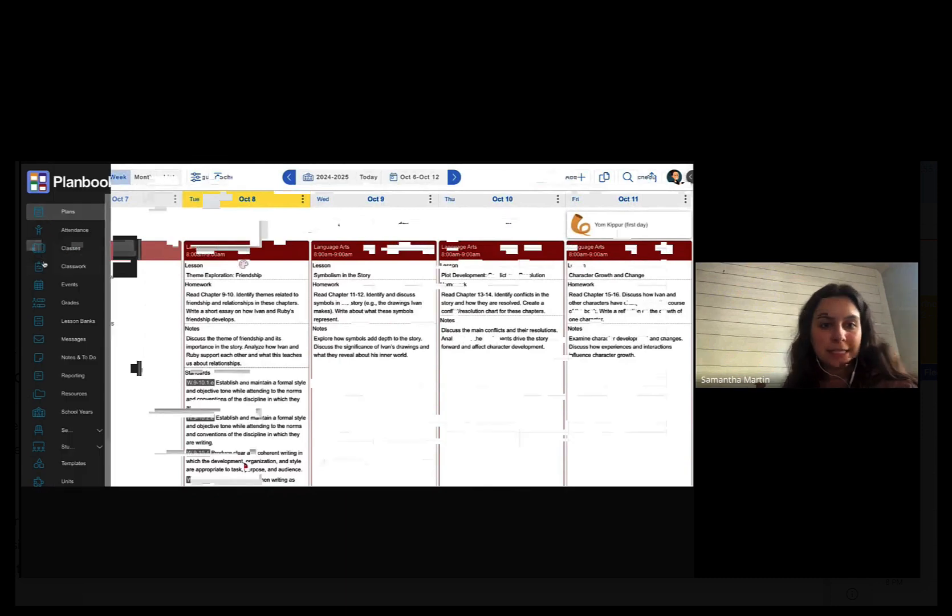
# - Set the Intervention class's Collaborate option to View/Edit and save the class
pyautogui.click(78, 250)
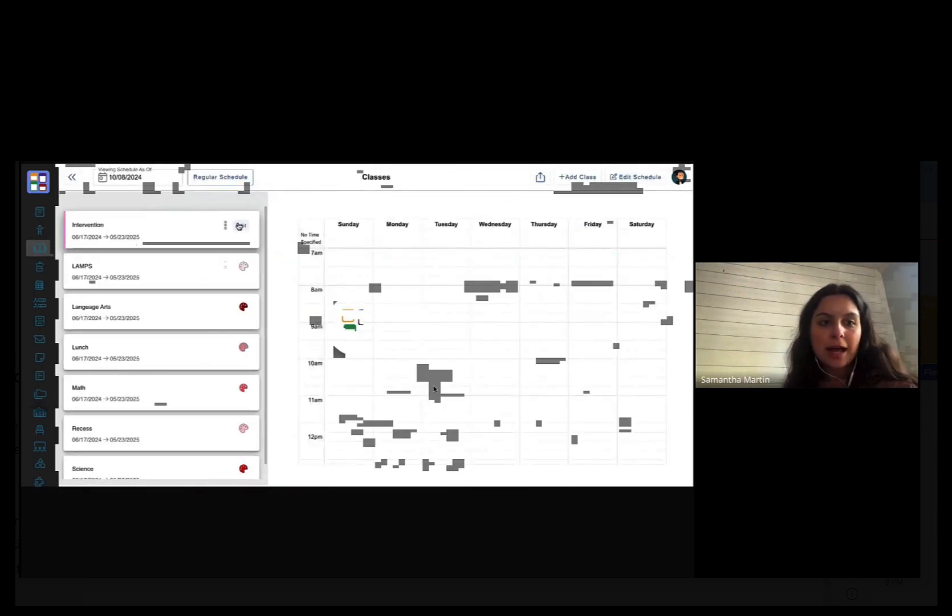
pyautogui.click(242, 225)
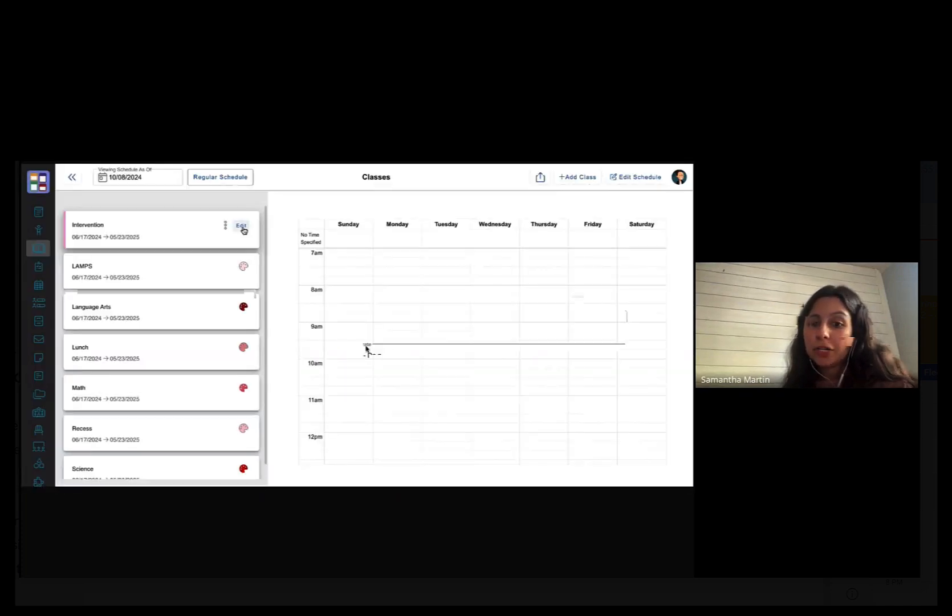
pyautogui.click(242, 229)
pyautogui.scroll(-1, 477, 373)
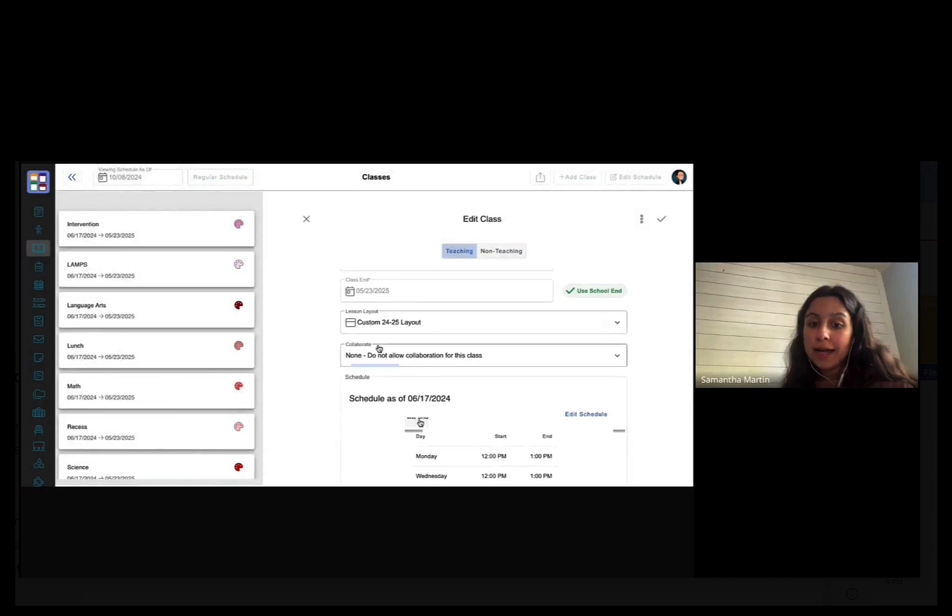
pyautogui.click(405, 355)
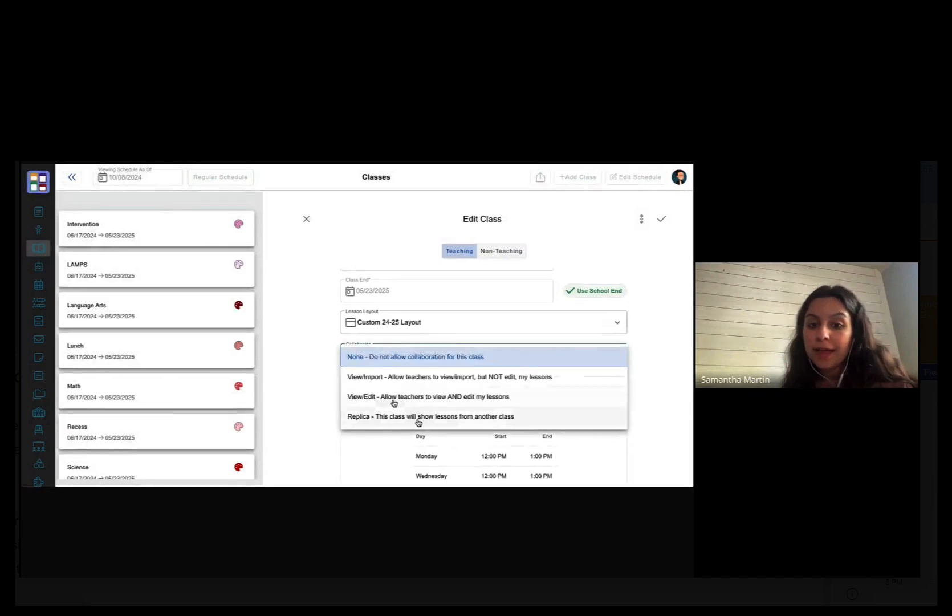
pyautogui.click(399, 396)
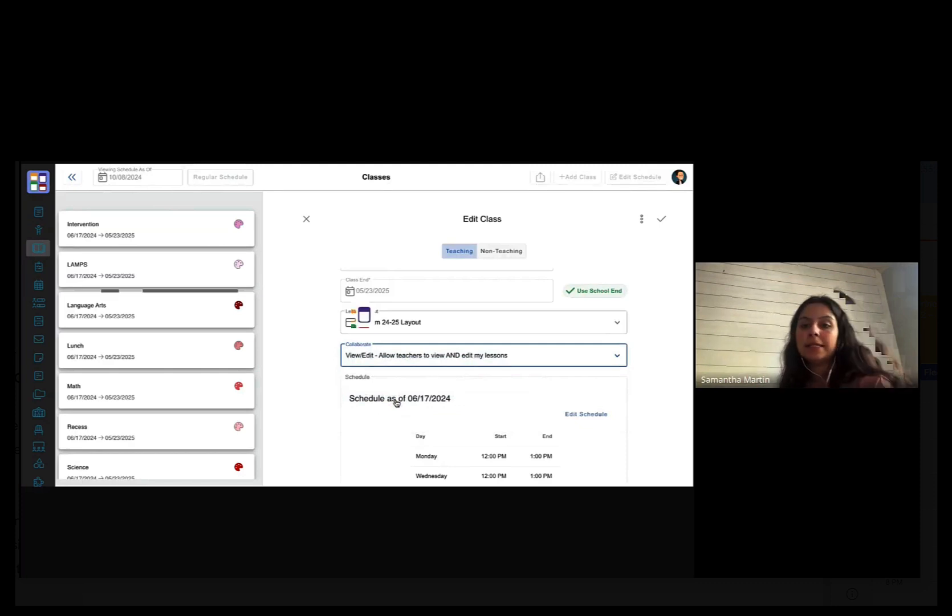
pyautogui.click(661, 219)
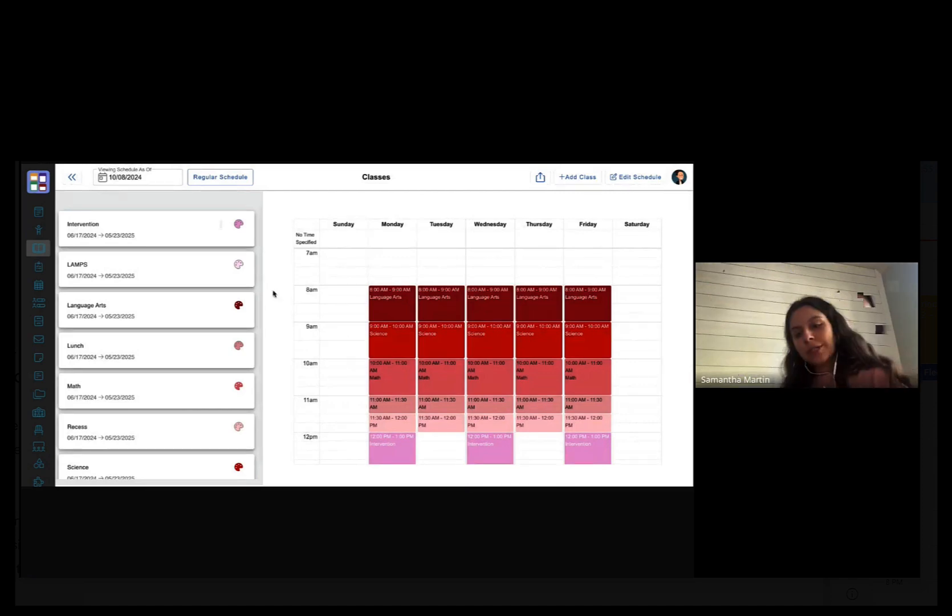
pyautogui.moveTo(241, 268)
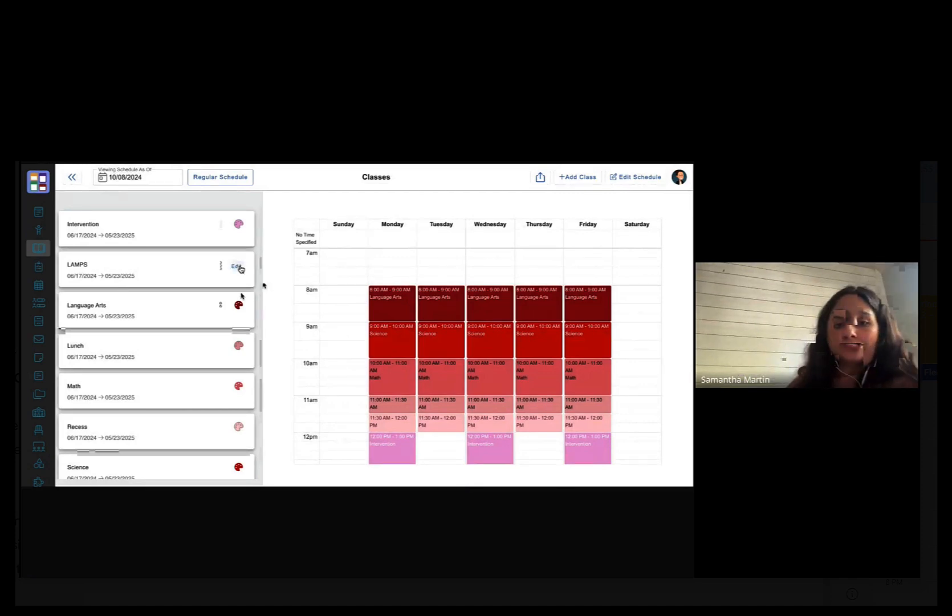
pyautogui.moveTo(245, 310)
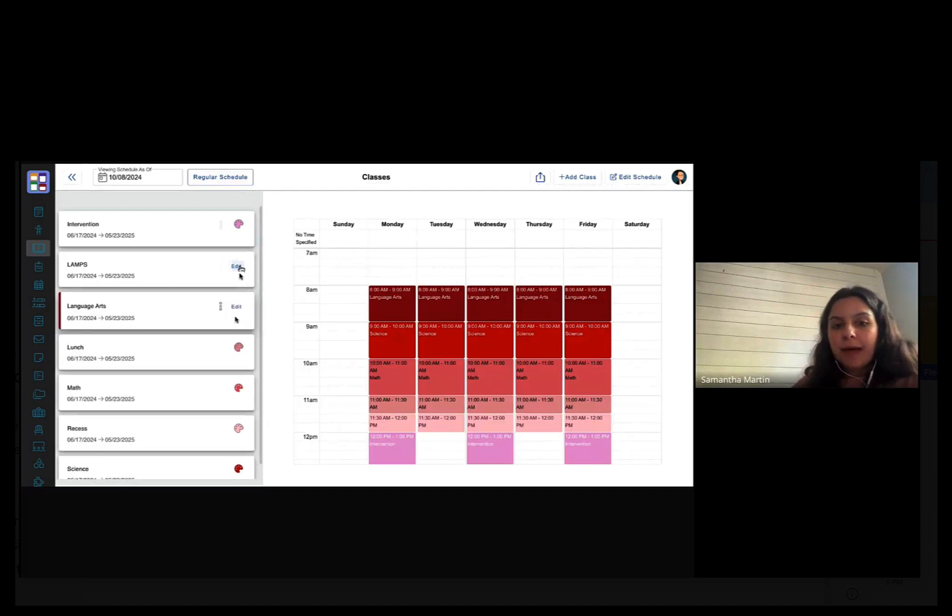
pyautogui.click(236, 308)
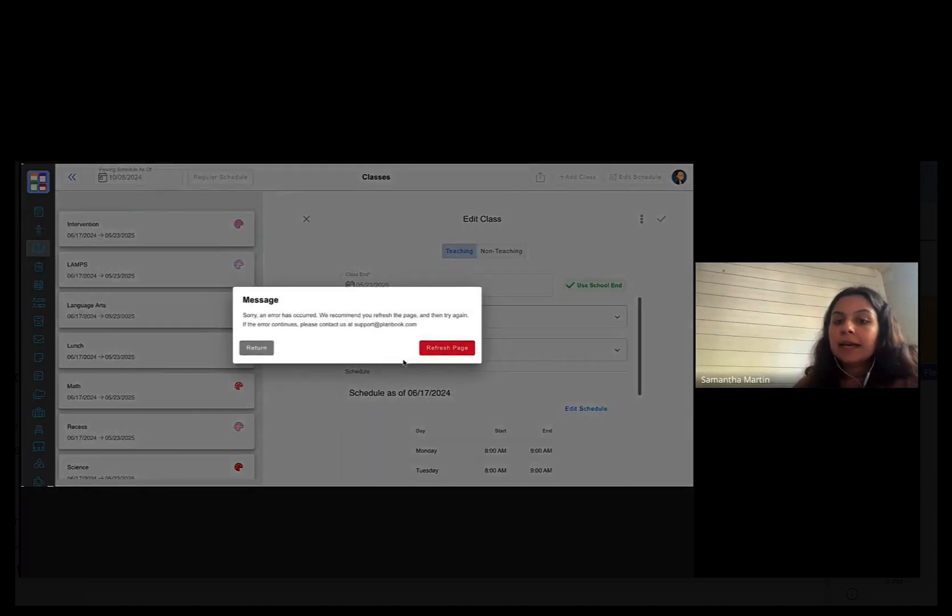
pyautogui.click(463, 348)
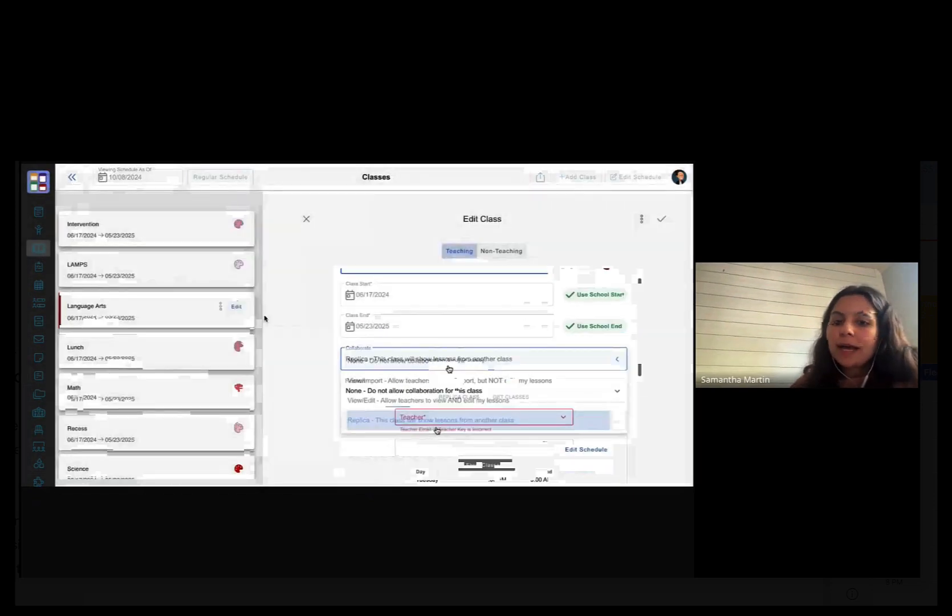
pyautogui.click(436, 425)
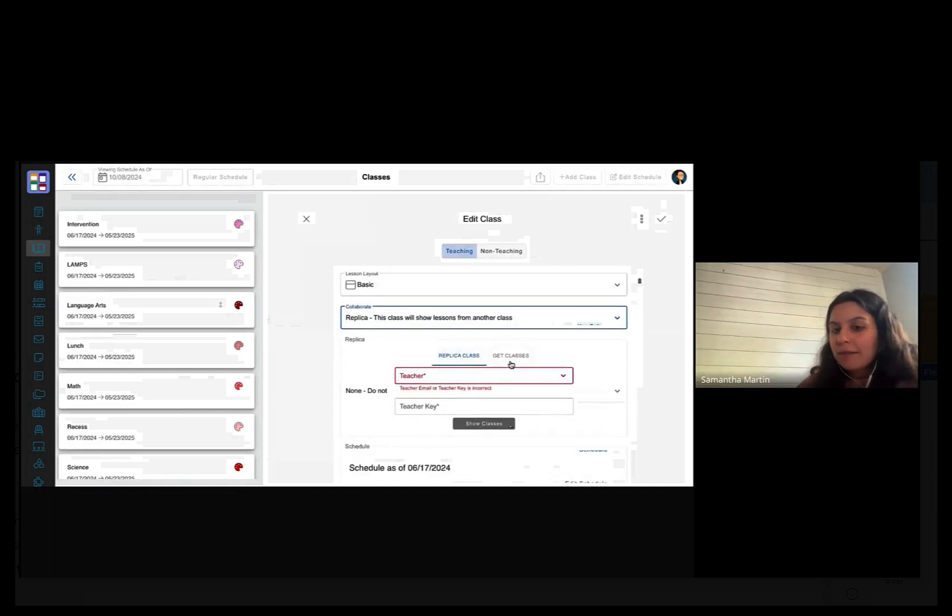
pyautogui.click(511, 364)
pyautogui.click(497, 375)
pyautogui.click(463, 359)
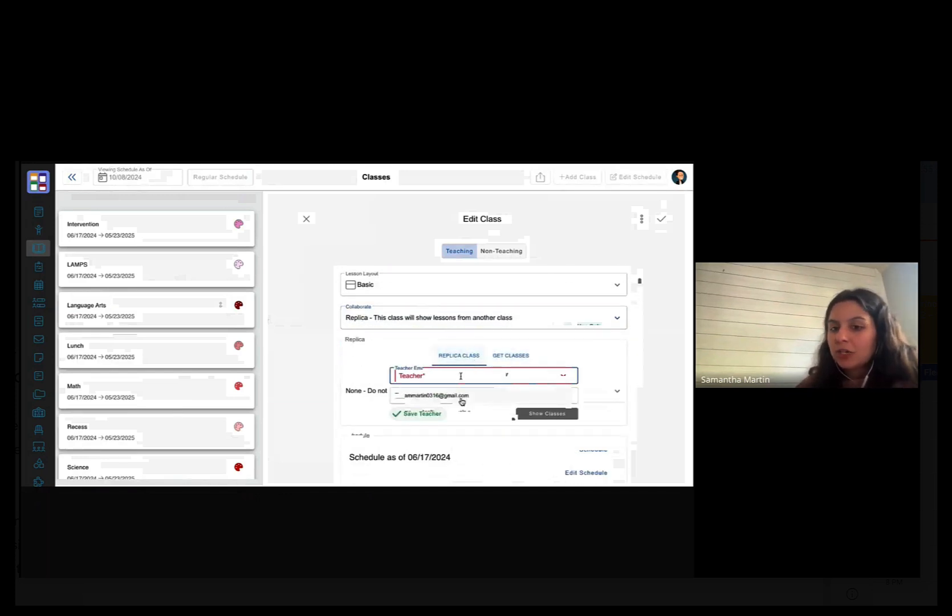
pyautogui.click(460, 376)
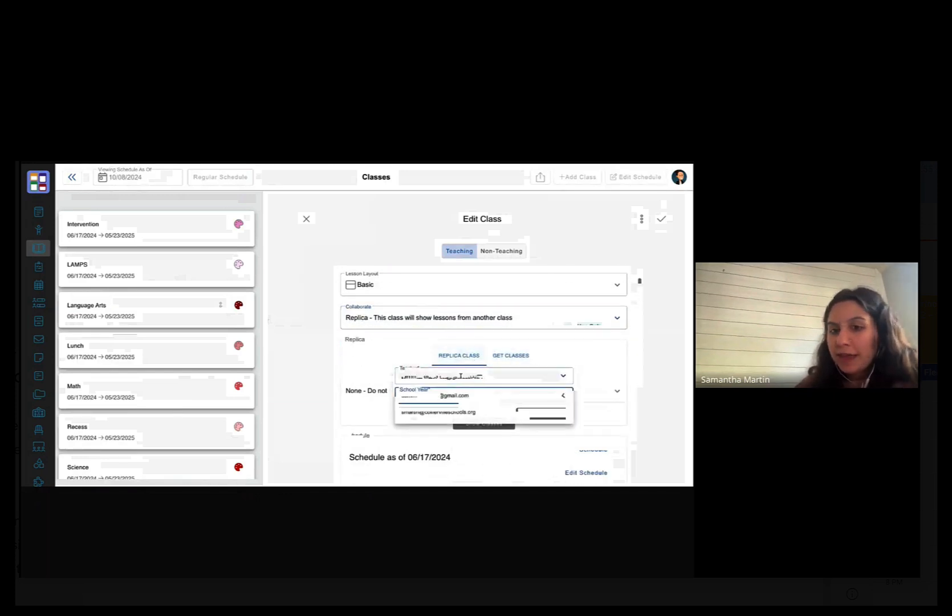
pyautogui.click(462, 400)
pyautogui.click(468, 394)
pyautogui.click(450, 373)
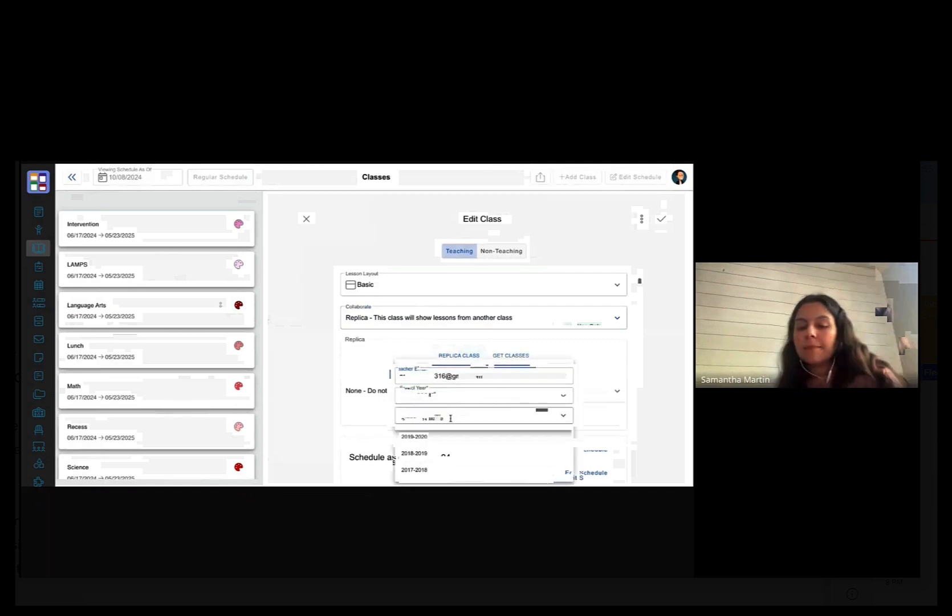
pyautogui.click(478, 397)
pyautogui.click(500, 361)
pyautogui.click(469, 372)
pyautogui.click(446, 402)
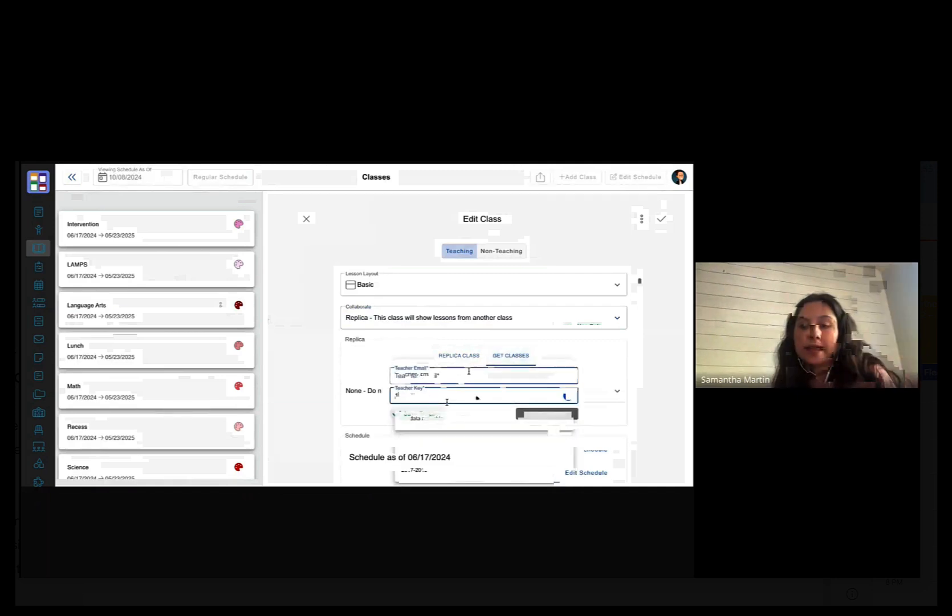
pyautogui.press('BackSpace')
pyautogui.press('BackSpace')
pyautogui.press('BackSpace')
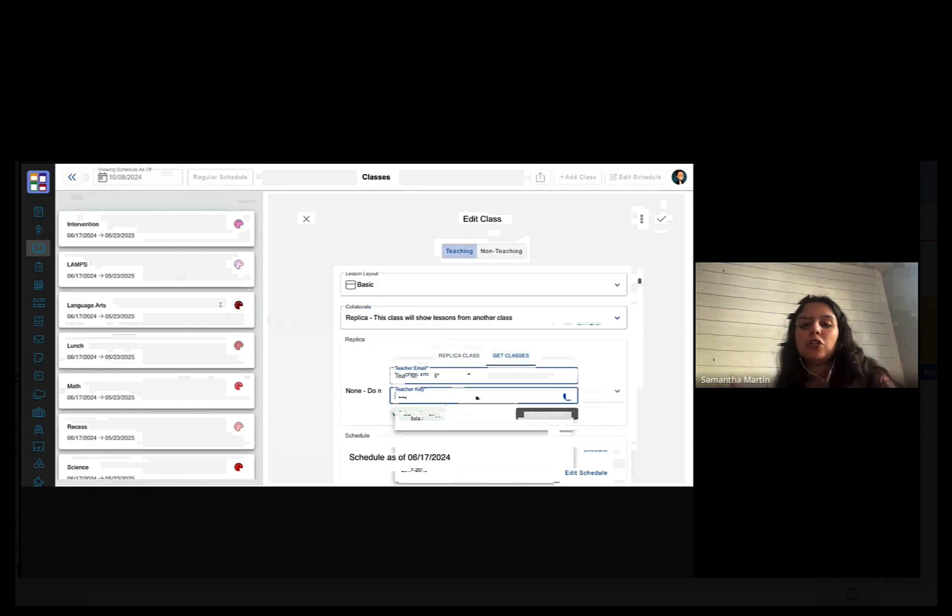
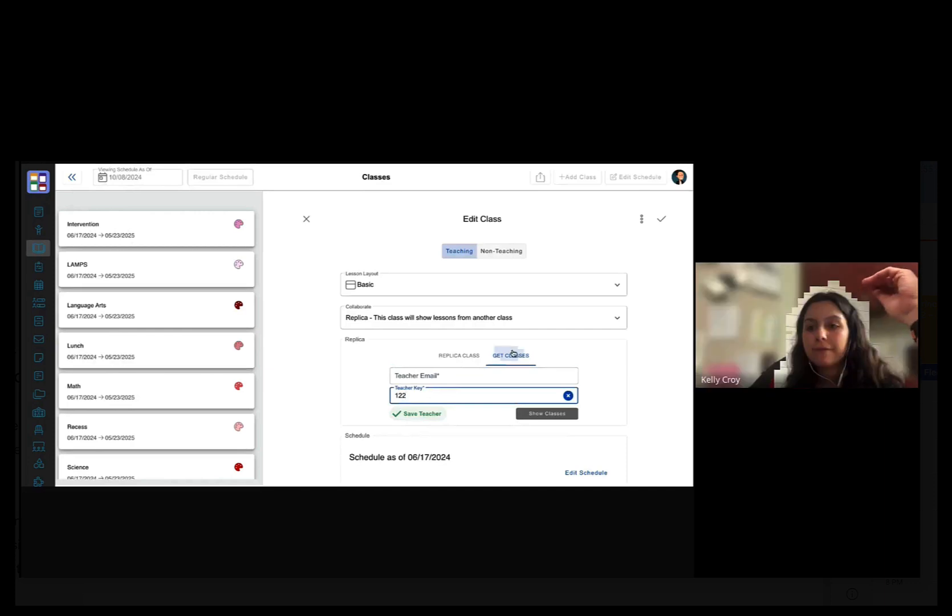
pyautogui.click(308, 219)
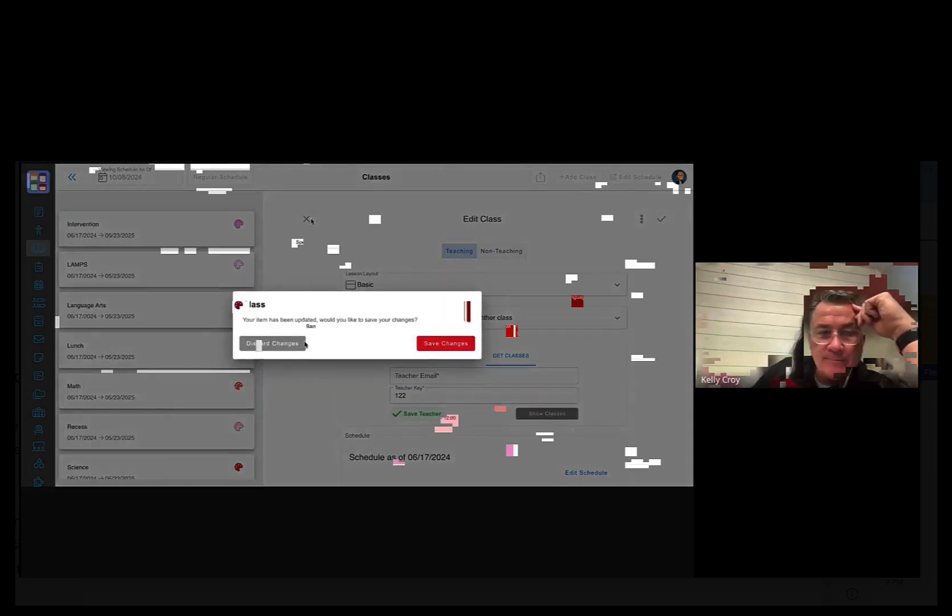
pyautogui.click(291, 346)
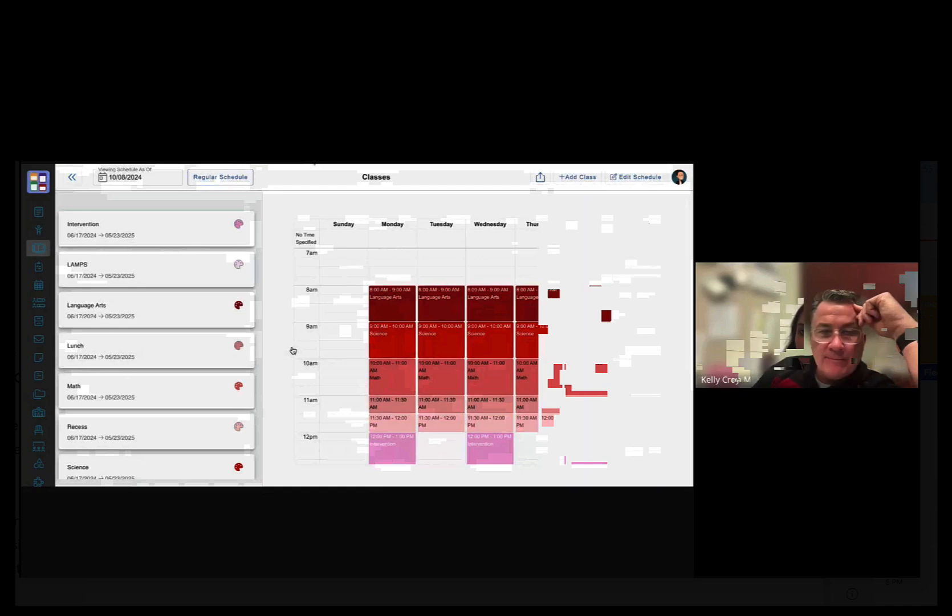
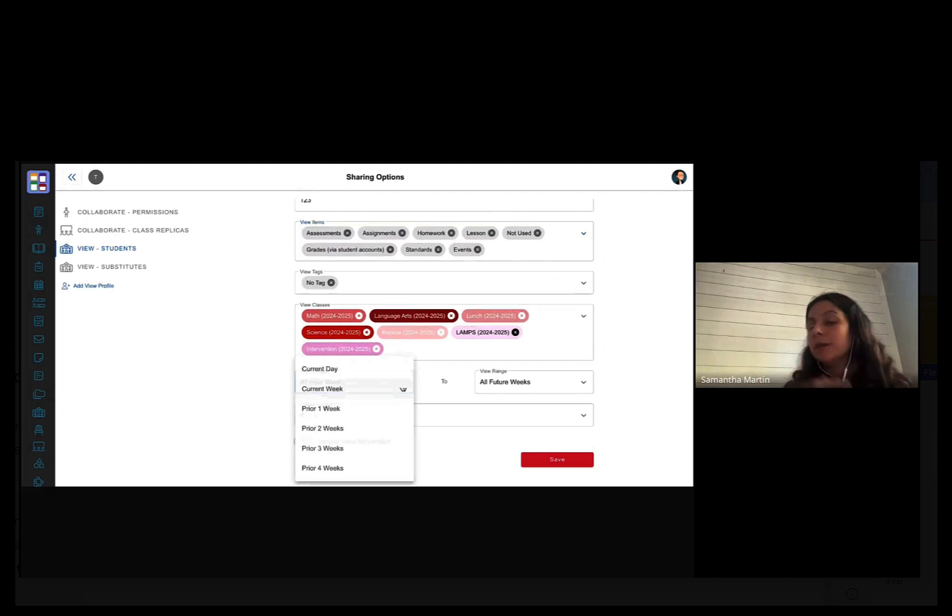
# - Start the students' View Range at Current Week, then move on to the View - Substitutes settings
pyautogui.click(342, 389)
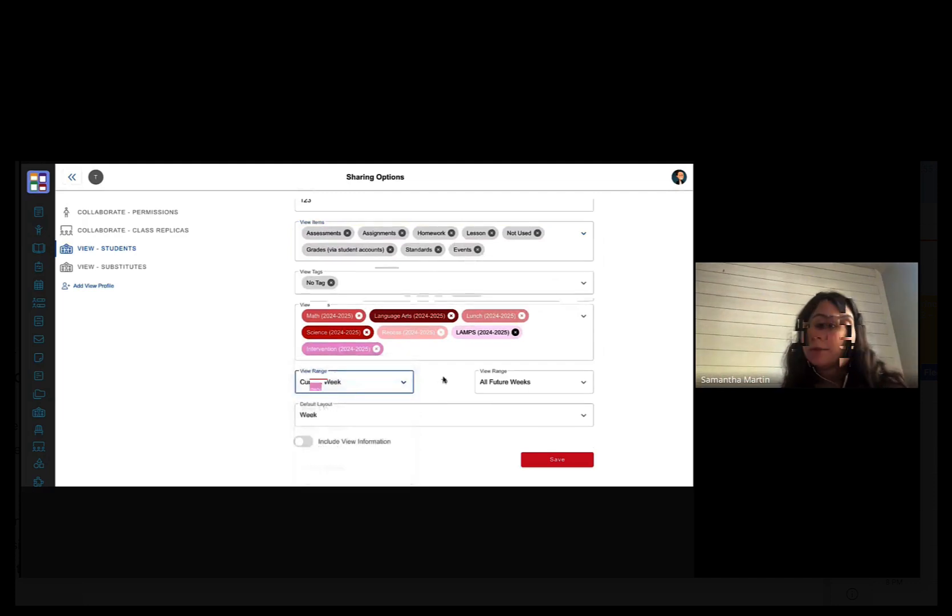
pyautogui.scroll(-1, 432, 399)
pyautogui.scroll(2, 431, 399)
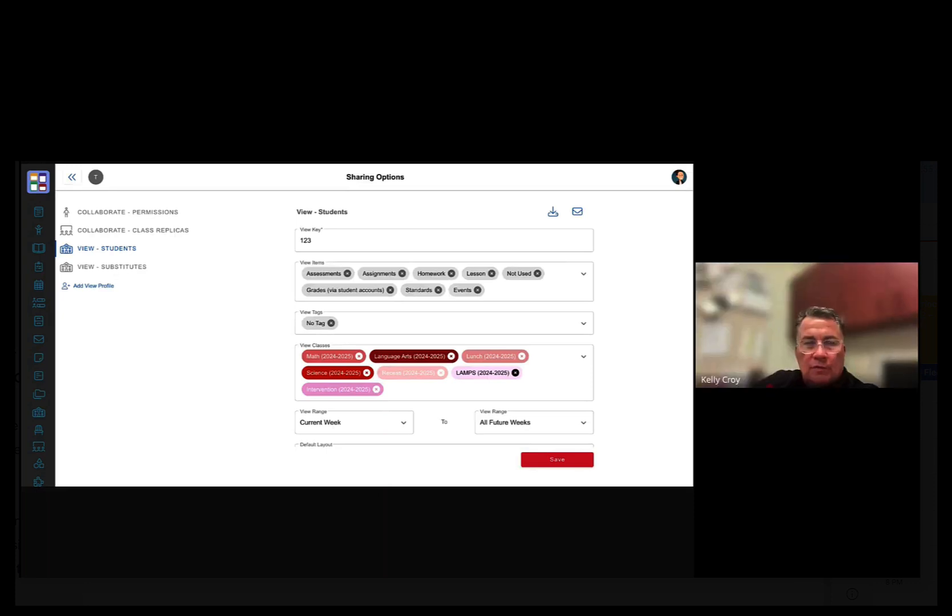
pyautogui.click(122, 274)
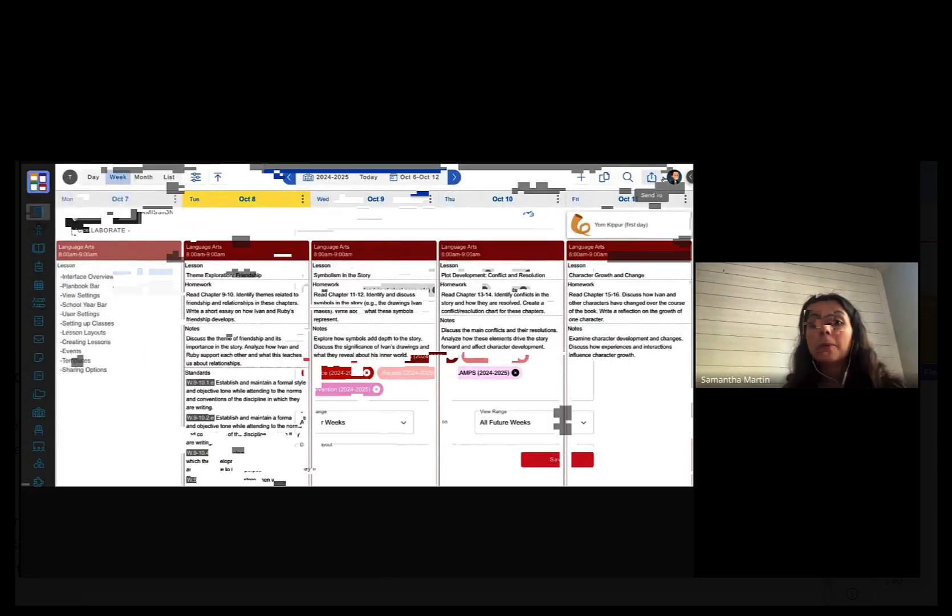
# - Preview the Send To options, then bring up the day menu for Tuesday Oct 8
pyautogui.click(651, 176)
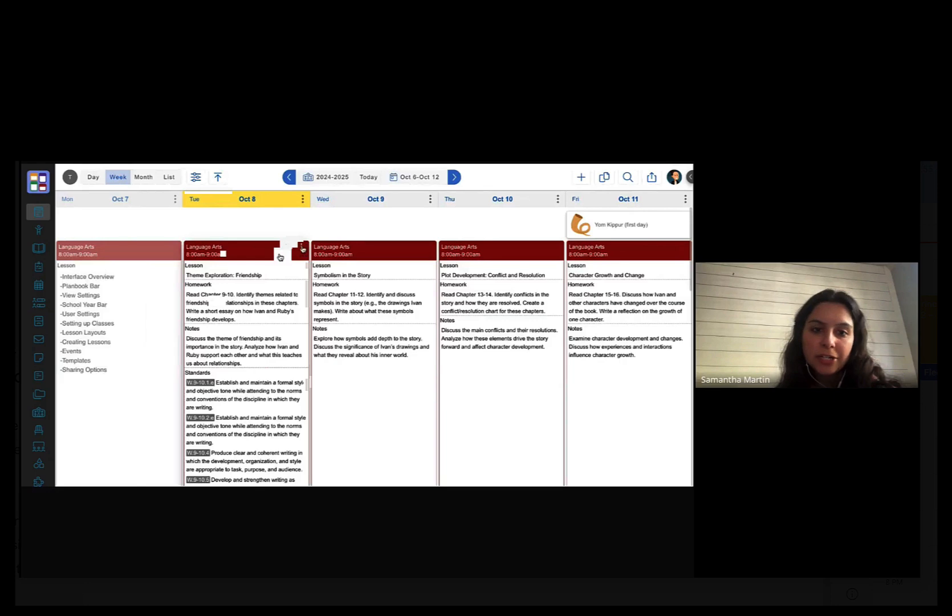
pyautogui.click(302, 248)
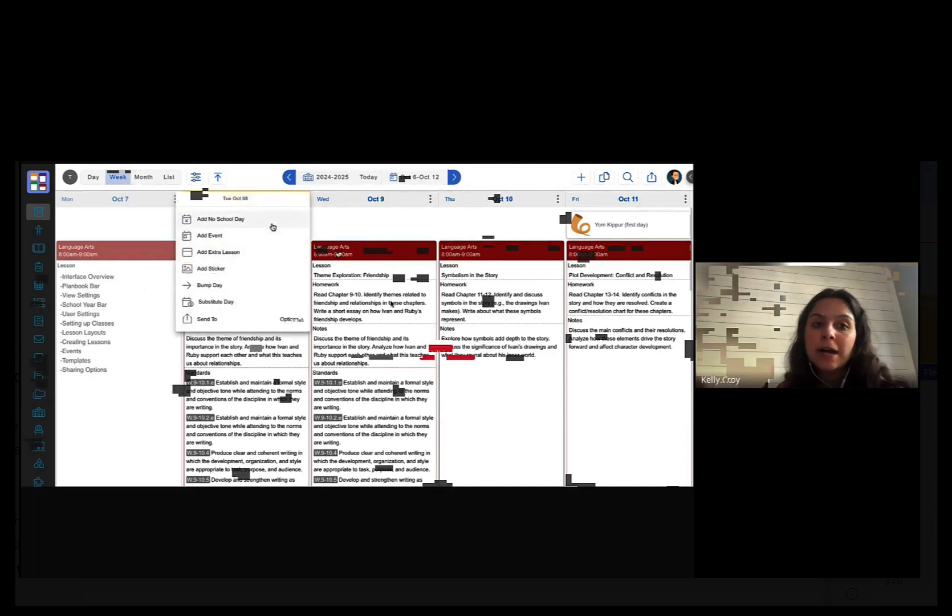
# - Add a No School Day on Tuesday Oct 8 and shift its lessons forward
pyautogui.click(272, 226)
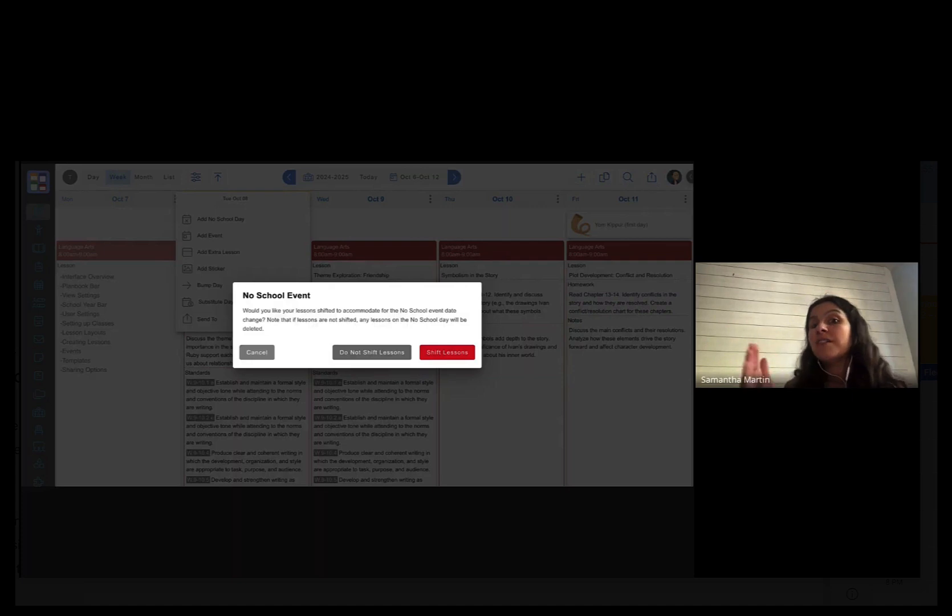
pyautogui.click(465, 353)
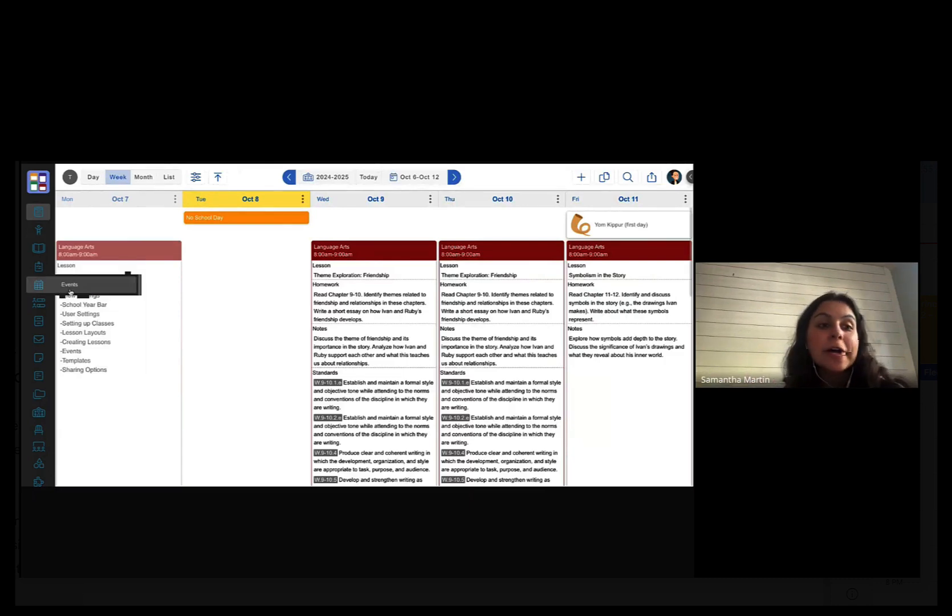
pyautogui.click(71, 292)
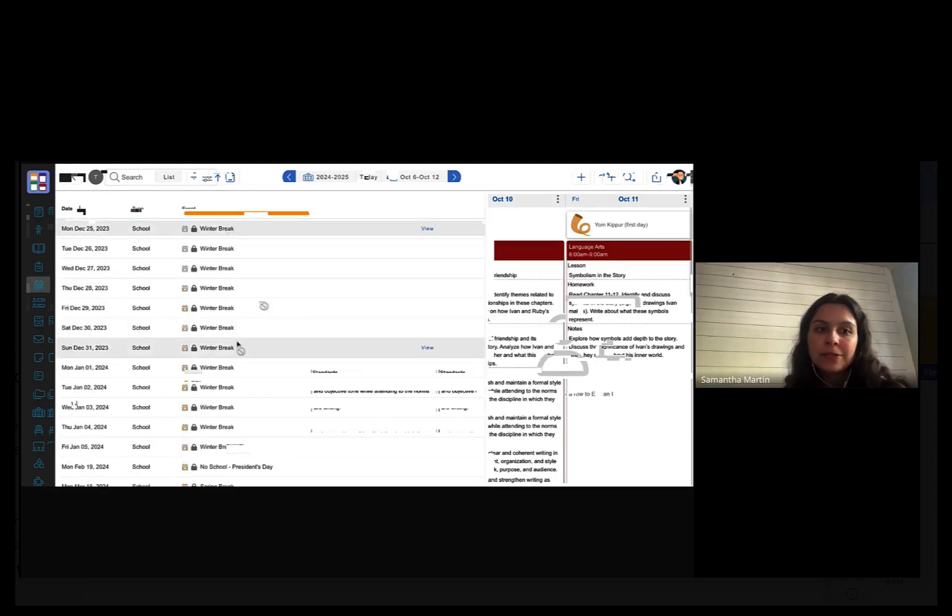
pyautogui.scroll(-5, 237, 344)
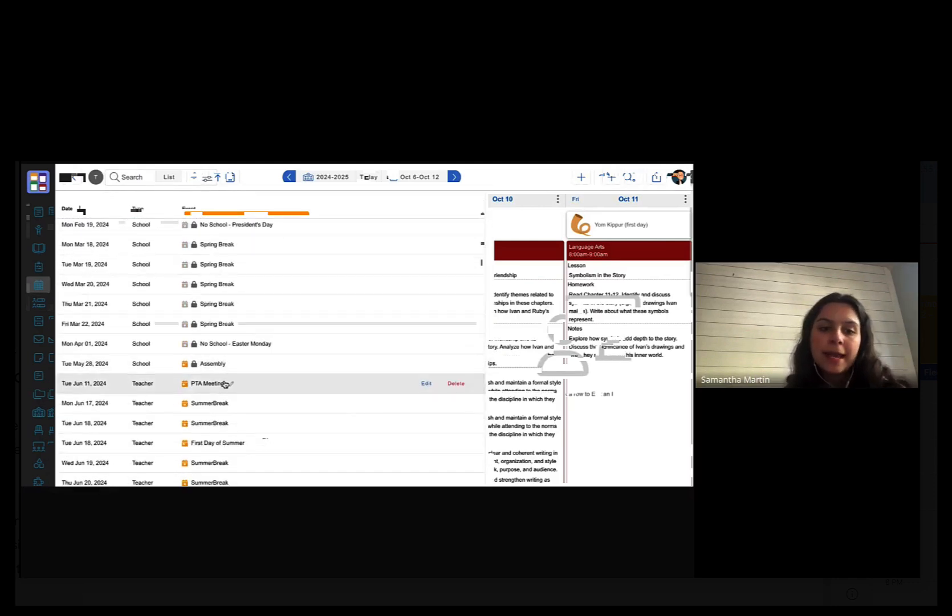
pyautogui.scroll(-3, 222, 422)
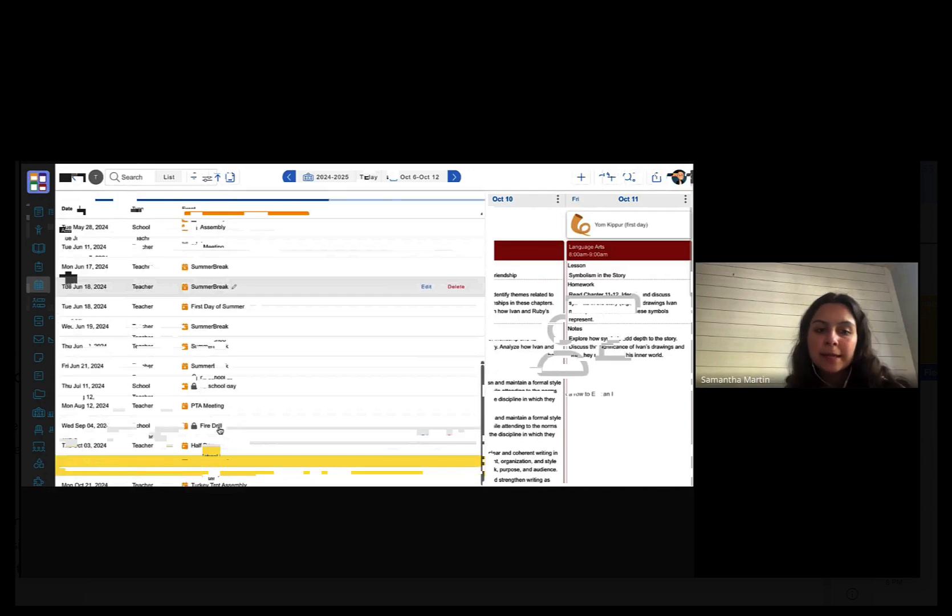
pyautogui.scroll(8, 220, 430)
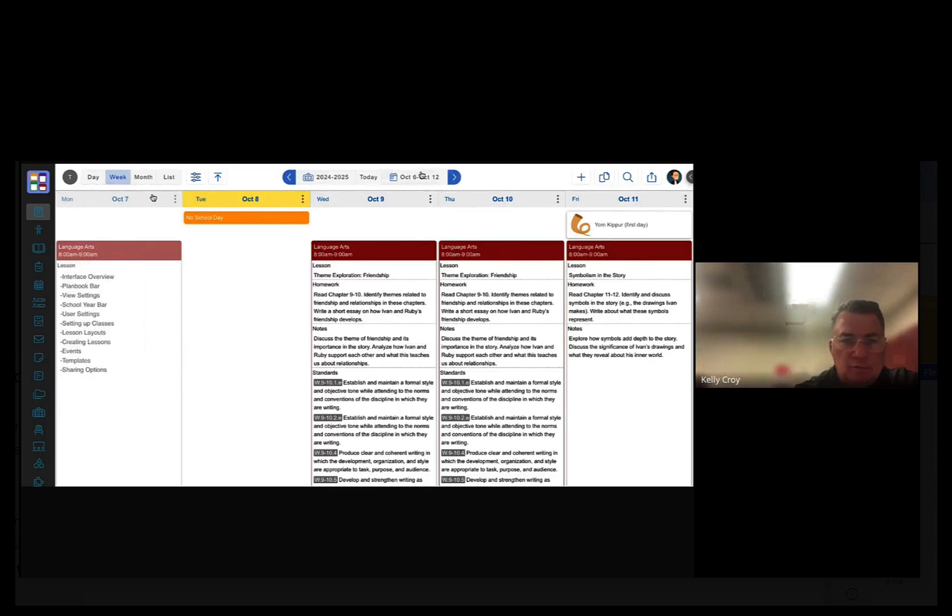
# - Advance to the Oct 13–19 week and filter the planner to show only Science
pyautogui.click(455, 177)
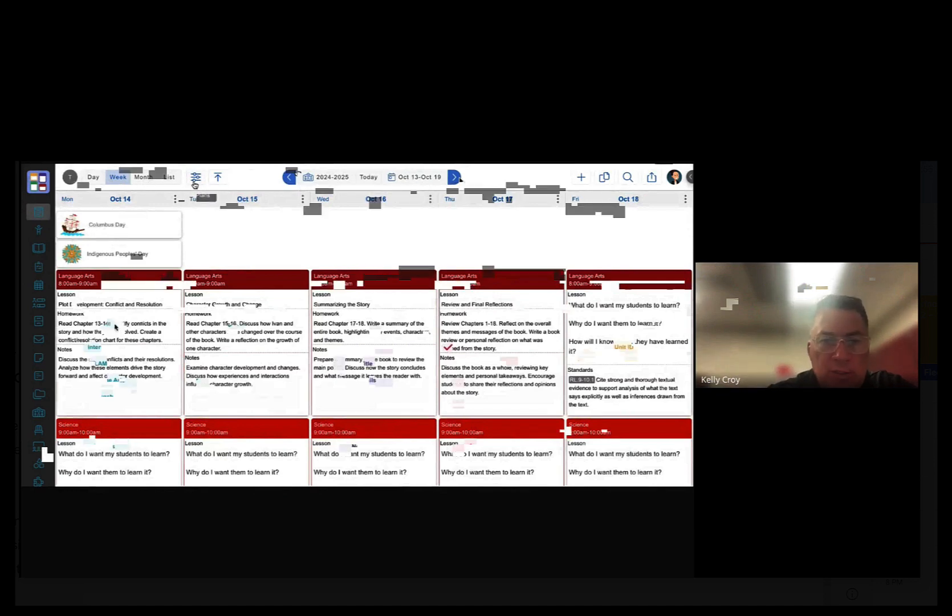
pyautogui.click(195, 179)
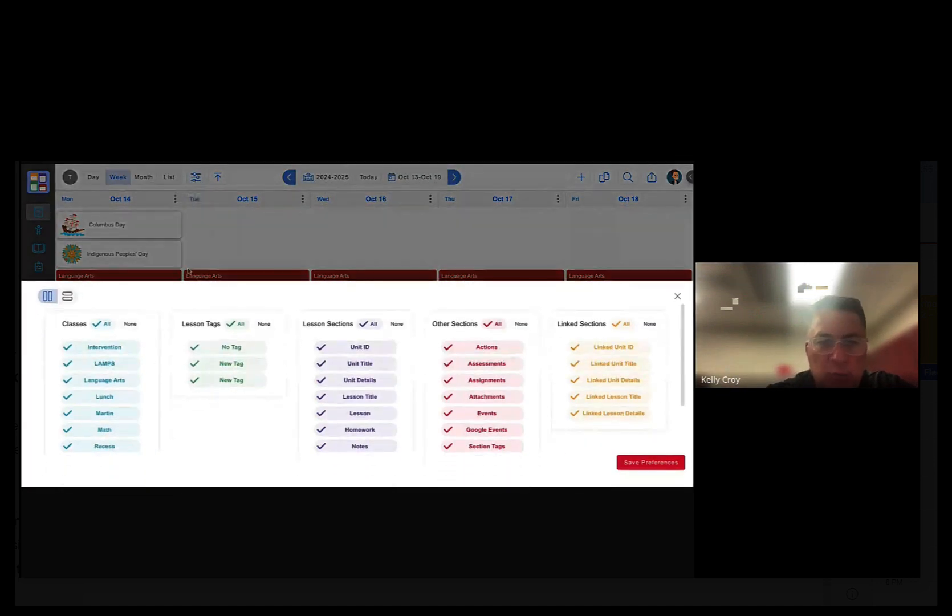
pyautogui.click(130, 323)
pyautogui.scroll(-2, 110, 422)
pyautogui.click(111, 399)
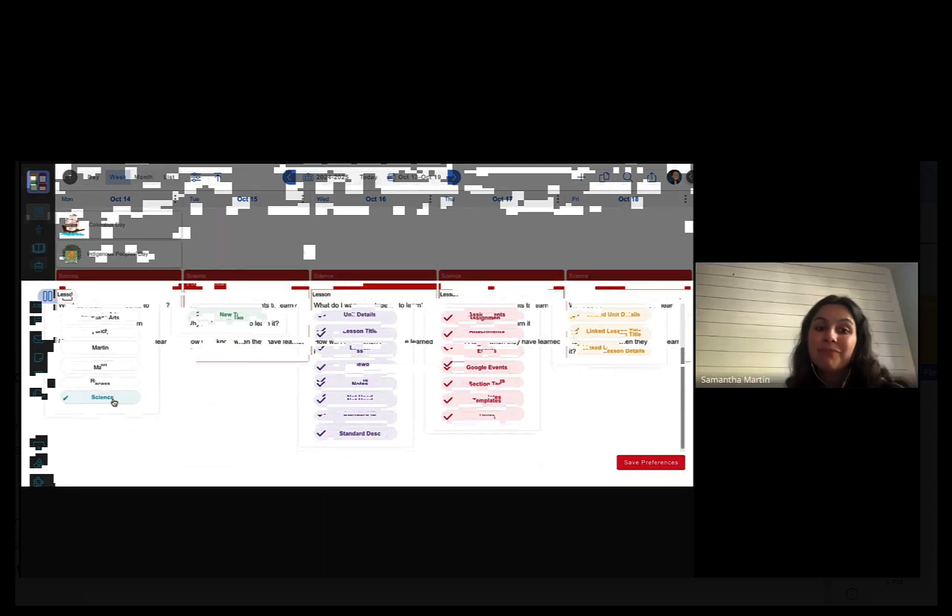
pyautogui.click(300, 251)
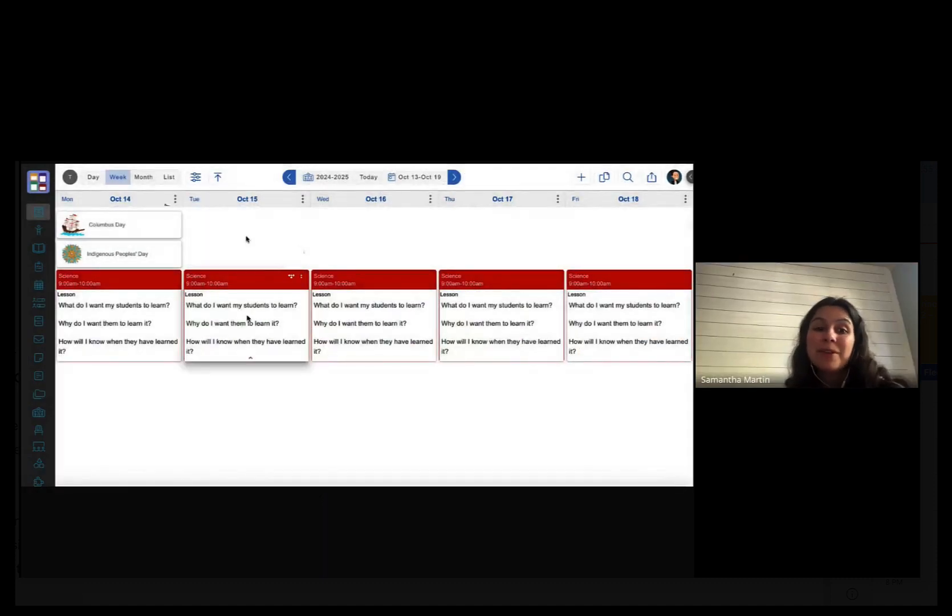
# - Switch to the day view, include All classes in the filter, and save preferences
pyautogui.click(95, 181)
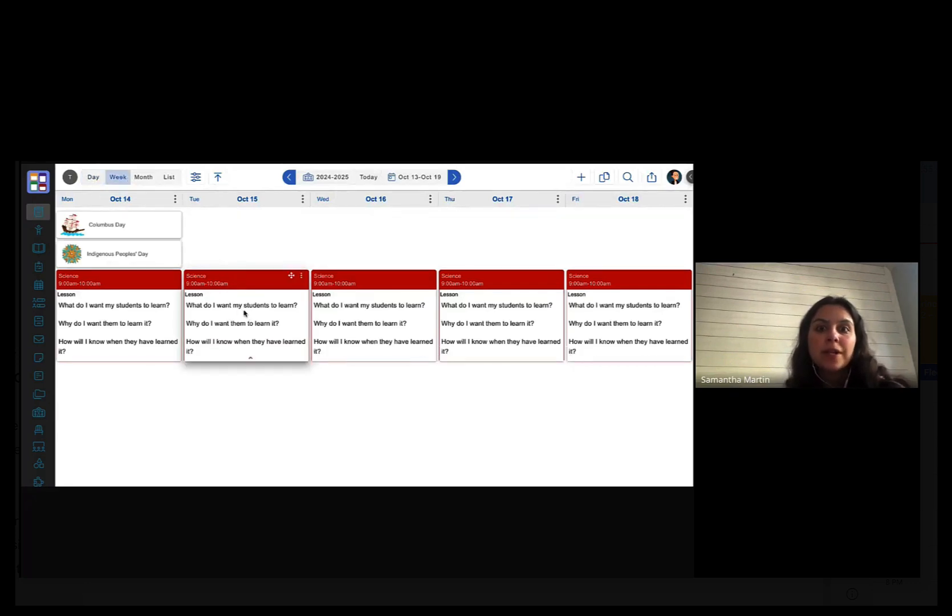
pyautogui.click(196, 177)
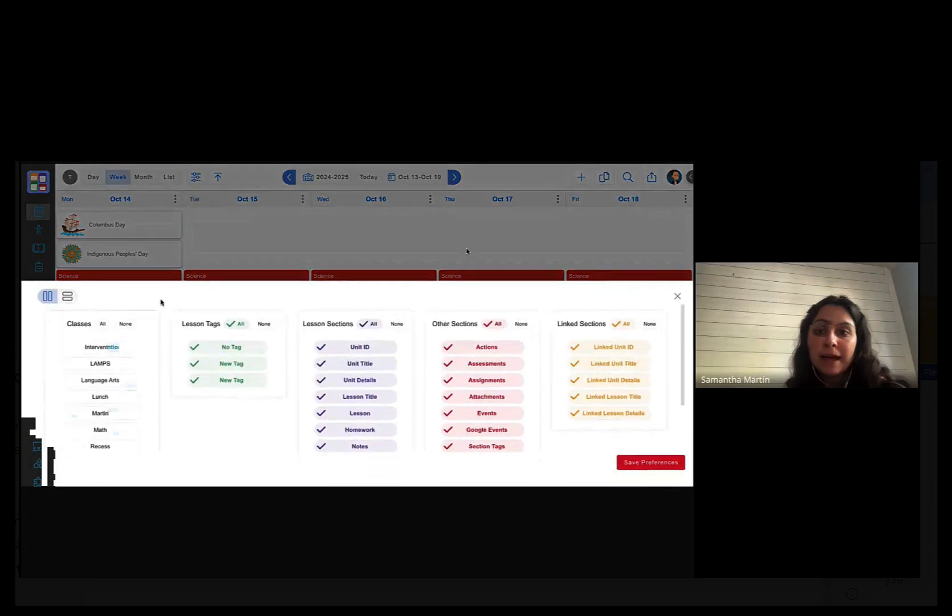
pyautogui.click(103, 323)
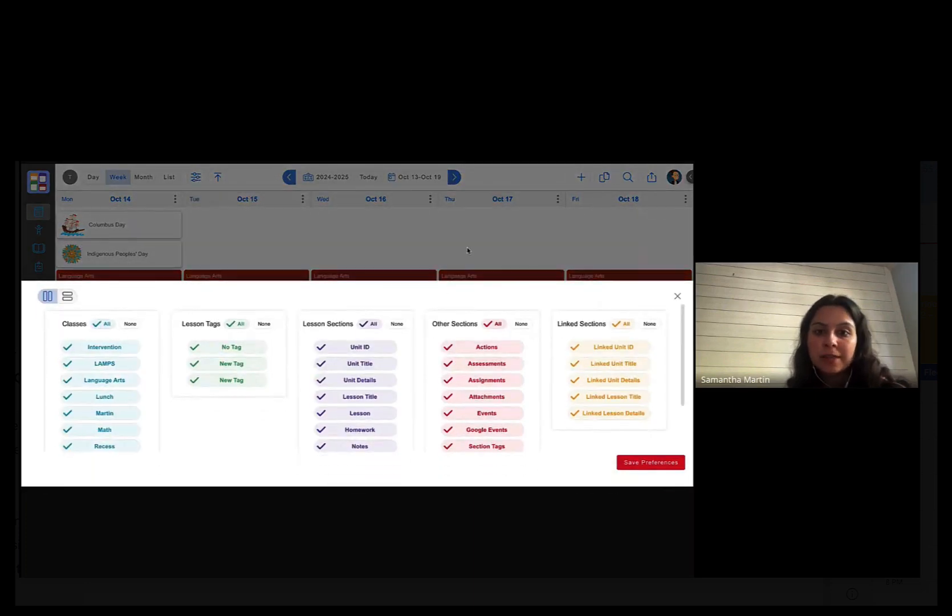
pyautogui.click(656, 464)
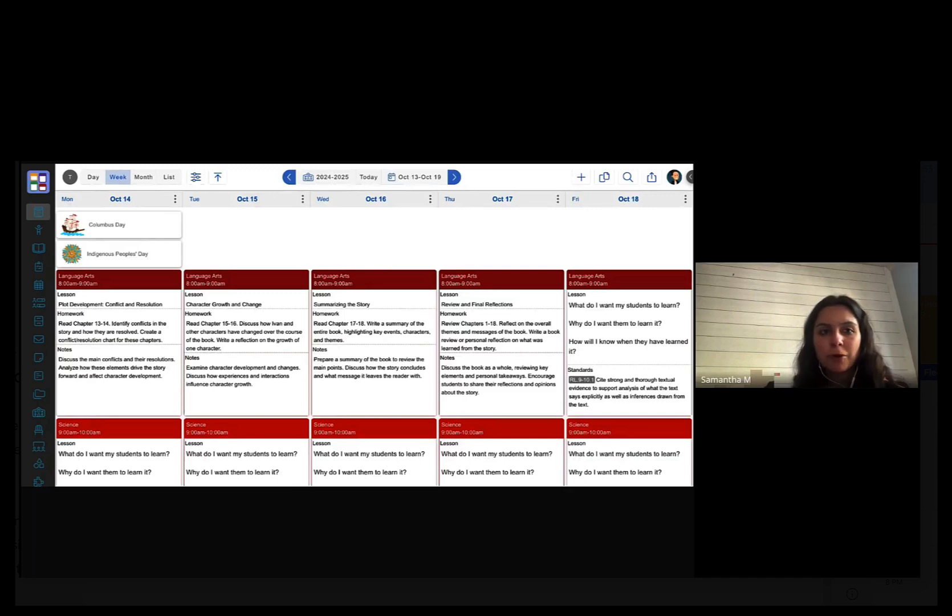
# - Jump to Today's week, Oct 6–12, and scroll down through its lessons
pyautogui.click(367, 178)
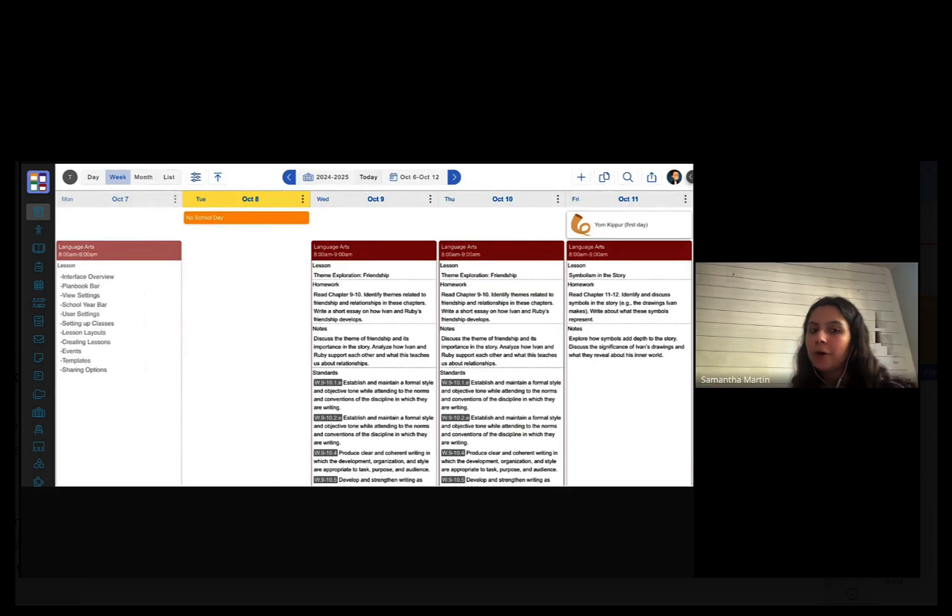
pyautogui.moveTo(61, 394)
pyautogui.scroll(-2, 62, 394)
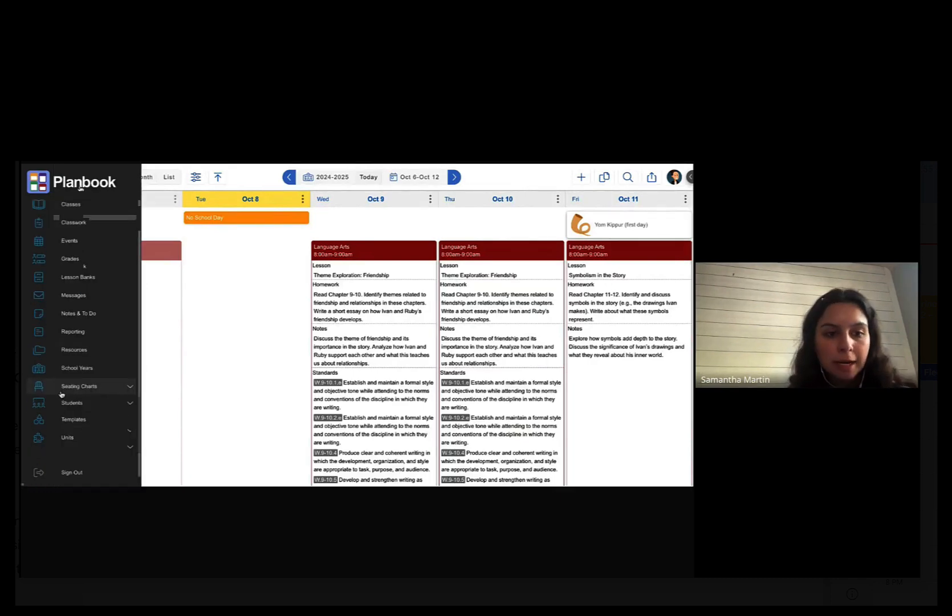
# - On the Templates page, open Literacy Centers for editing and scroll to its lesson text
pyautogui.click(91, 425)
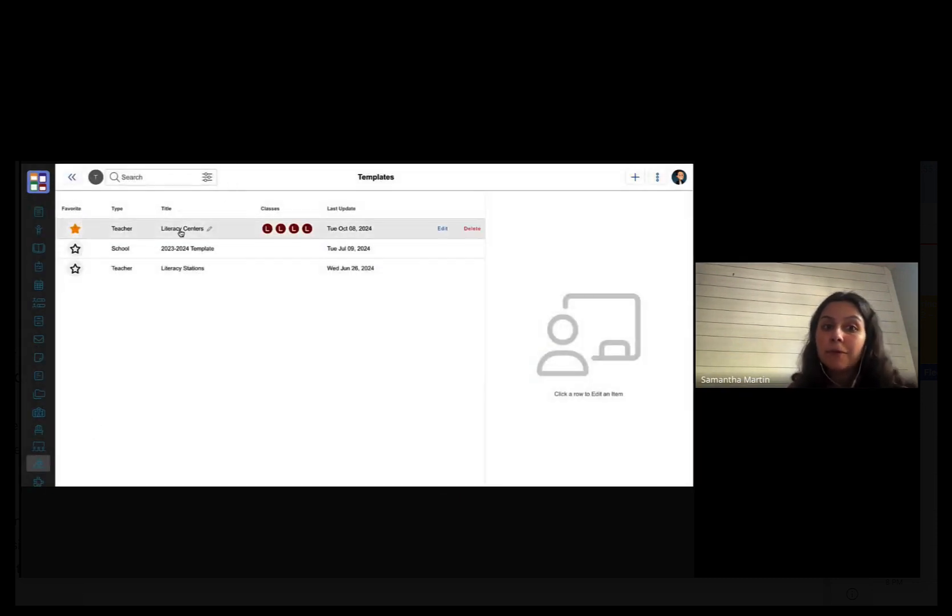
pyautogui.click(181, 232)
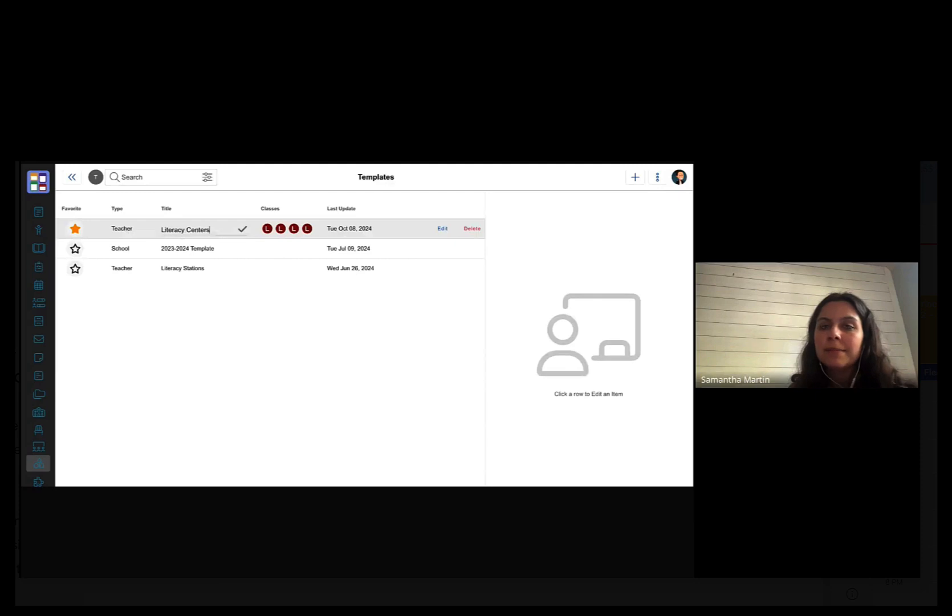
pyautogui.click(243, 228)
pyautogui.click(171, 229)
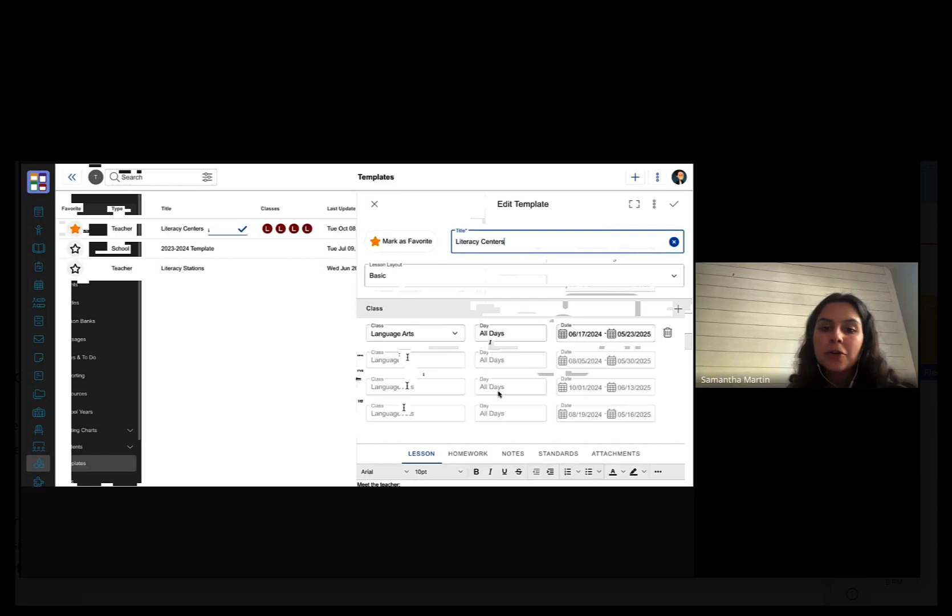
pyautogui.scroll(-3, 499, 394)
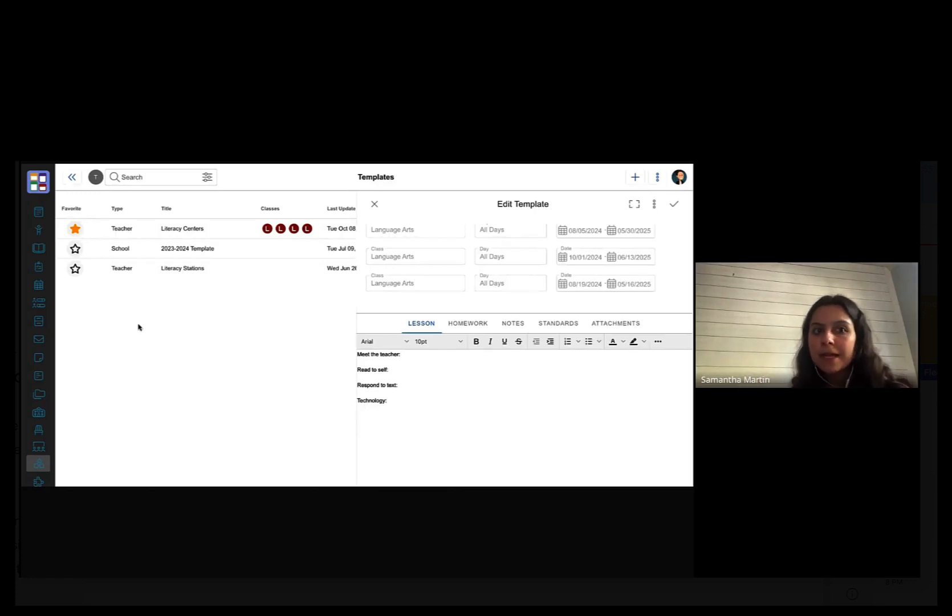
# - Leave Templates through the sidebar's Plans entry to view the Oct 6–12 week
pyautogui.moveTo(38, 240)
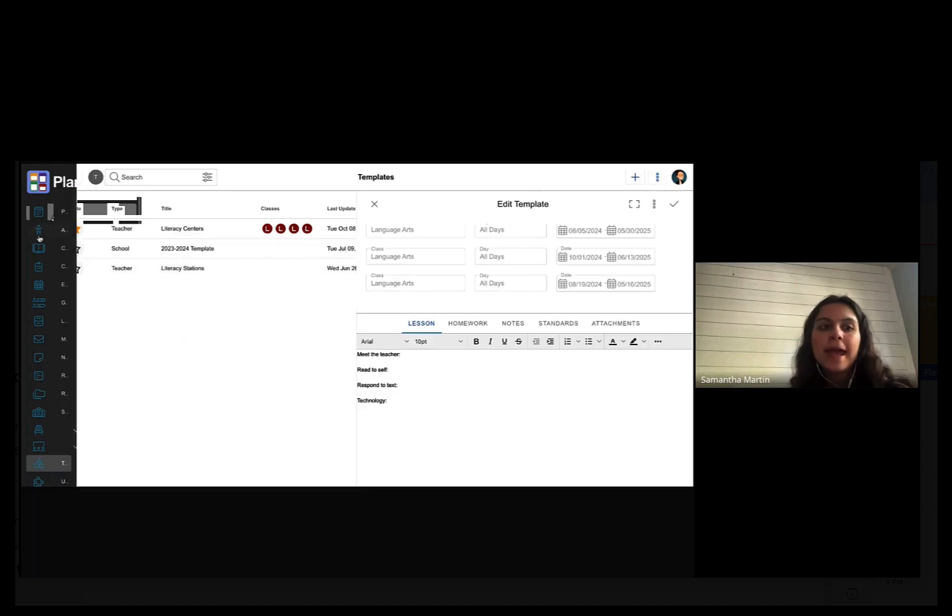
pyautogui.click(46, 210)
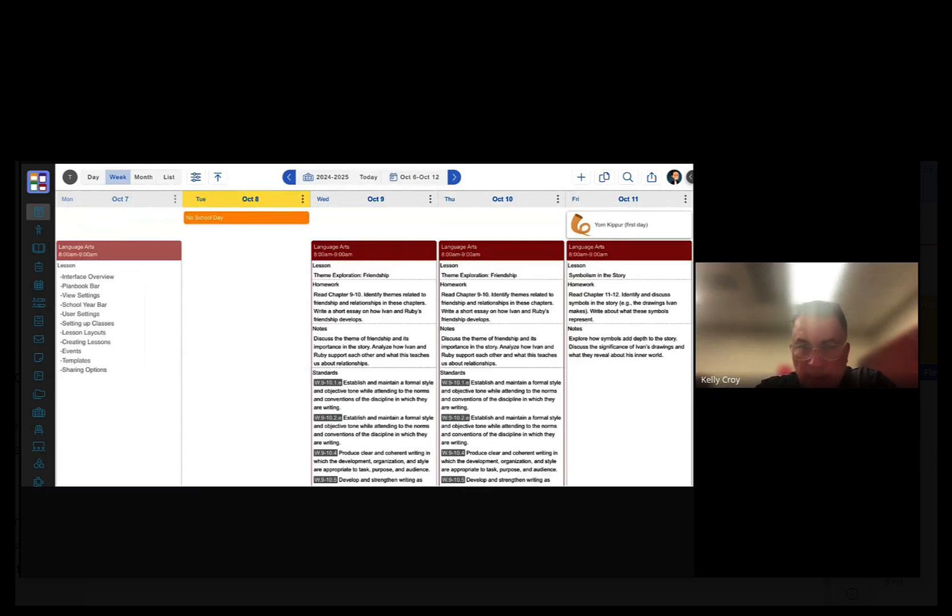
pyautogui.click(405, 257)
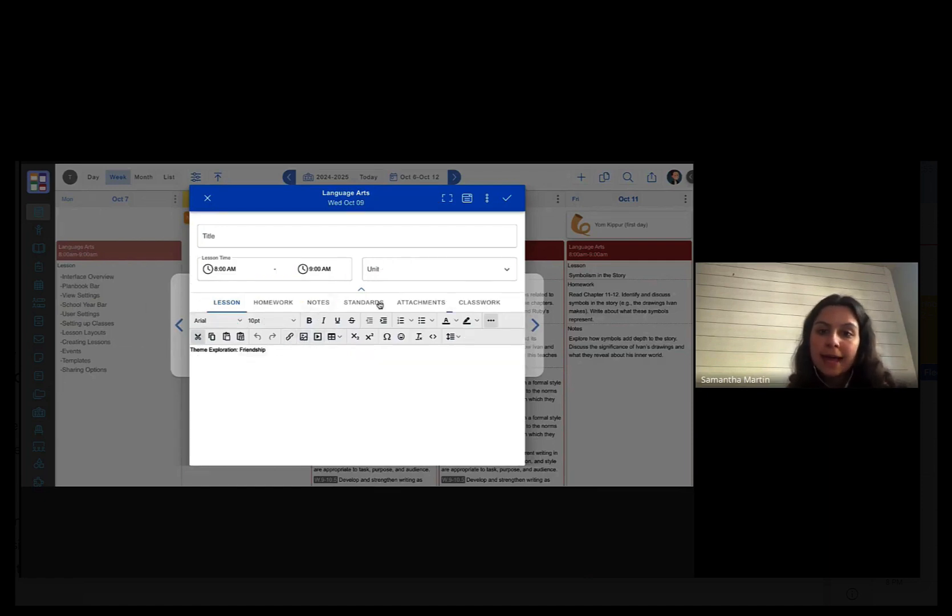
pyautogui.click(434, 303)
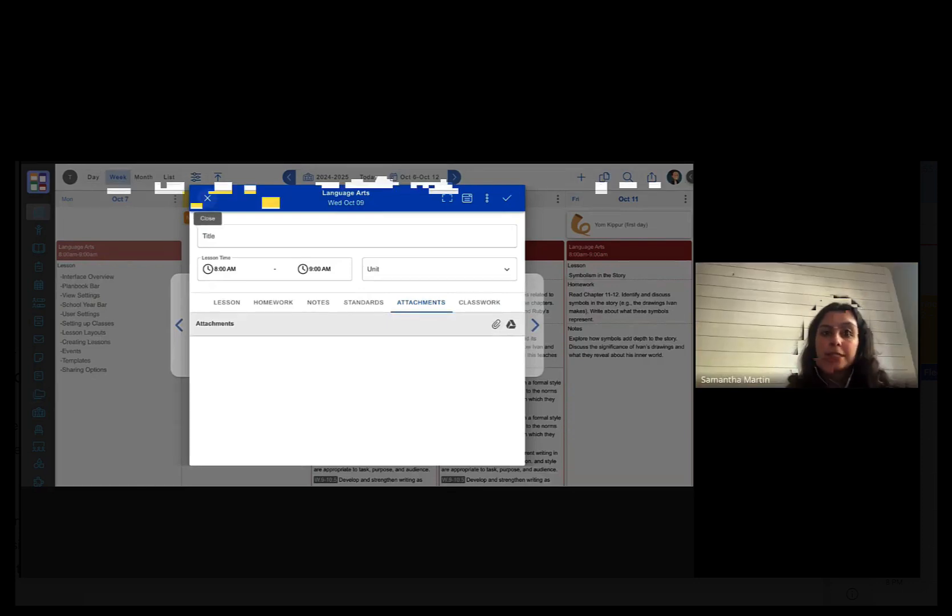
pyautogui.click(208, 199)
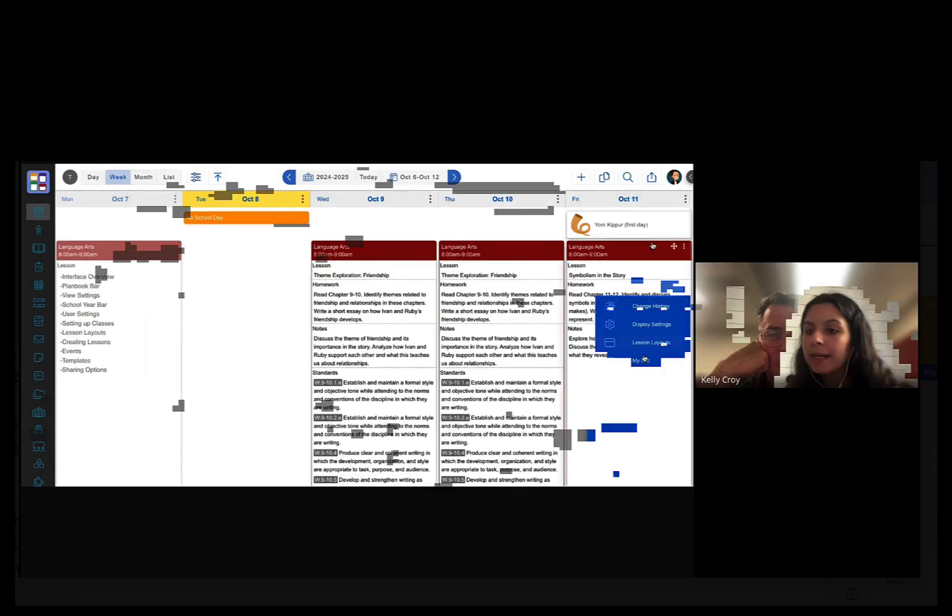
pyautogui.click(674, 178)
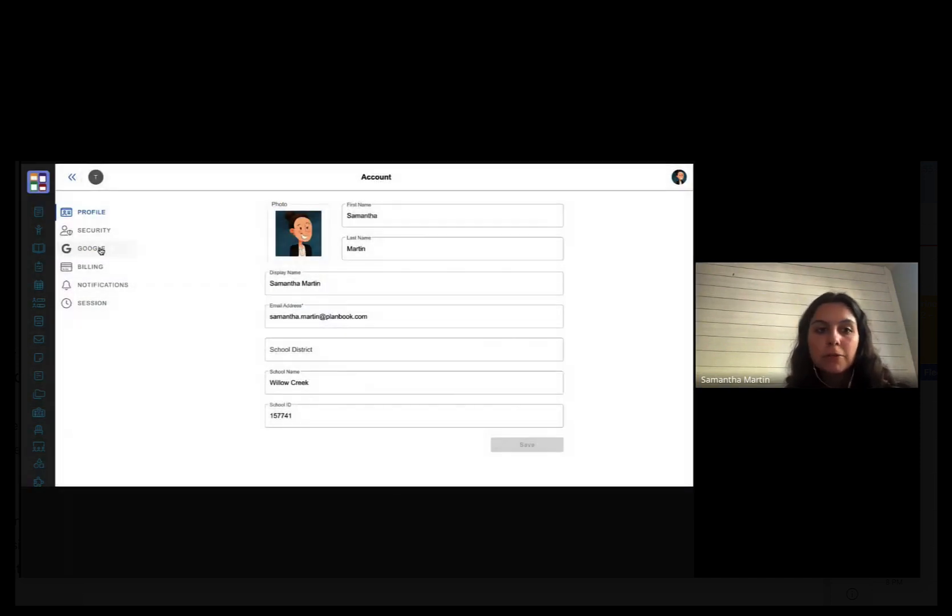
pyautogui.click(102, 250)
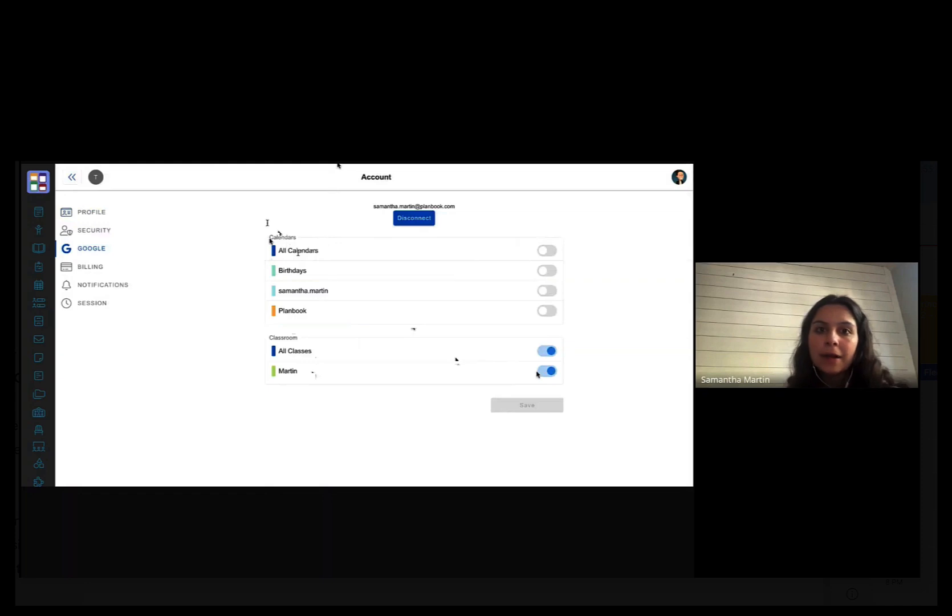
pyautogui.click(46, 212)
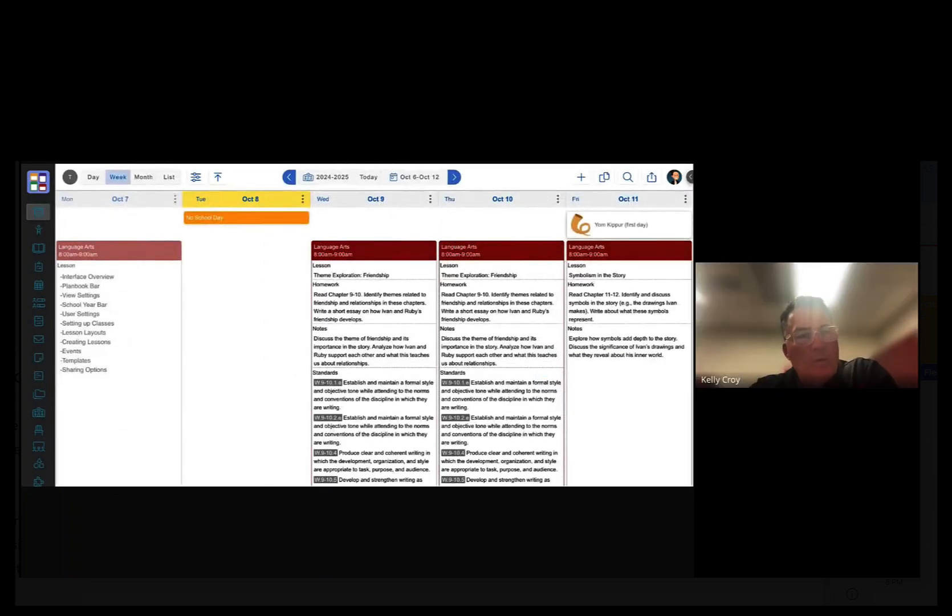